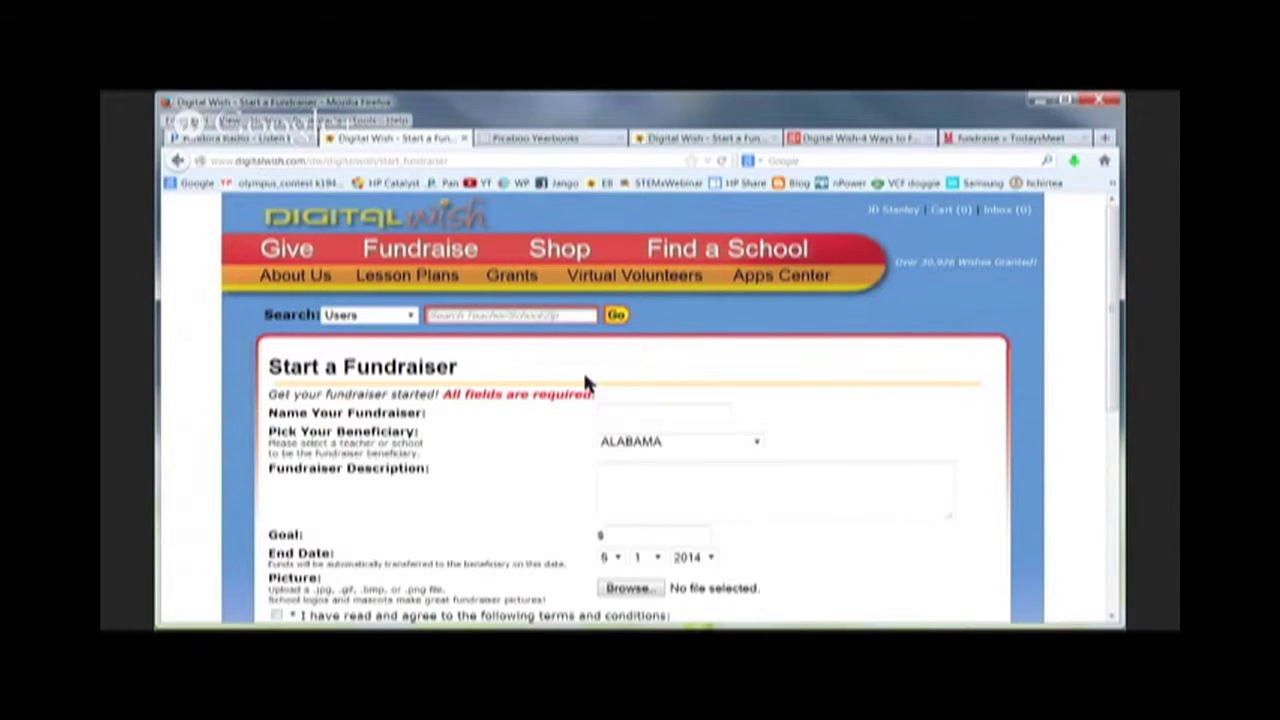
- Bring up the partly filled Start a Fundraiser form and highlight the fundraiser name Technology Hollapalooza
{"action": "left_click", "coordinate": [705, 138]}
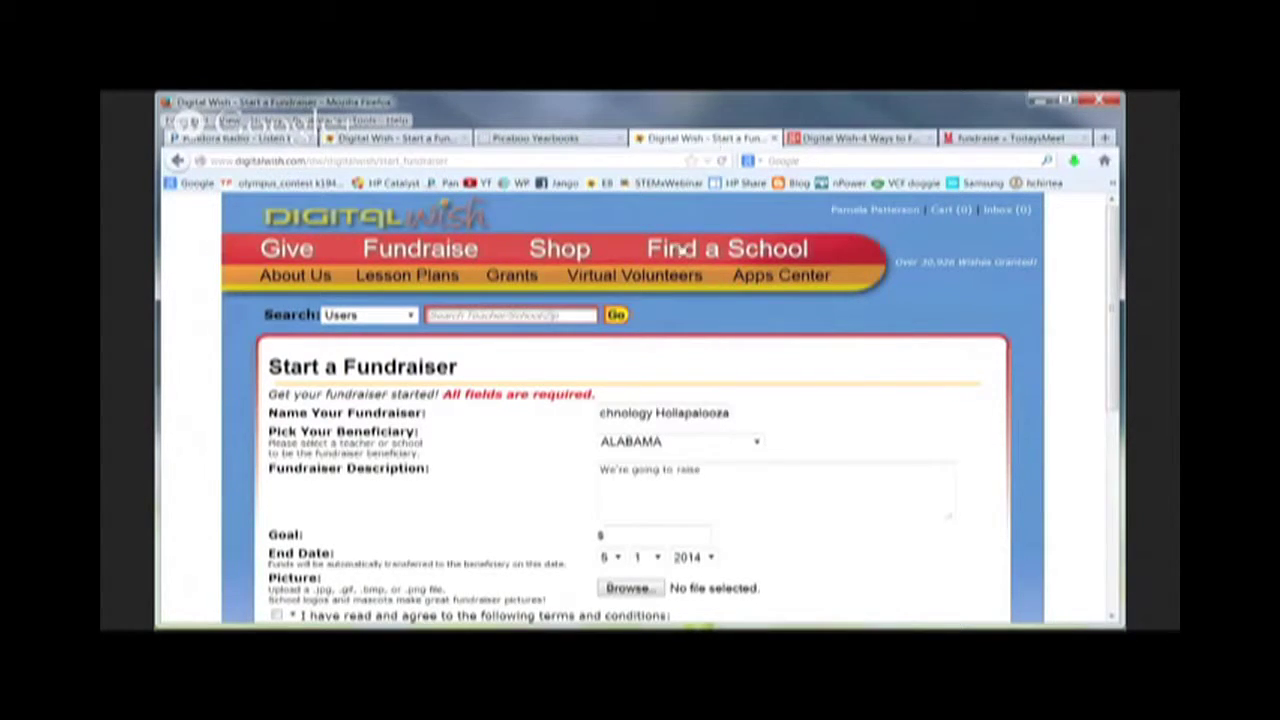
{"action": "left_click_drag", "start_coordinate": [623, 413], "coordinate": [585, 413]}
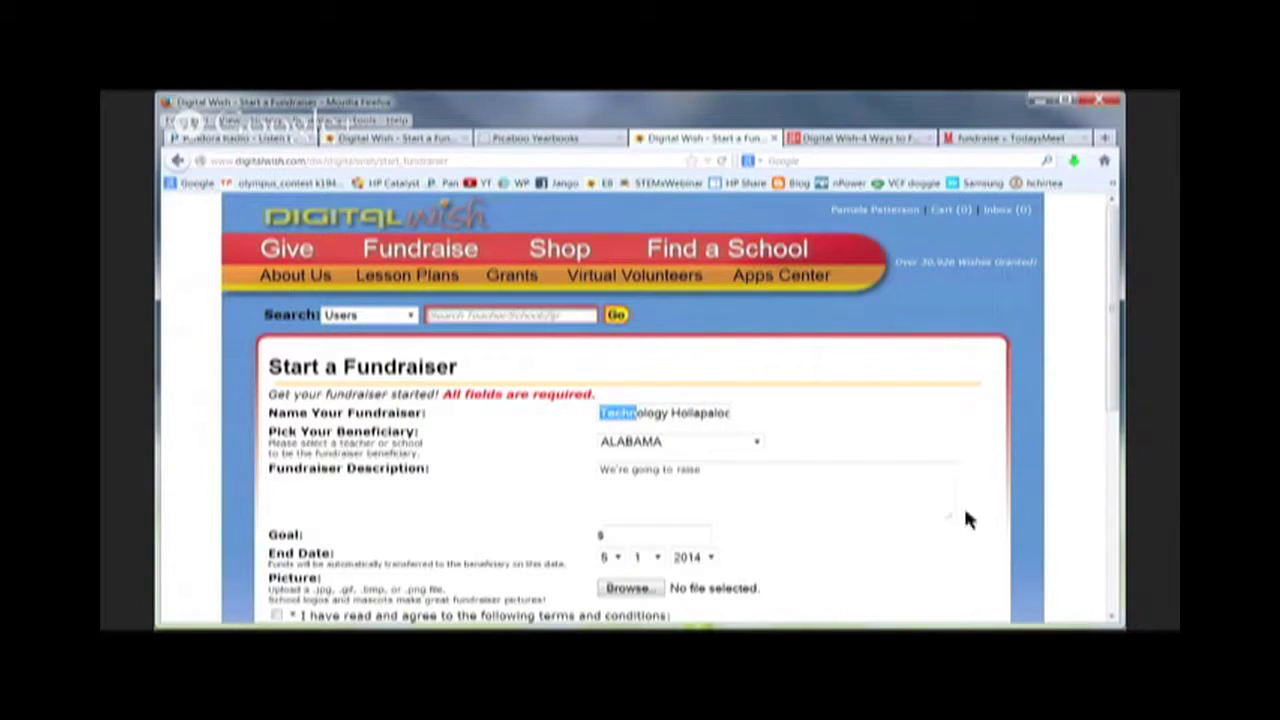
{"action": "left_click_drag", "start_coordinate": [645, 413], "coordinate": [749, 411]}
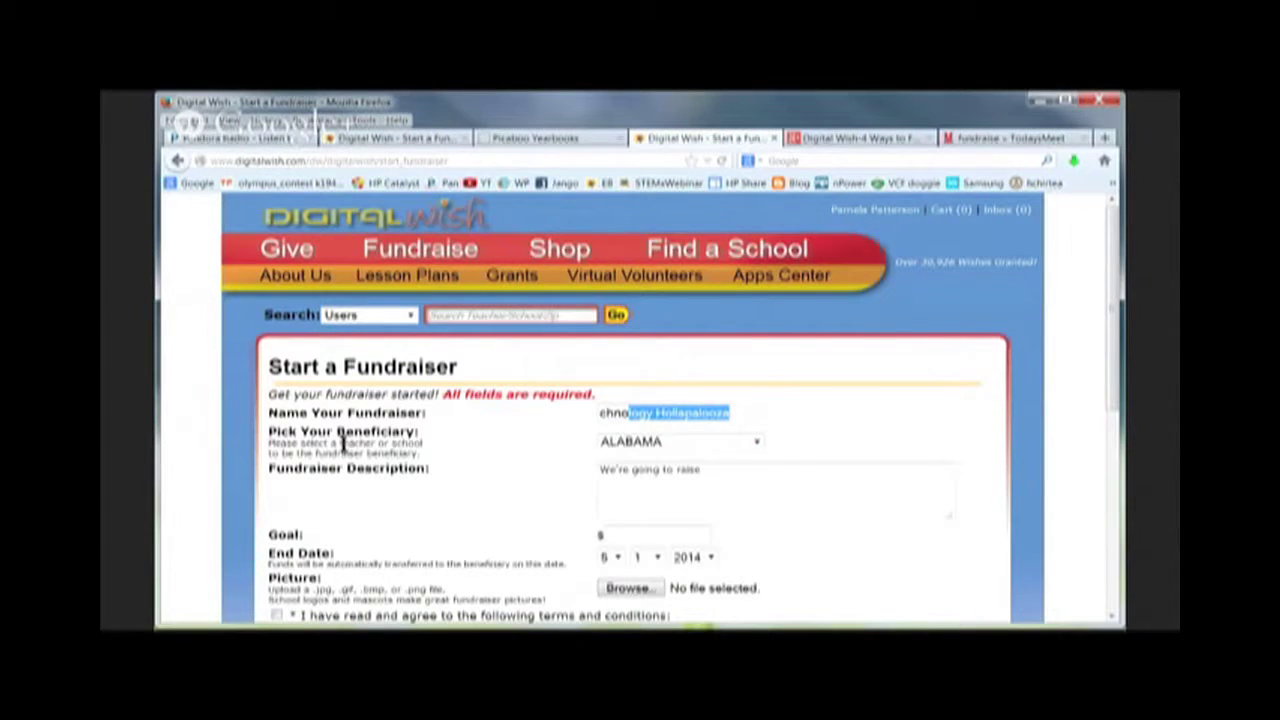
- Set the beneficiary's state to VERMONT and the county to Bennington
{"action": "left_click", "coordinate": [753, 441]}
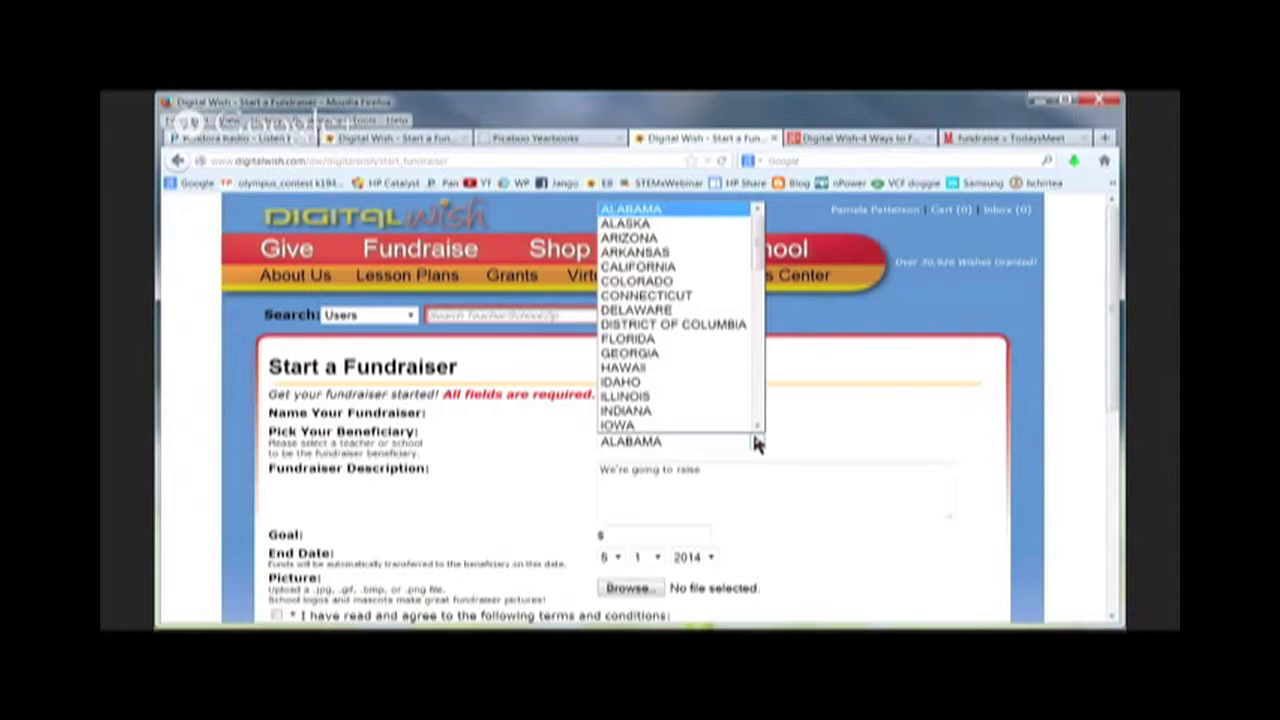
{"action": "scroll", "coordinate": [755, 416], "scroll_direction": "down", "scroll_amount": 9}
{"action": "scroll", "coordinate": [755, 410], "scroll_direction": "down", "scroll_amount": 3}
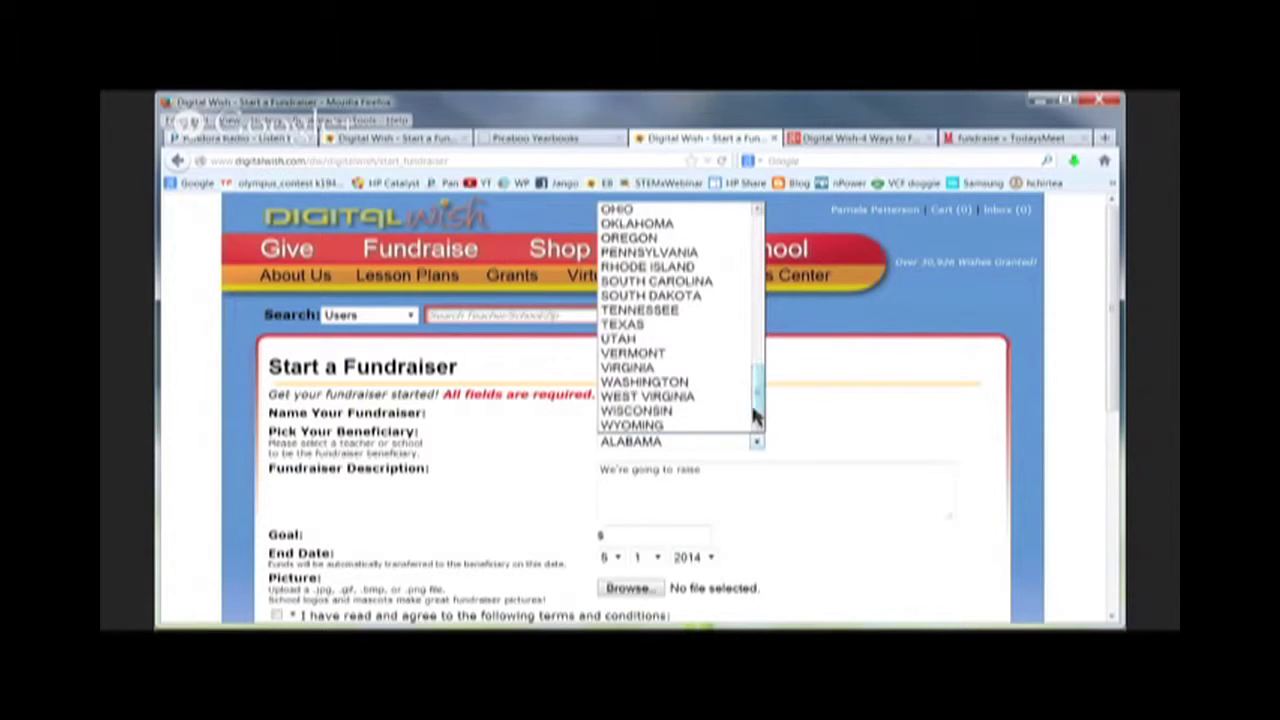
{"action": "left_click", "coordinate": [639, 357]}
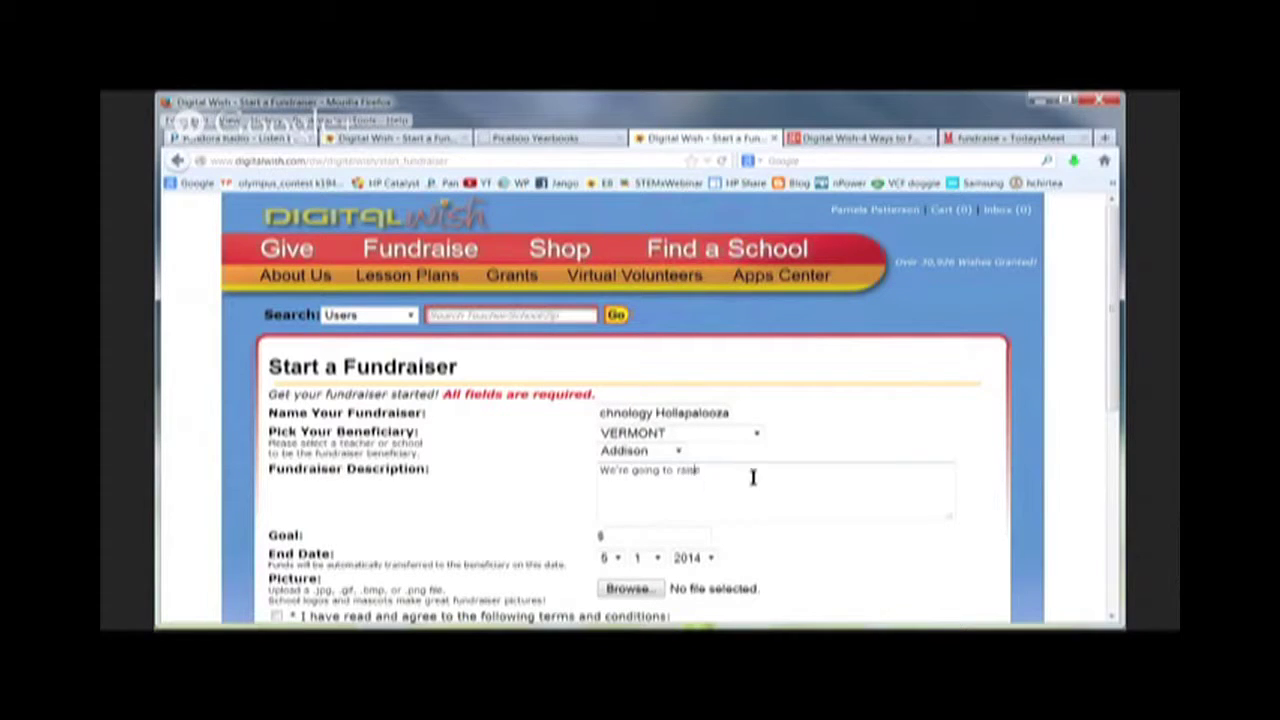
{"action": "left_click", "coordinate": [679, 451]}
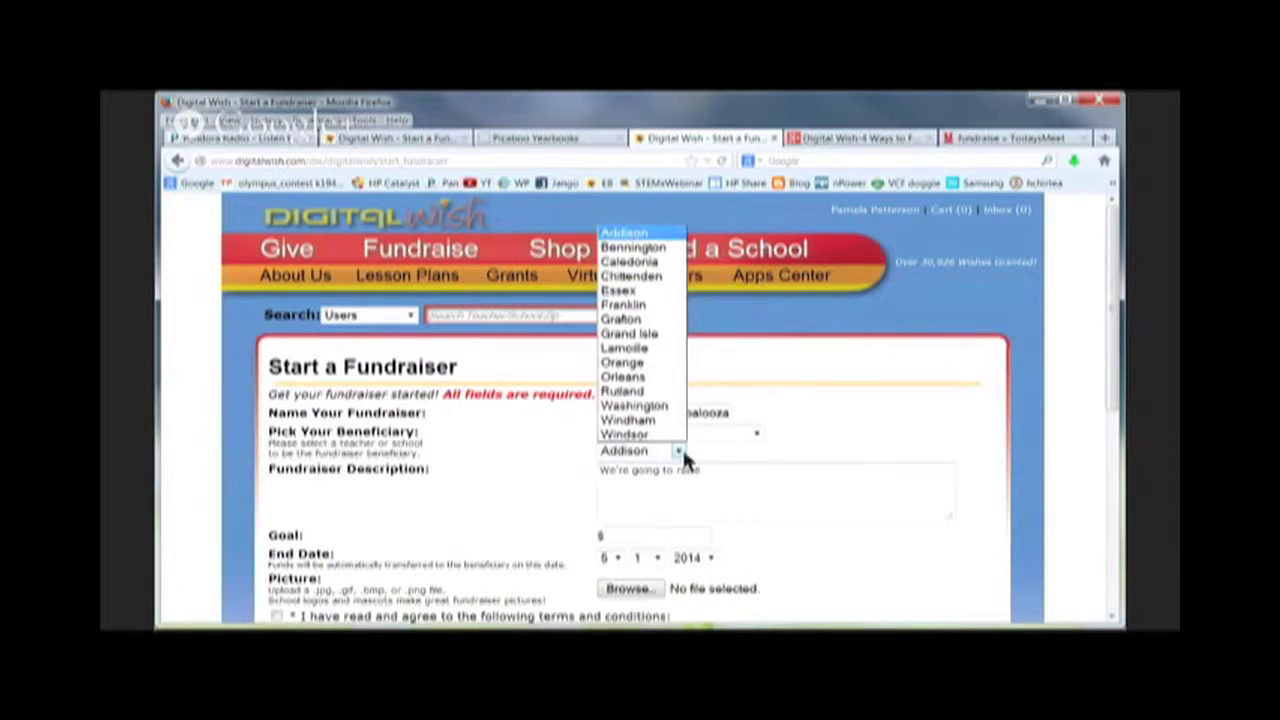
{"action": "left_click", "coordinate": [632, 247]}
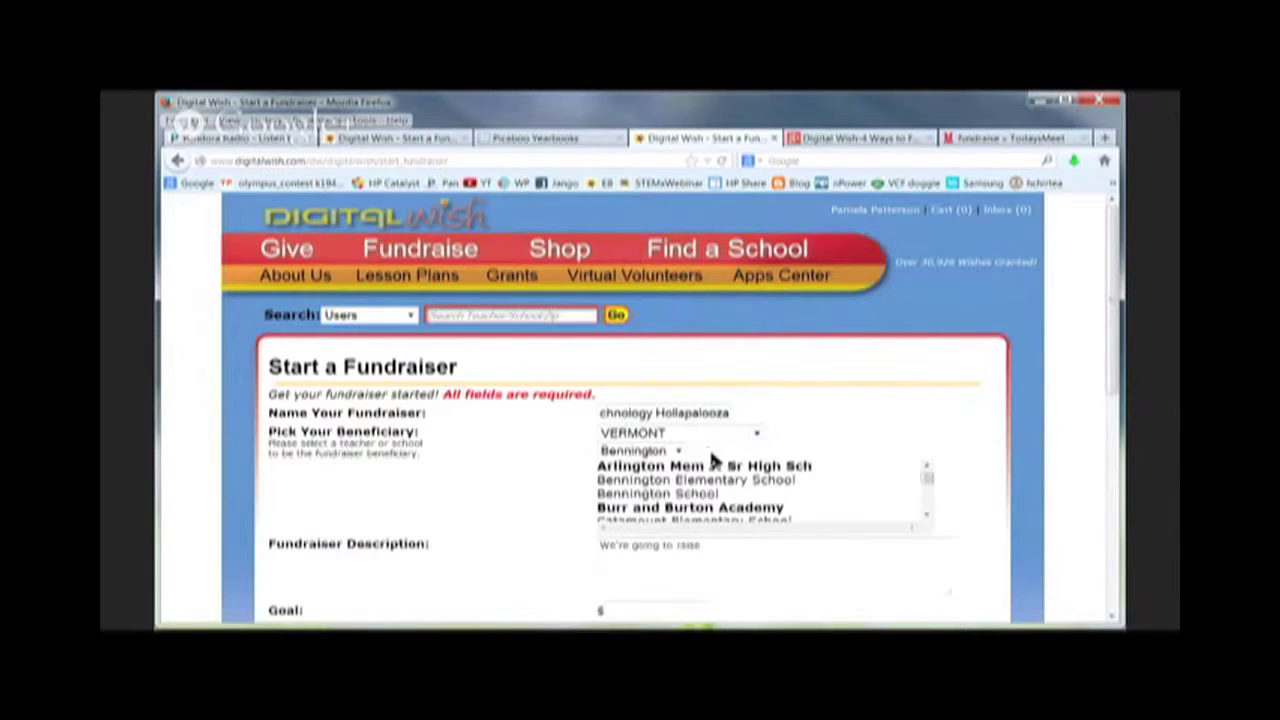
- Choose Test School Digital Wish as the beneficiary school and look through its list of teachers
{"action": "left_click_drag", "start_coordinate": [932, 485], "coordinate": [929, 508]}
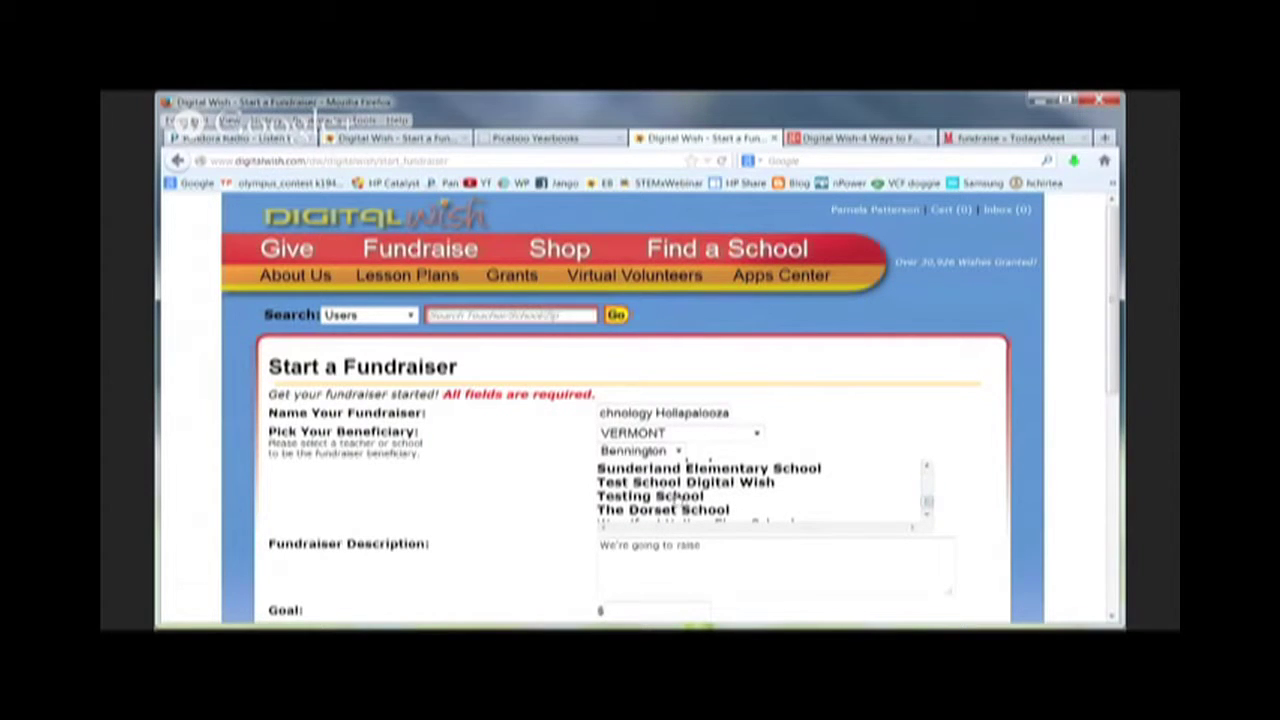
{"action": "left_click", "coordinate": [681, 485]}
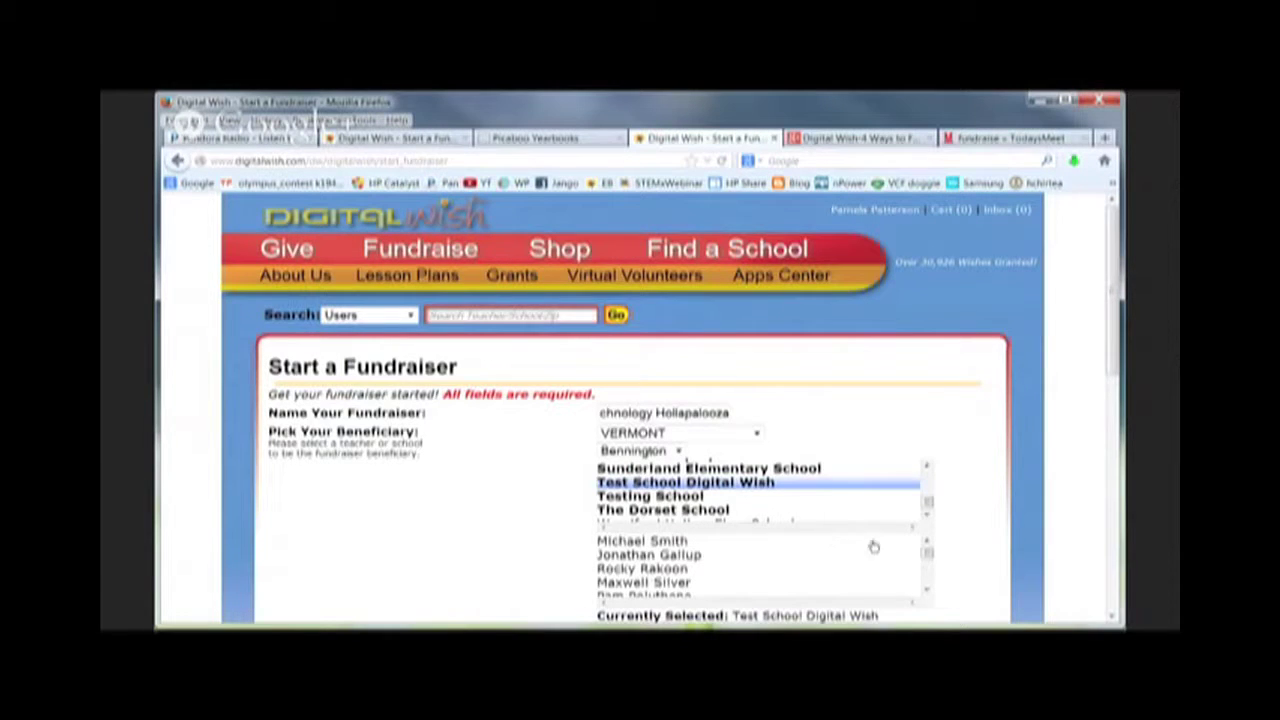
{"action": "left_click_drag", "start_coordinate": [923, 560], "coordinate": [931, 575]}
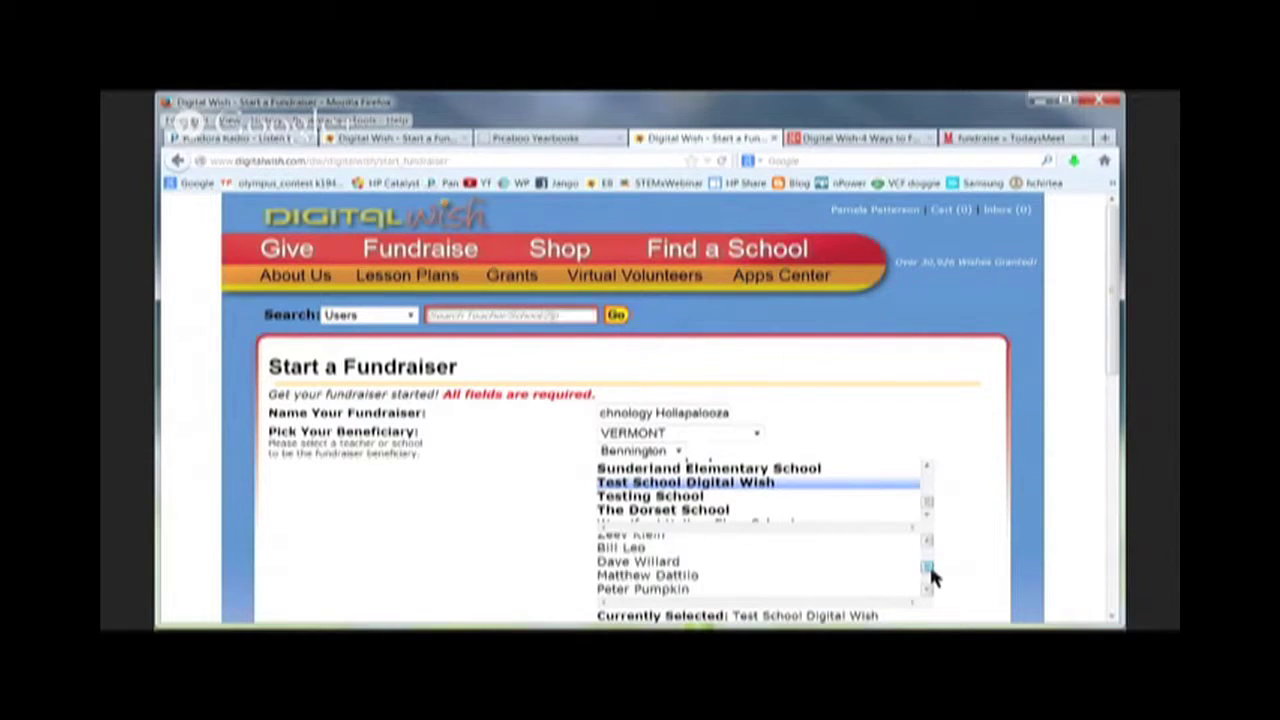
{"action": "scroll", "coordinate": [931, 575], "scroll_direction": "up", "scroll_amount": 1}
{"action": "left_click_drag", "start_coordinate": [931, 575], "coordinate": [929, 551]}
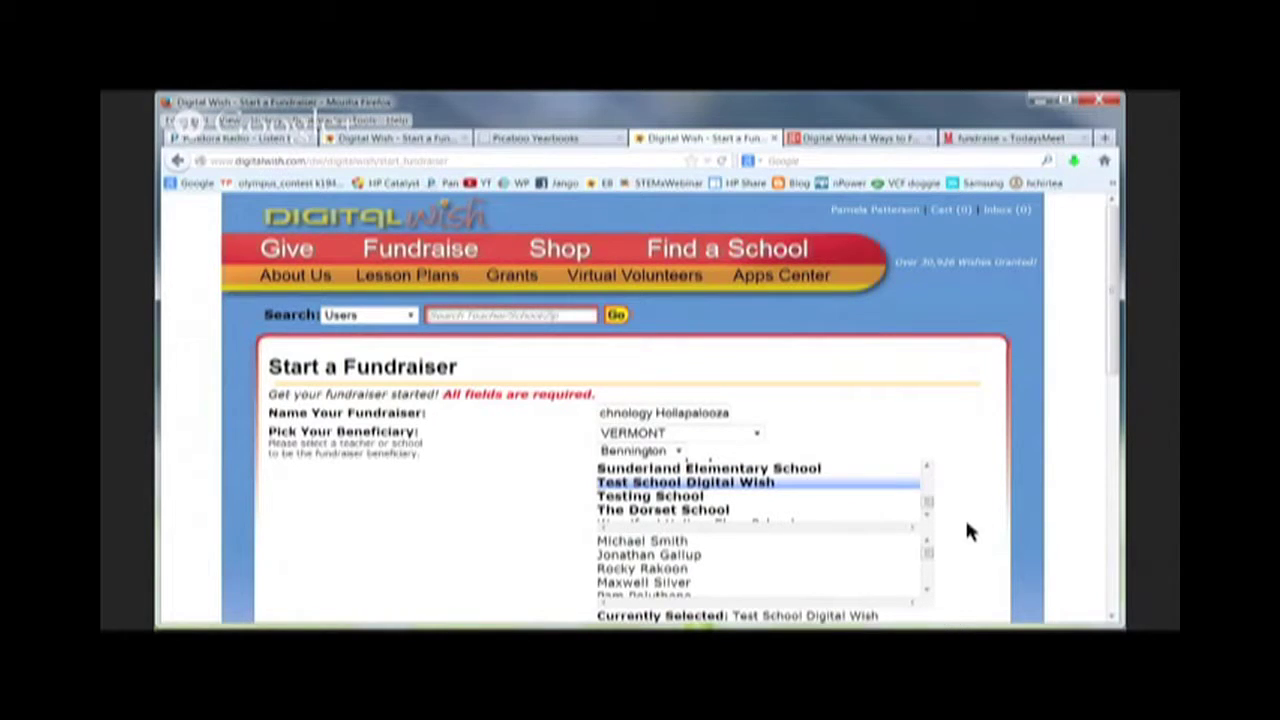
- Complete the fundraiser description to read "We're going to raise $2,000 to buy Document Cameras for every teacher. Join us!"
{"action": "scroll", "coordinate": [967, 523], "scroll_direction": "down", "scroll_amount": 3}
{"action": "left_click", "coordinate": [855, 513]}
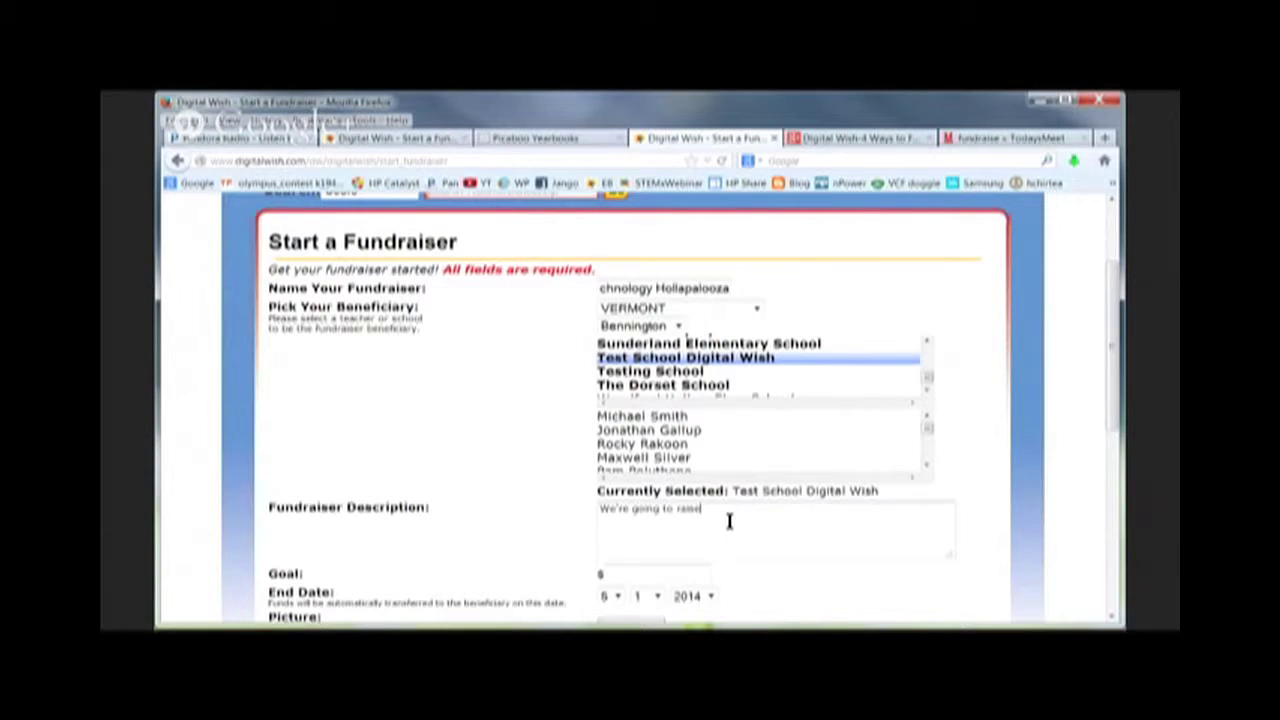
{"action": "type", "text": "$2,000 to buy Document"}
{"action": "key", "text": "BackSpace"}
{"action": "key", "text": "BackSpace"}
{"action": "type", "text": "nt Camer"}
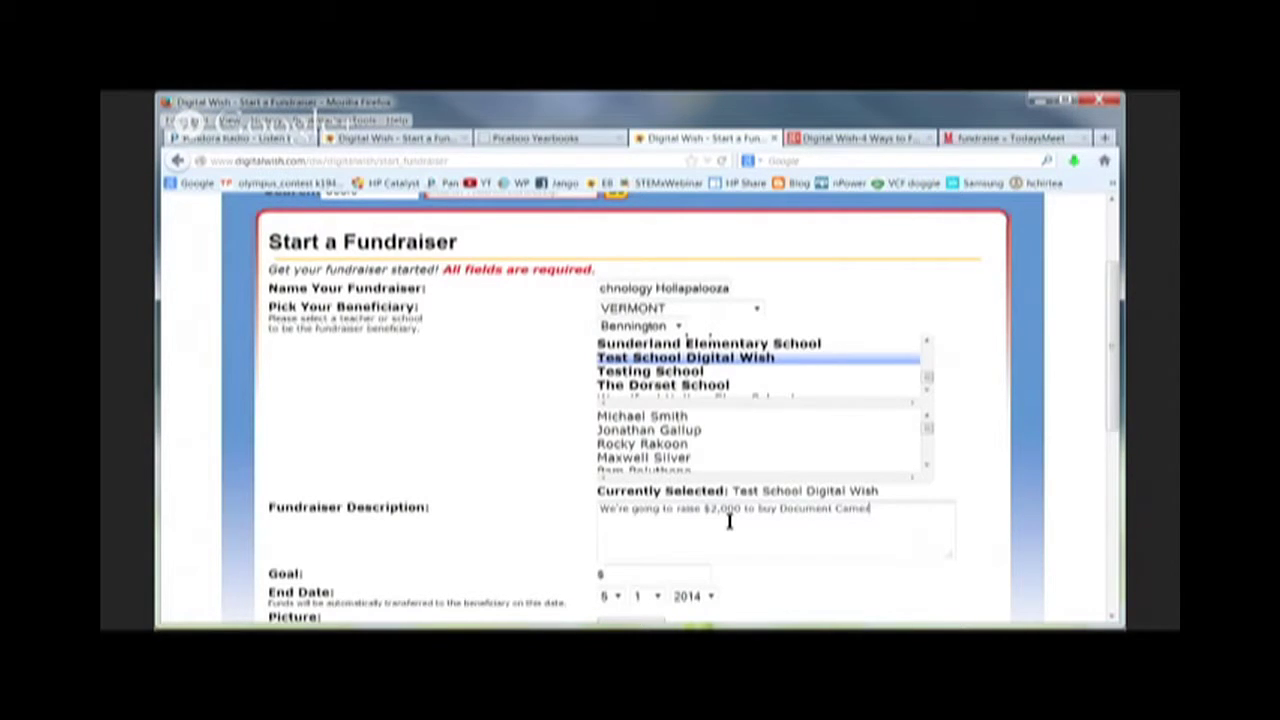
{"action": "type", "text": "as for every teacher. Join us!"}
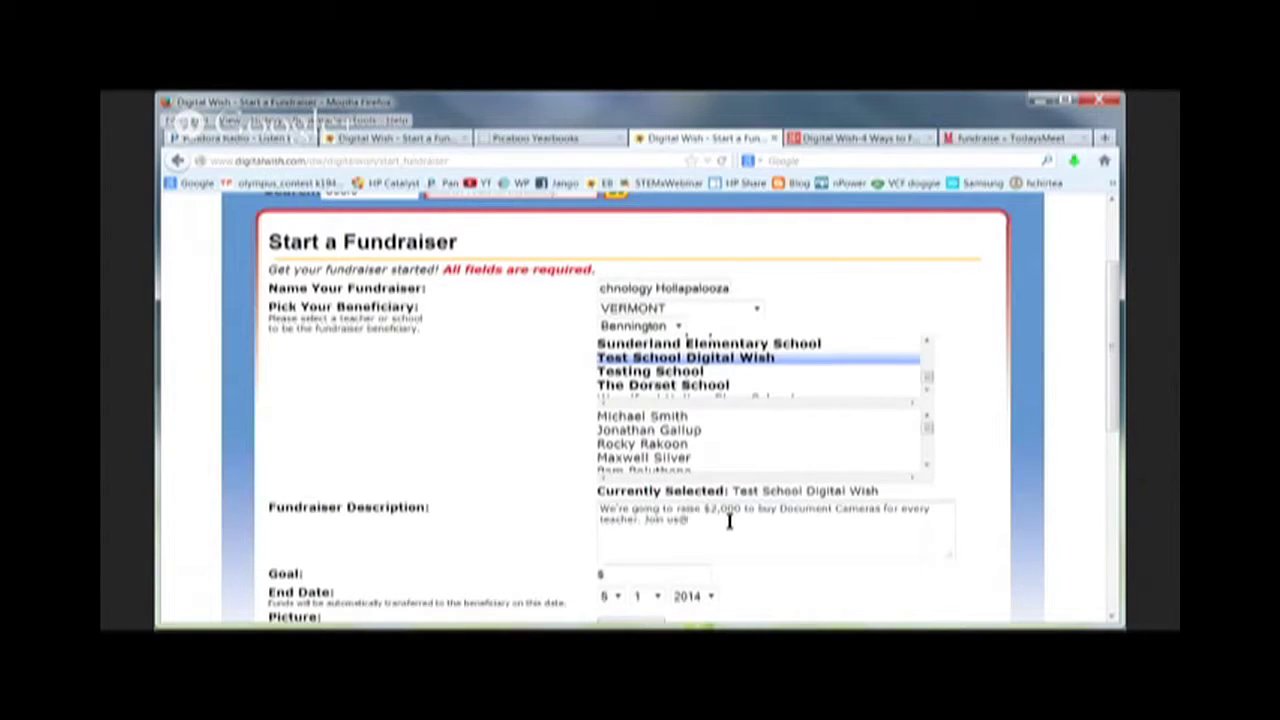
{"action": "key", "text": "BackSpace"}
- Set the fundraising goal to $2000
{"action": "scroll", "coordinate": [750, 486], "scroll_direction": "down", "scroll_amount": 2}
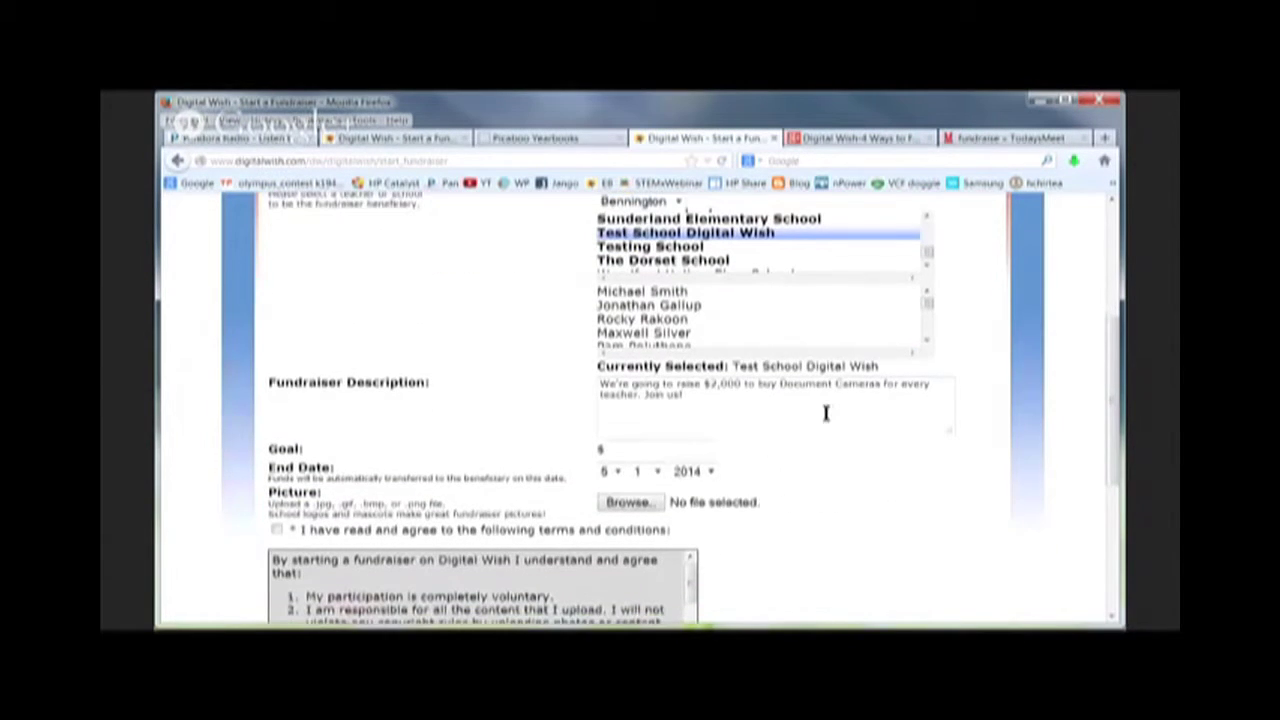
{"action": "scroll", "coordinate": [826, 413], "scroll_direction": "down", "scroll_amount": 1}
{"action": "left_click", "coordinate": [666, 419]}
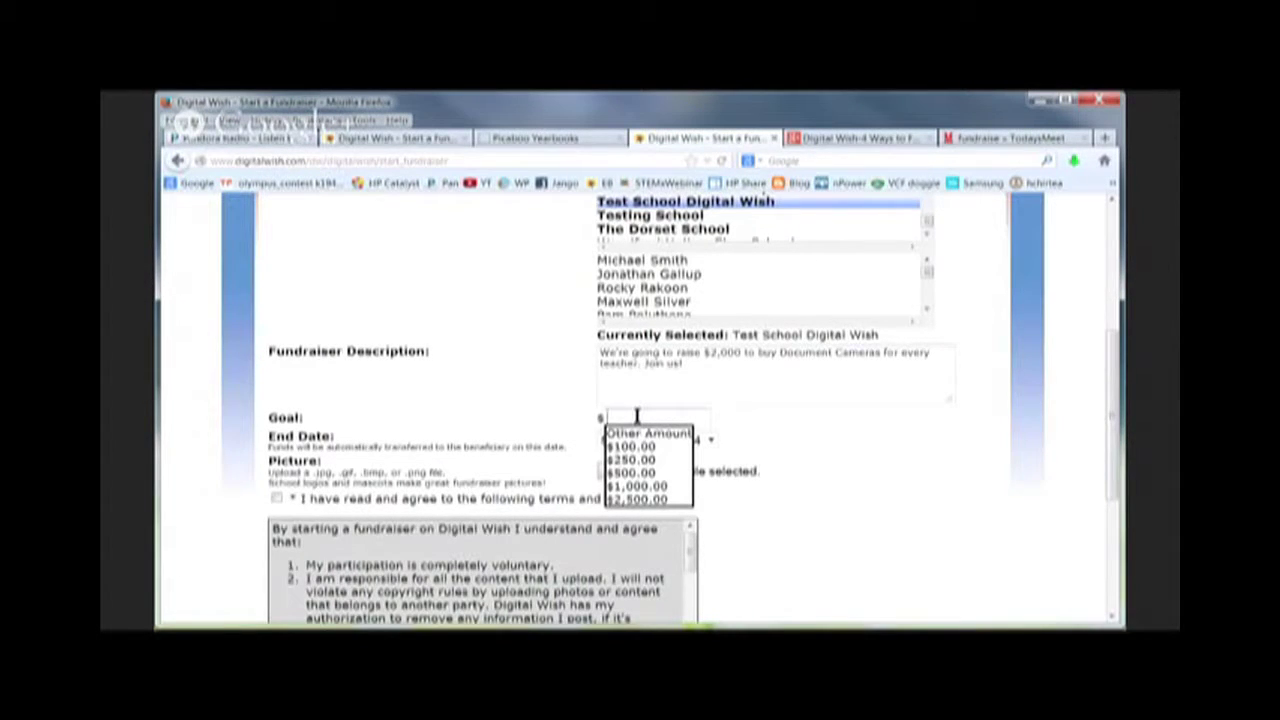
{"action": "type", "text": "2000"}
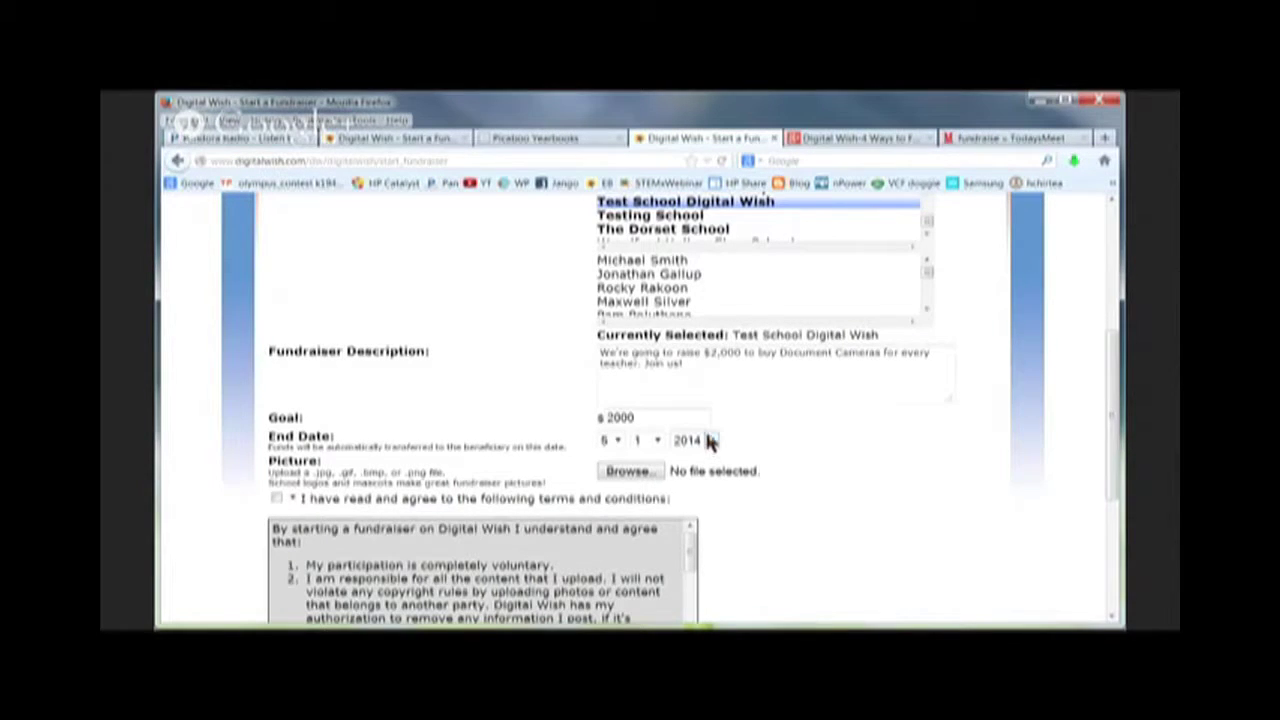
- Attach the woman's portrait photo from the Pictures library as the fundraiser picture
{"action": "left_click", "coordinate": [644, 474]}
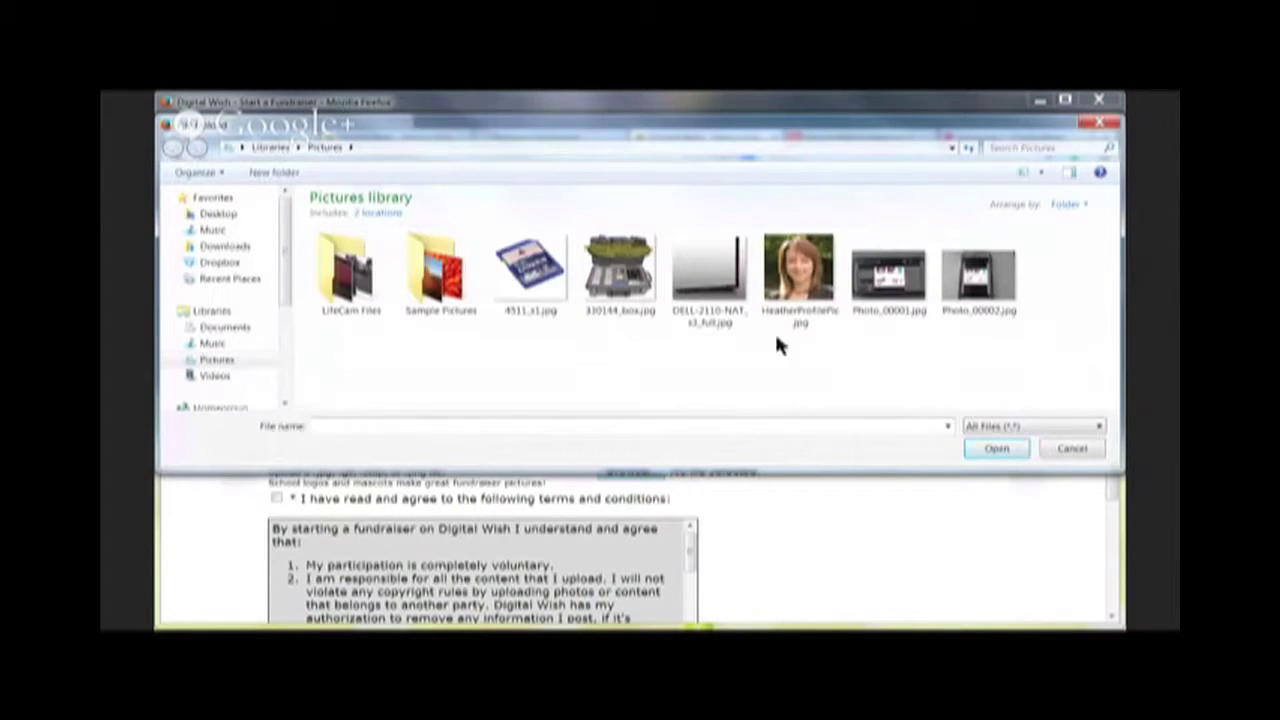
{"action": "left_click", "coordinate": [810, 288]}
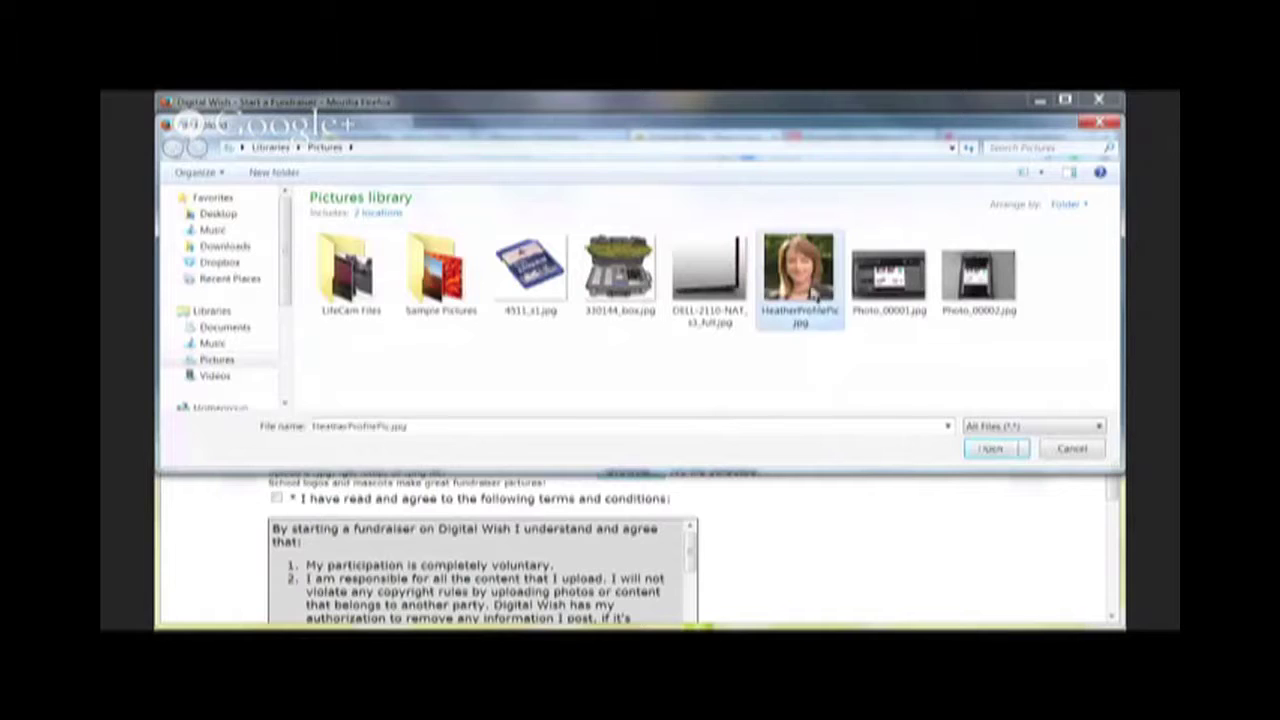
{"action": "left_click", "coordinate": [992, 448]}
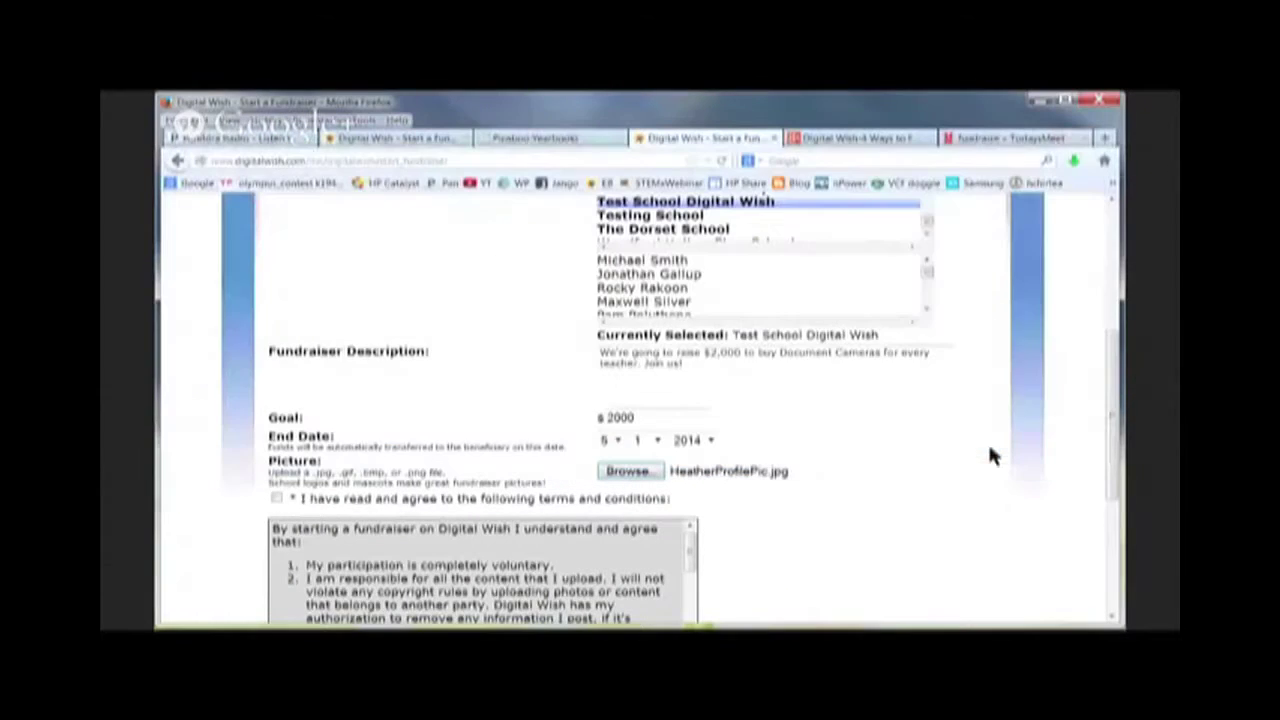
- Agree to the terms and conditions and submit the new fundraiser
{"action": "scroll", "coordinate": [887, 518], "scroll_direction": "down", "scroll_amount": 4}
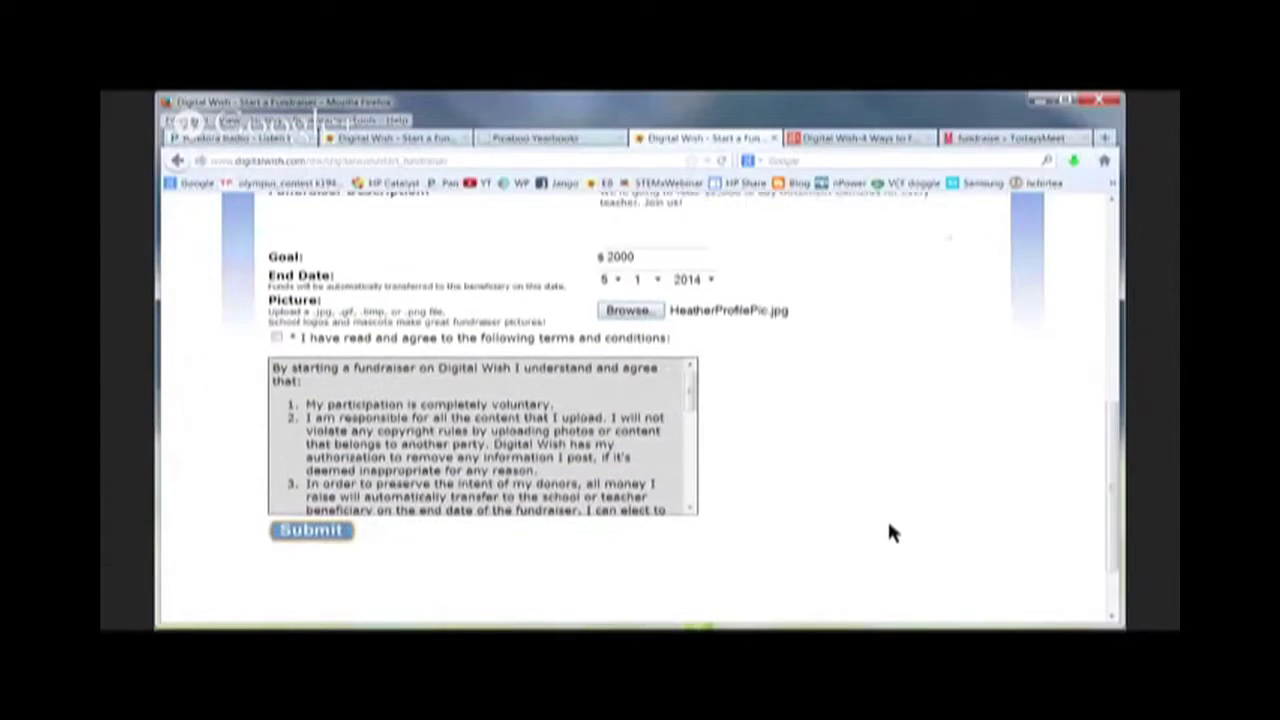
{"action": "left_click", "coordinate": [274, 311]}
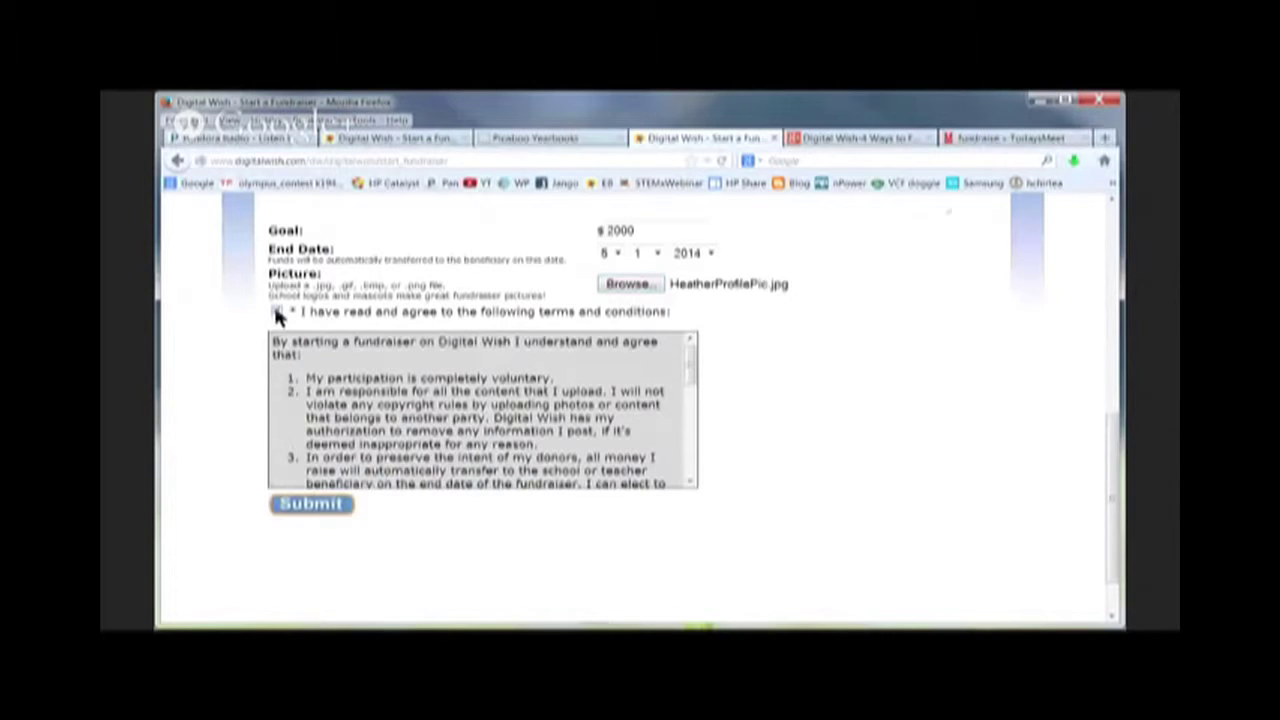
{"action": "left_click", "coordinate": [327, 507]}
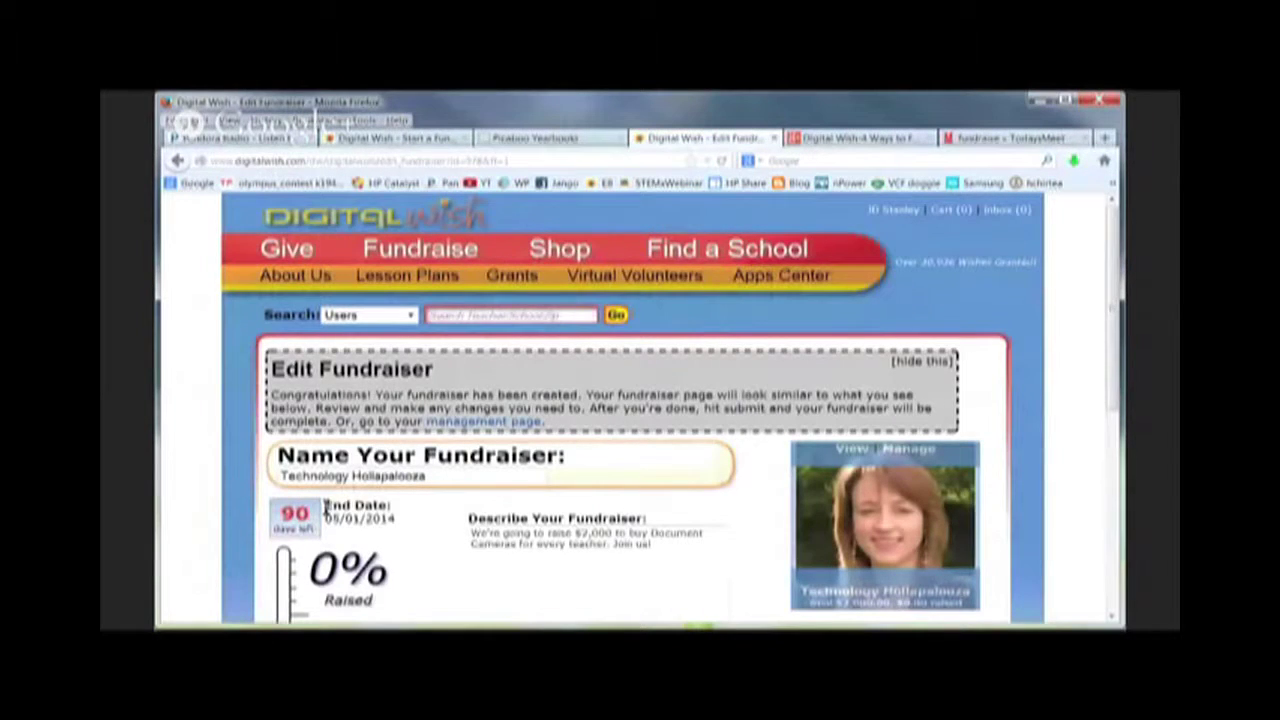
- Customize the fundraiser's web address with the ending "fundraisedigitalwish" and save the changes
{"action": "scroll", "coordinate": [522, 446], "scroll_direction": "down", "scroll_amount": 3}
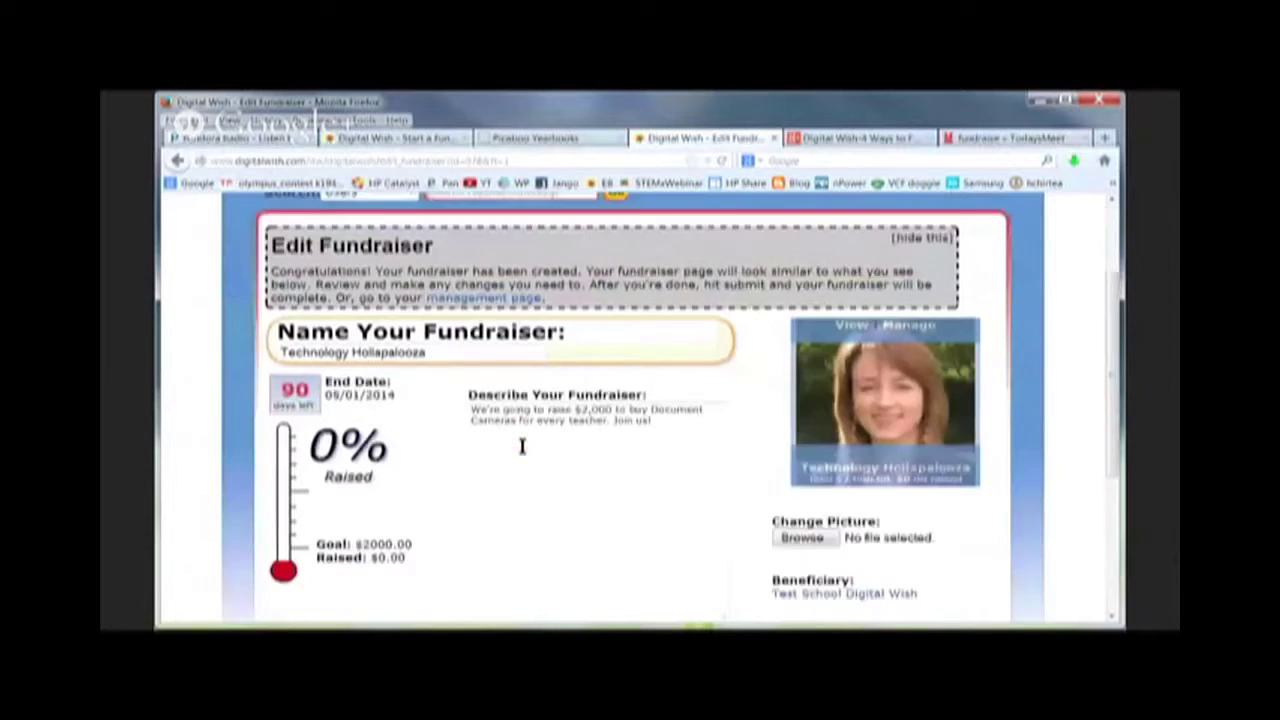
{"action": "scroll", "coordinate": [522, 446], "scroll_direction": "up", "scroll_amount": 4}
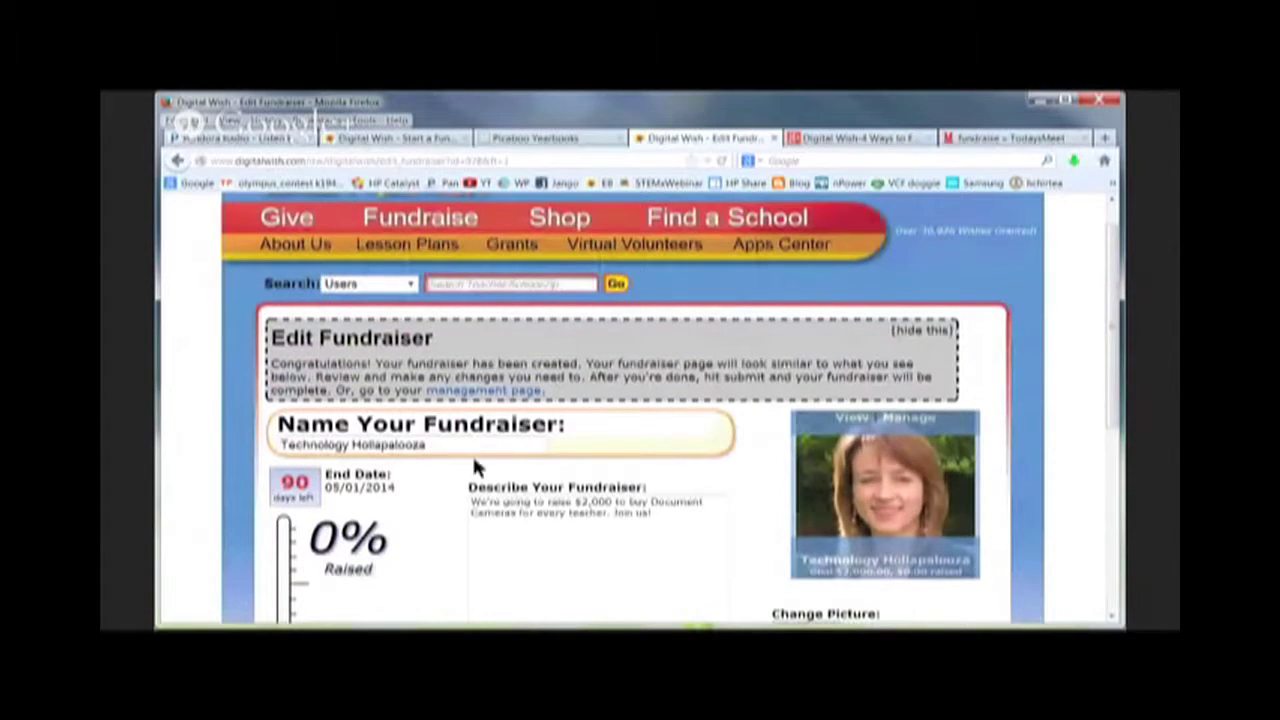
{"action": "scroll", "coordinate": [410, 428], "scroll_direction": "down", "scroll_amount": 2}
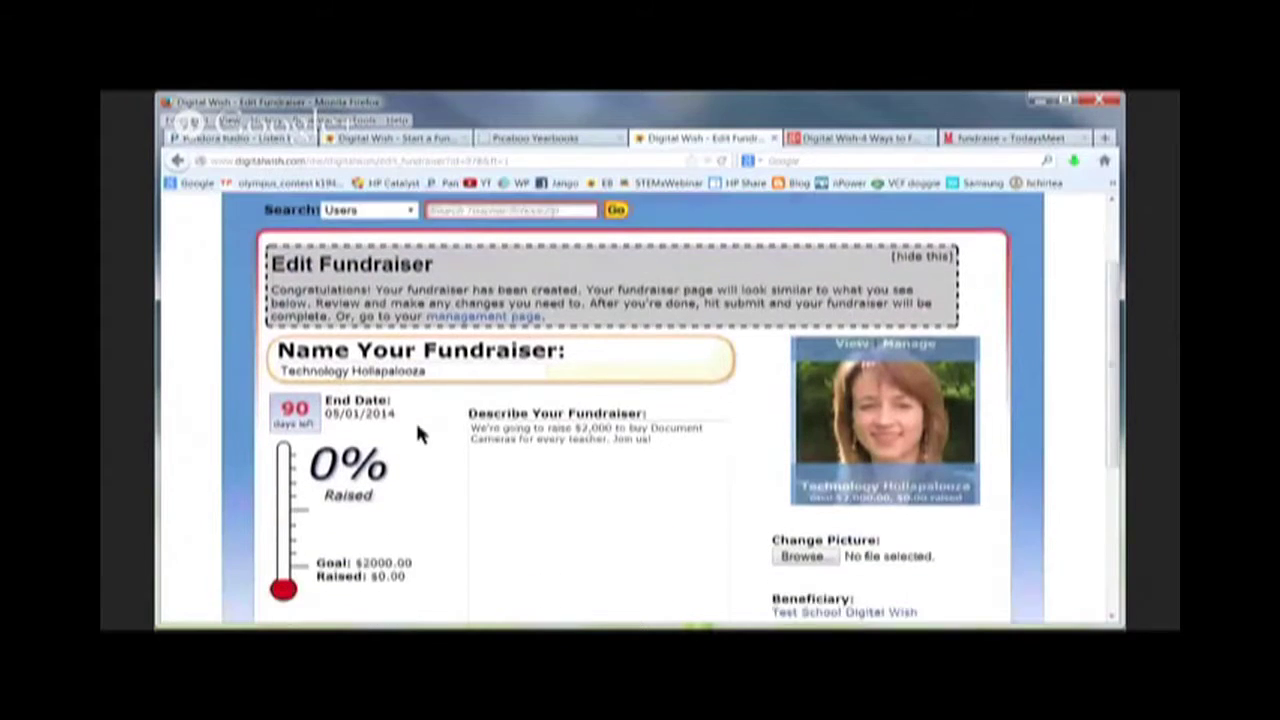
{"action": "left_click", "coordinate": [671, 386]}
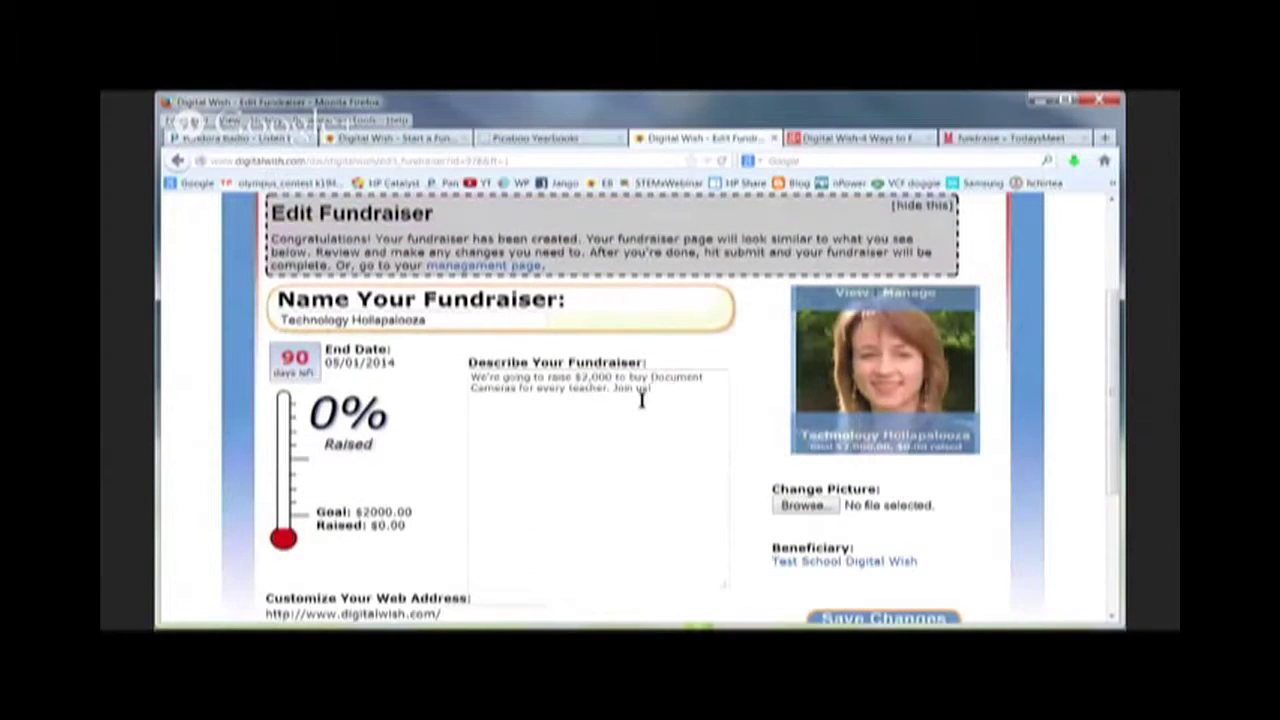
{"action": "scroll", "coordinate": [649, 486], "scroll_direction": "down", "scroll_amount": 2}
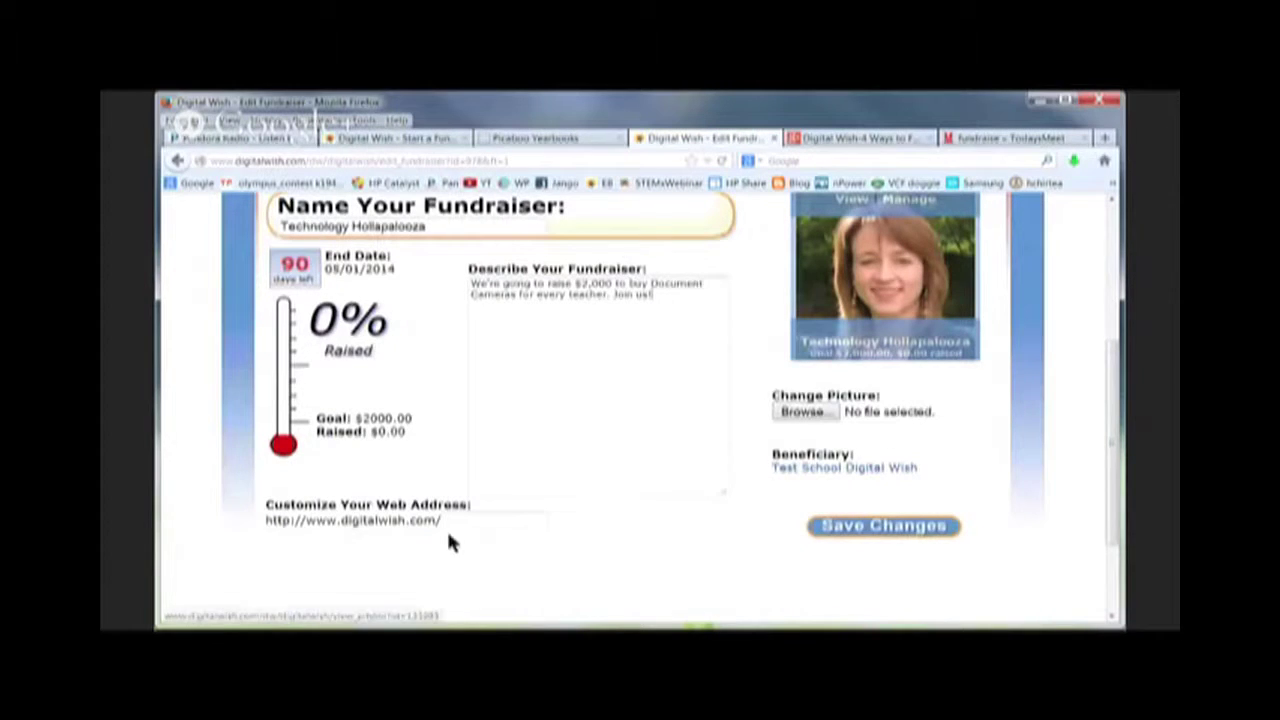
{"action": "left_click", "coordinate": [510, 523]}
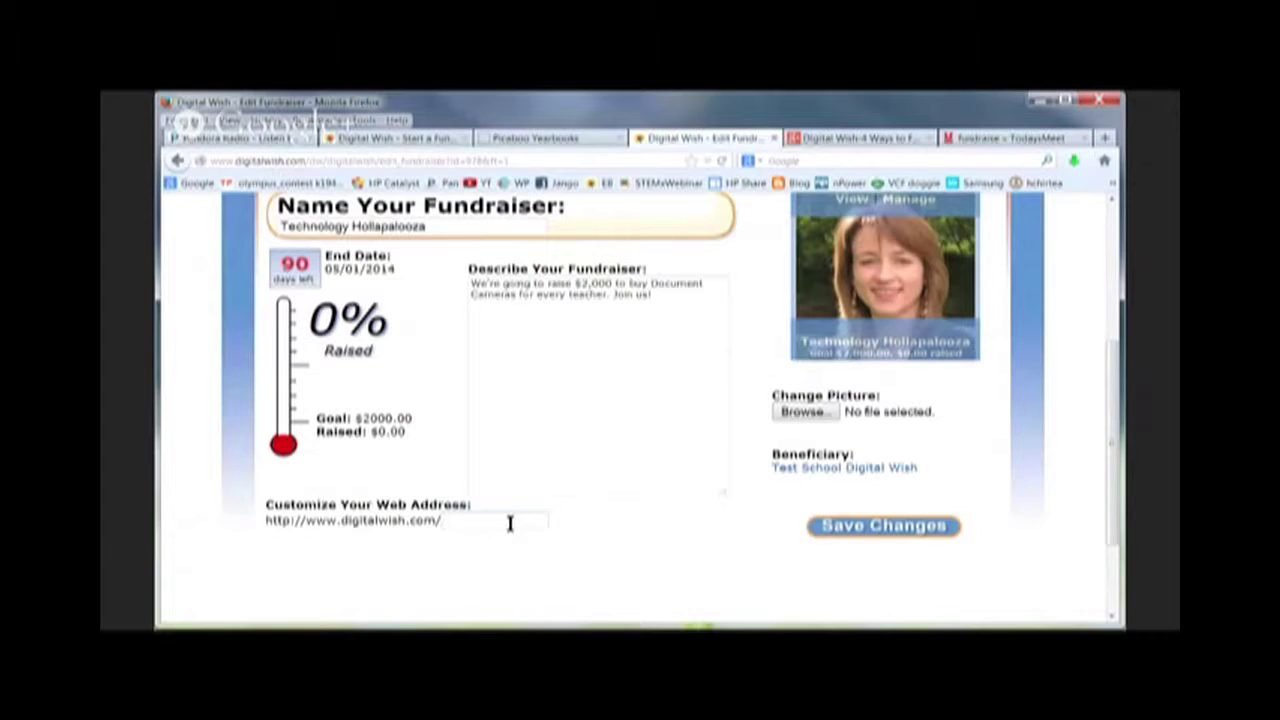
{"action": "type", "text": "fundrais"}
{"action": "type", "text": "er"}
{"action": "type", "text": "Digitalw"}
{"action": "type", "text": "ish"}
{"action": "key", "text": "BackSpace"}
{"action": "type", "text": "h"}
{"action": "left_click", "coordinate": [899, 530]}
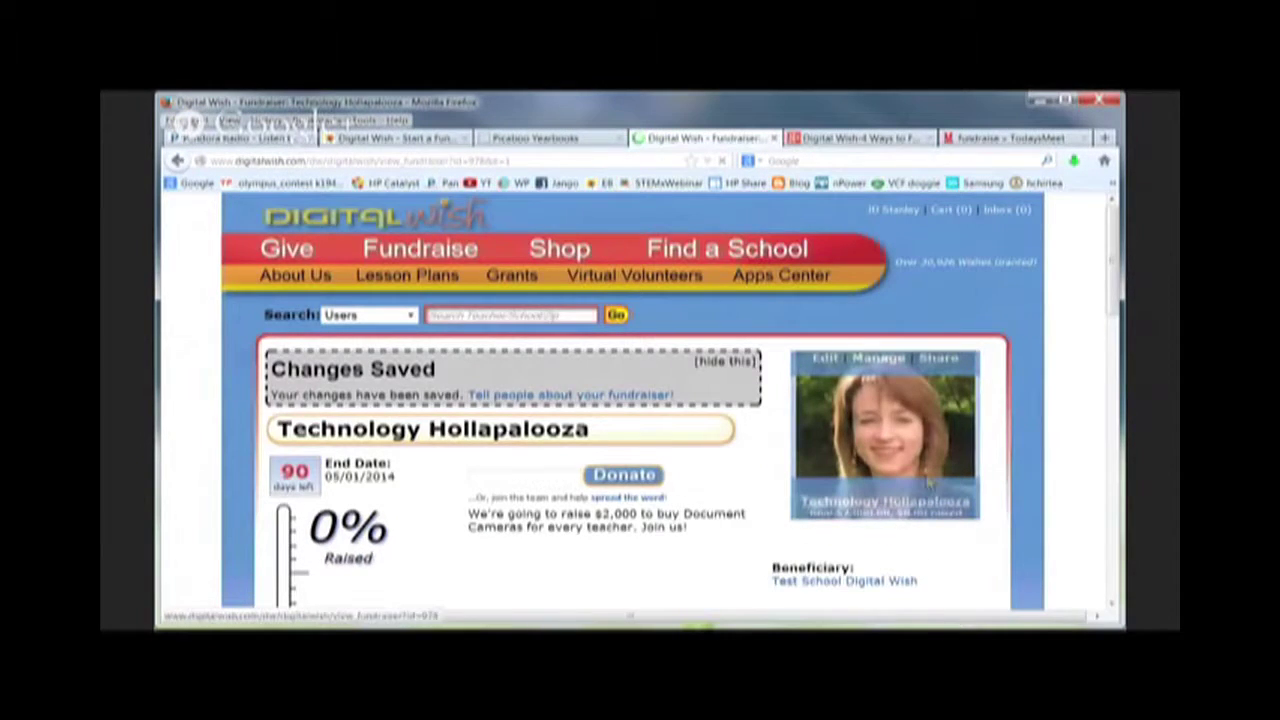
- Look over the saved fundraiser's details, share link and top wishes, and open its public page from its picture
{"action": "scroll", "coordinate": [951, 455], "scroll_direction": "down", "scroll_amount": 4}
{"action": "scroll", "coordinate": [951, 451], "scroll_direction": "up", "scroll_amount": 3}
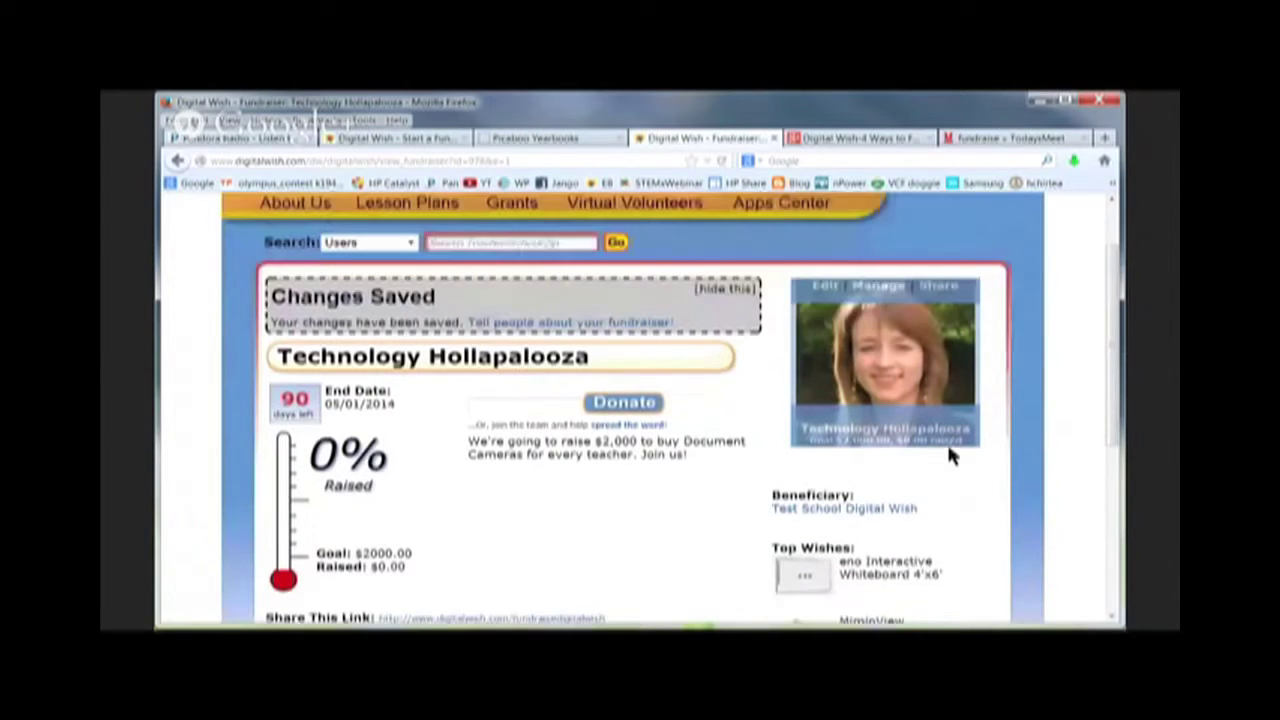
{"action": "scroll", "coordinate": [951, 454], "scroll_direction": "up", "scroll_amount": 2}
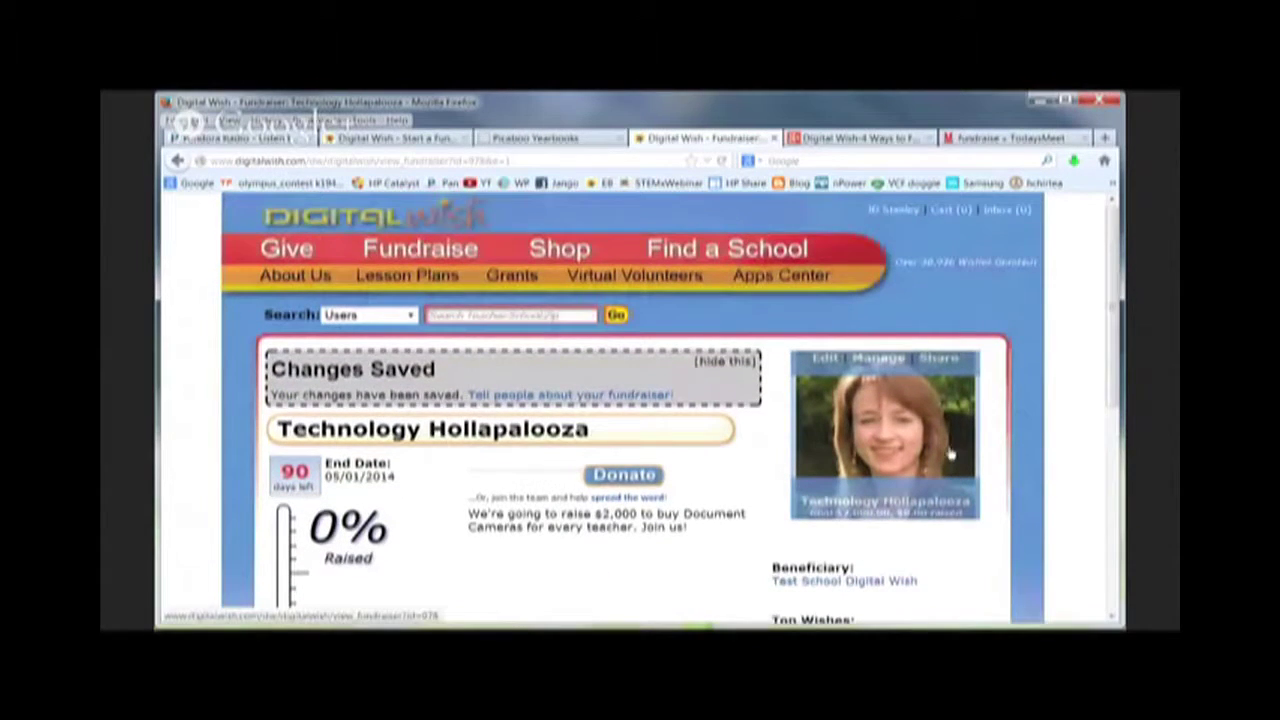
{"action": "scroll", "coordinate": [897, 452], "scroll_direction": "down", "scroll_amount": 3}
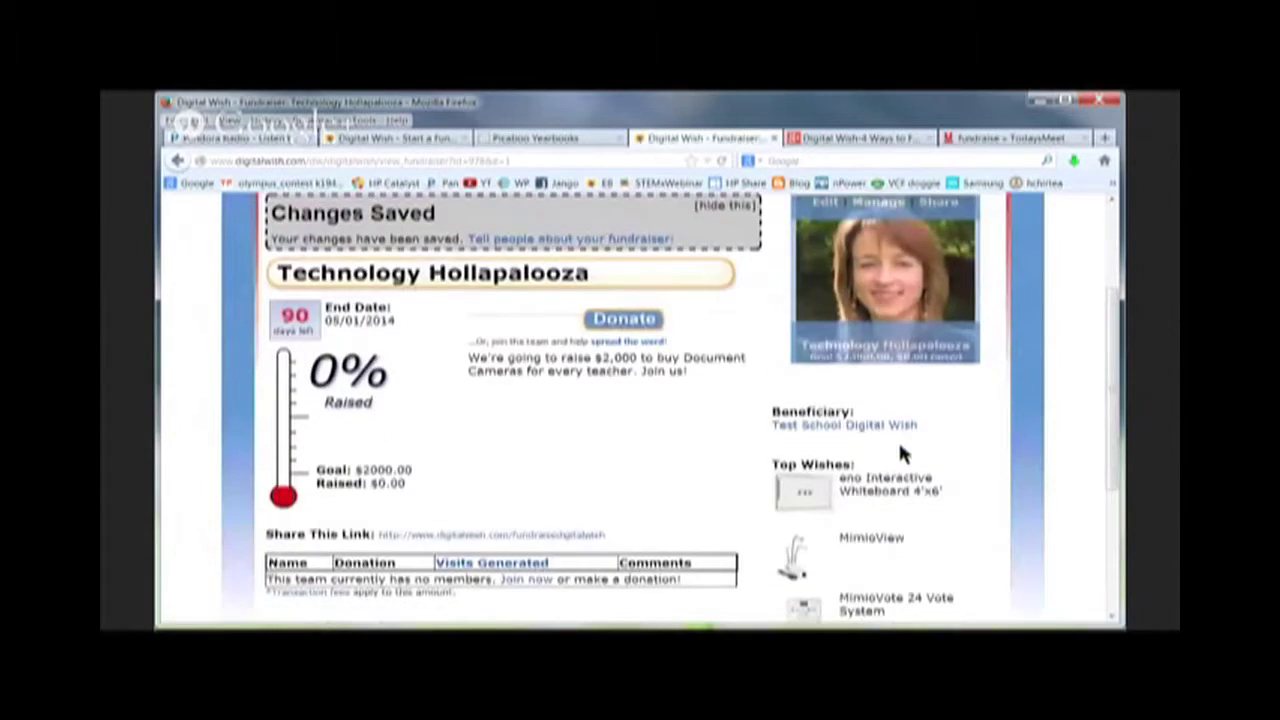
{"action": "left_click", "coordinate": [877, 275]}
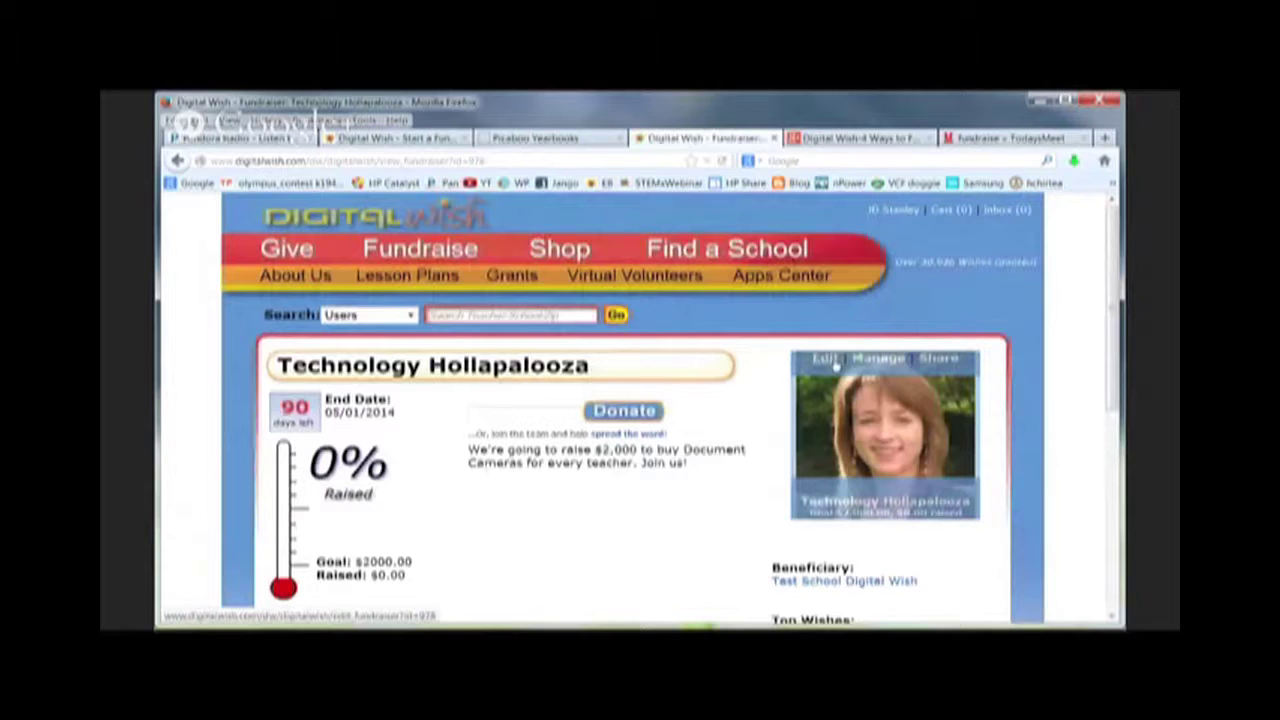
- Open the Technology Hollapalooza fundraiser's management page and review its stats, team recruiting options and team section
{"action": "left_click", "coordinate": [879, 362]}
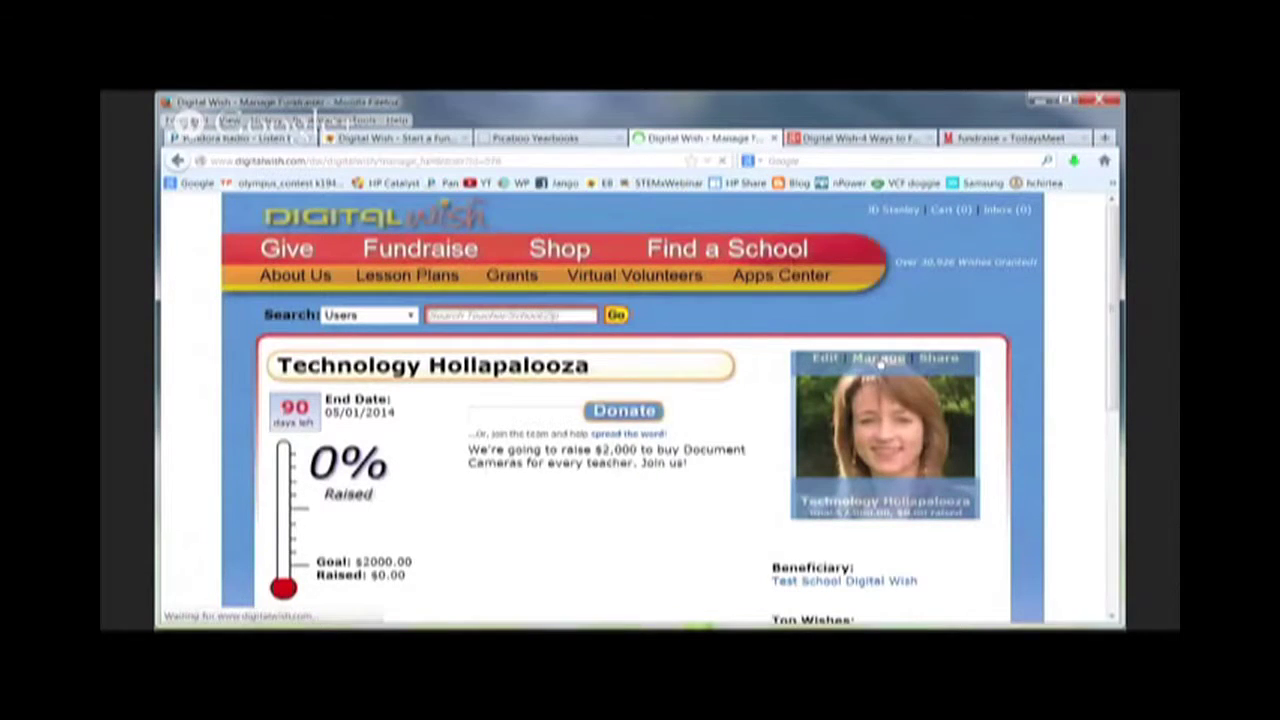
{"action": "scroll", "coordinate": [768, 409], "scroll_direction": "down", "scroll_amount": 2}
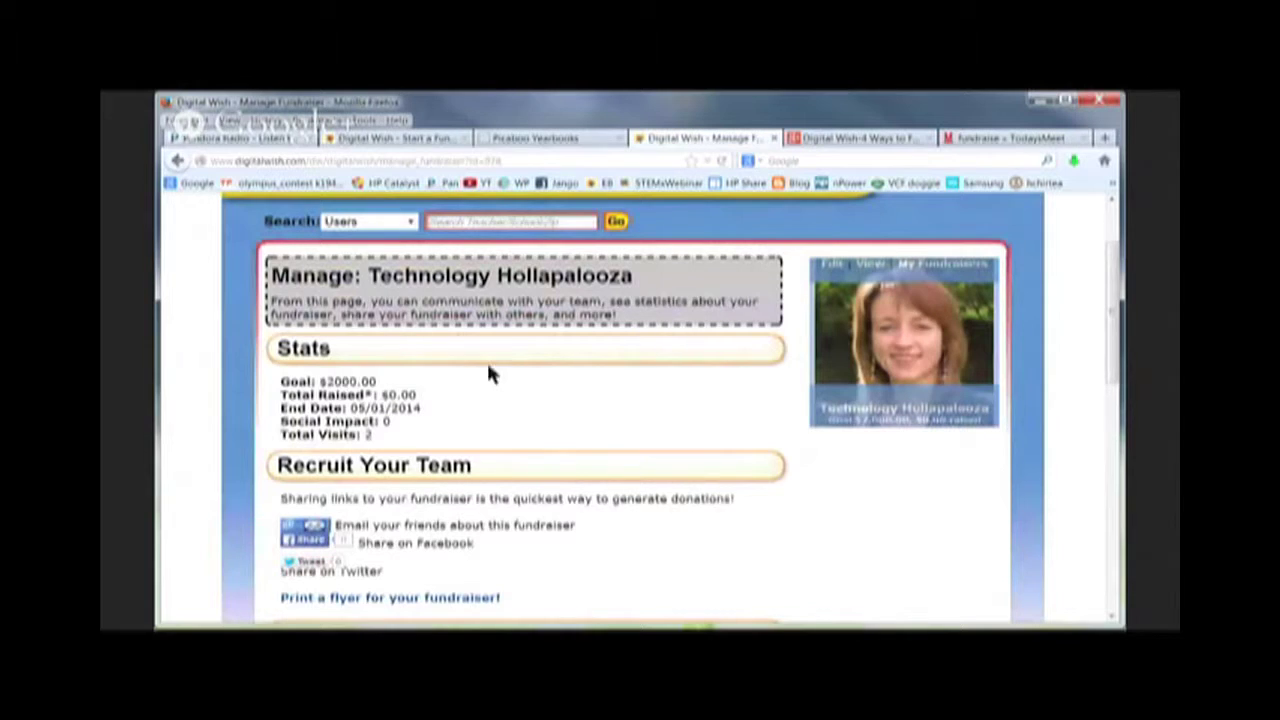
{"action": "scroll", "coordinate": [491, 382], "scroll_direction": "down", "scroll_amount": 3}
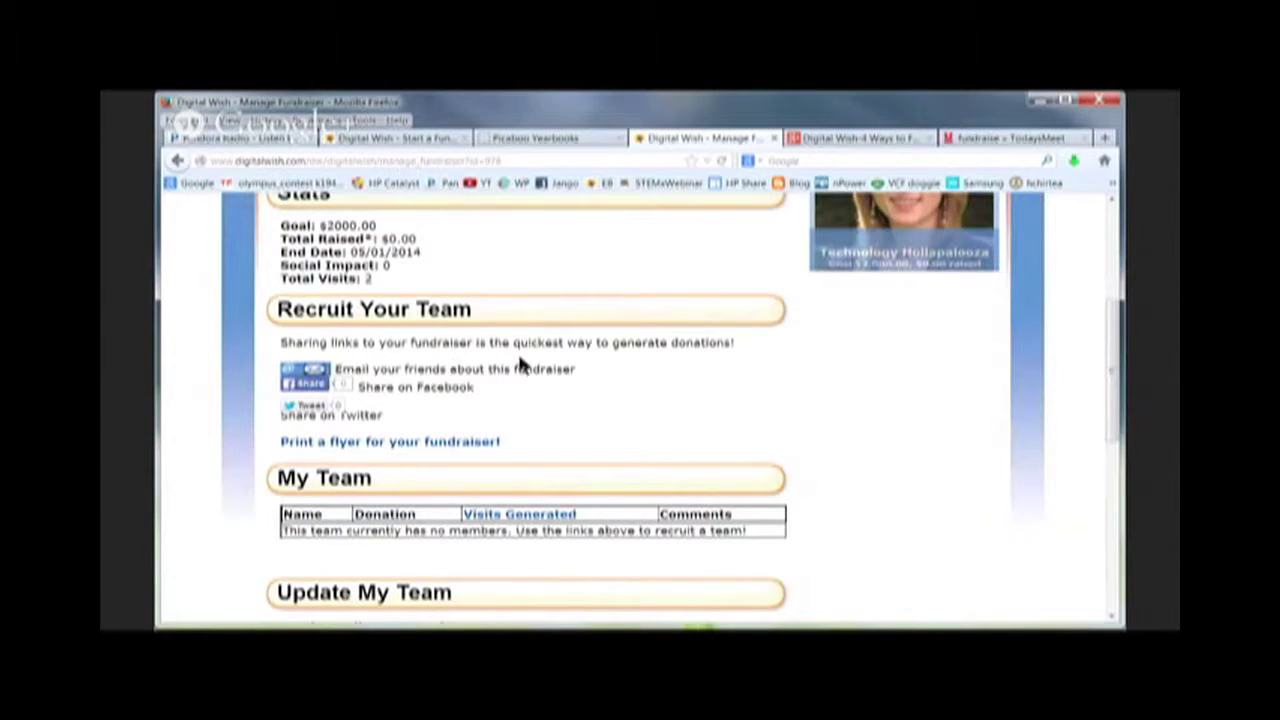
- Open the option to email friends about the fundraiser, read through the prepared message without sending it, and return to the management page
{"action": "left_click", "coordinate": [313, 372]}
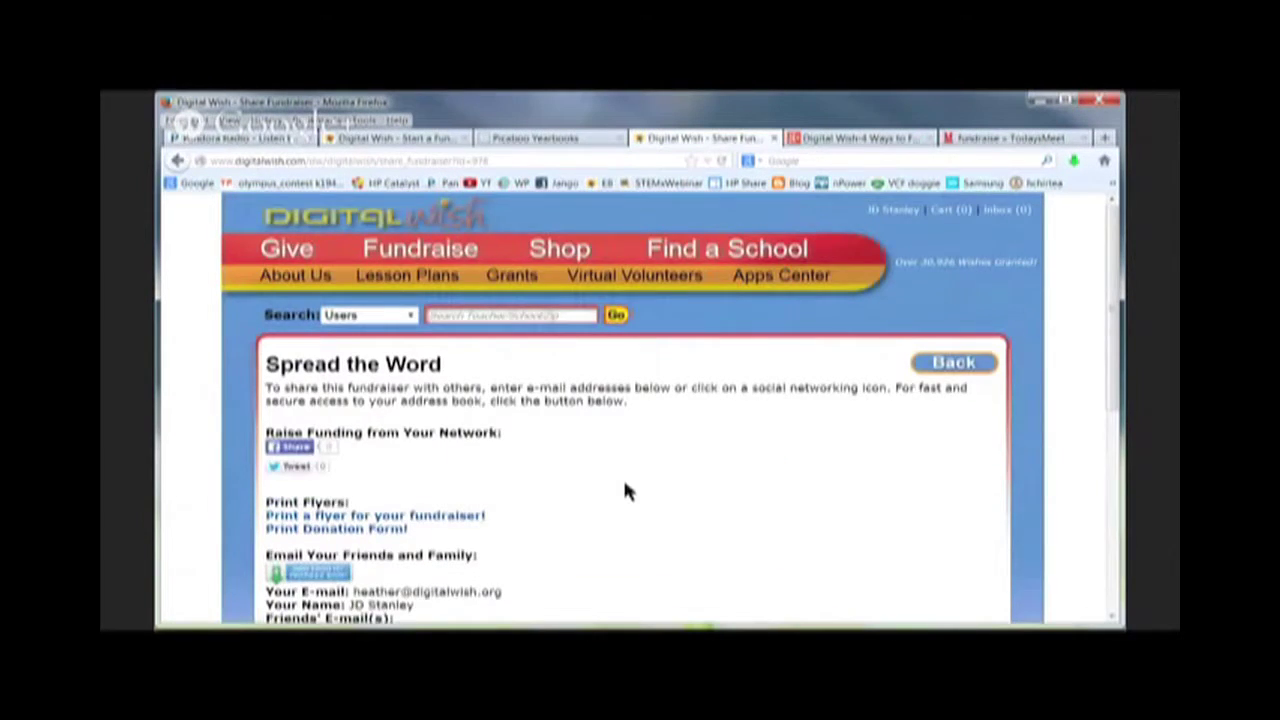
{"action": "scroll", "coordinate": [625, 490], "scroll_direction": "down", "scroll_amount": 3}
{"action": "scroll", "coordinate": [625, 490], "scroll_direction": "down", "scroll_amount": 3}
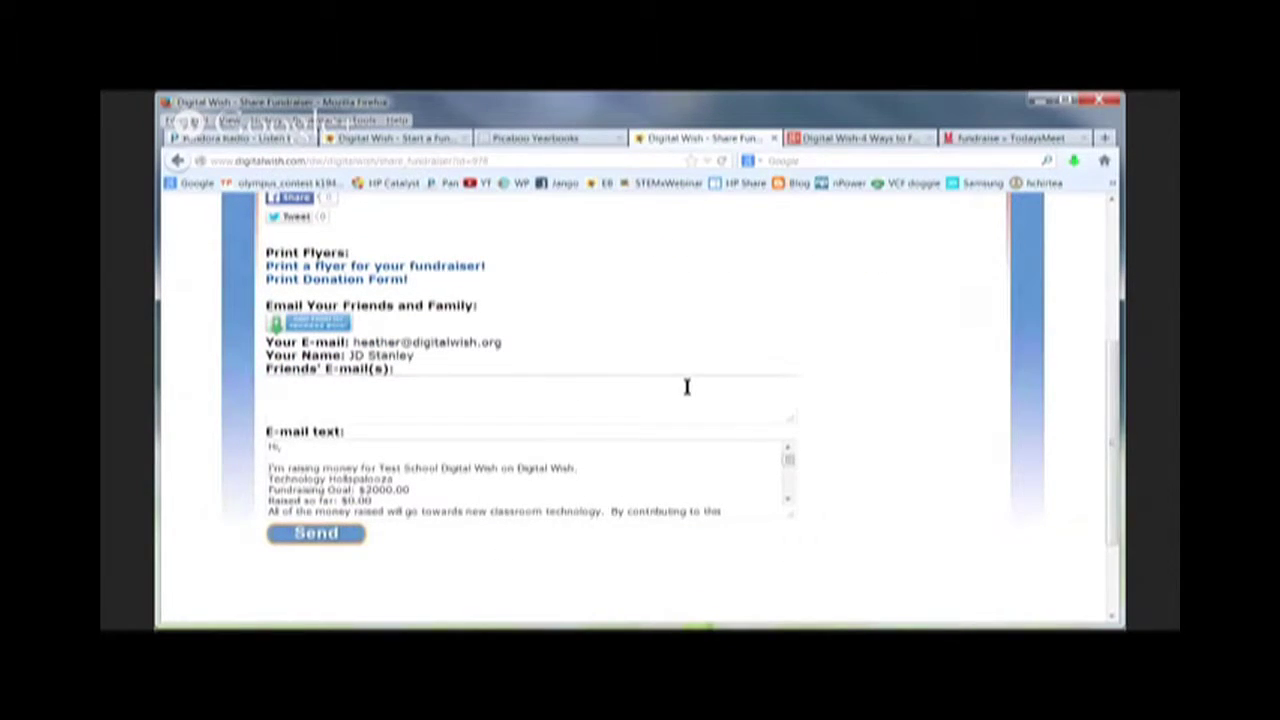
{"action": "left_click", "coordinate": [319, 468]}
{"action": "scroll", "coordinate": [322, 467], "scroll_direction": "down", "scroll_amount": 6}
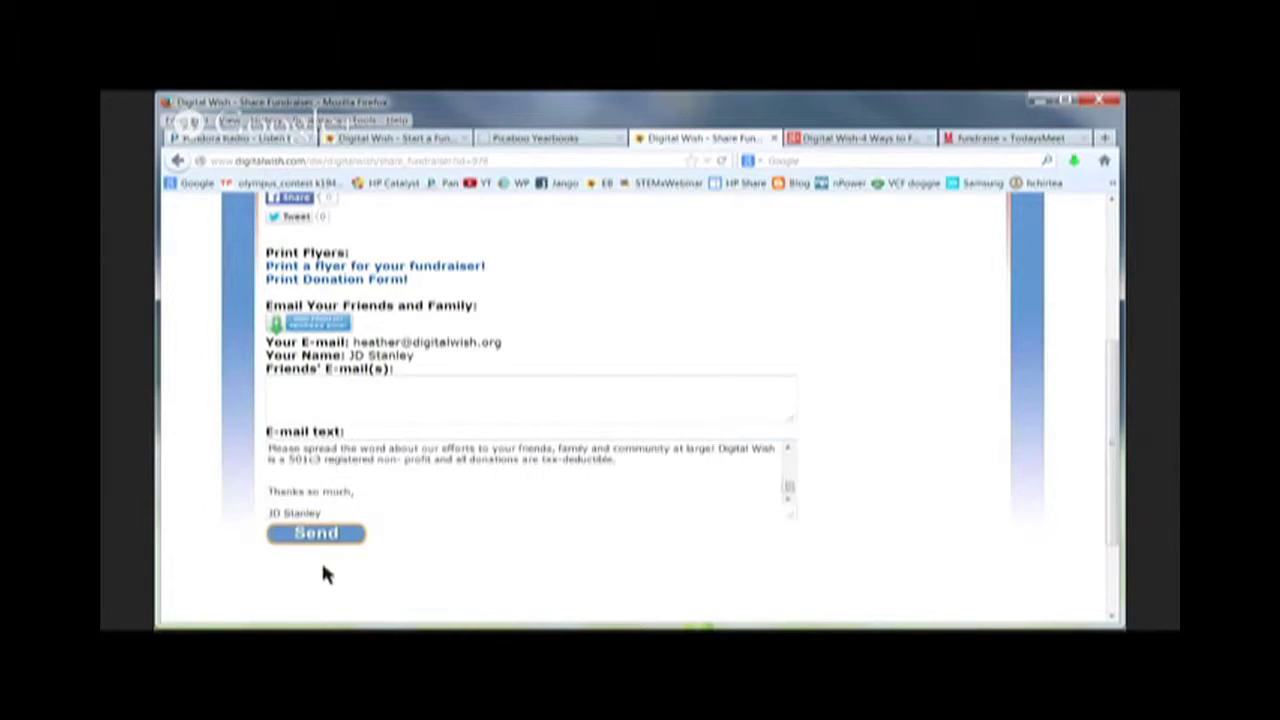
{"action": "left_click", "coordinate": [176, 162]}
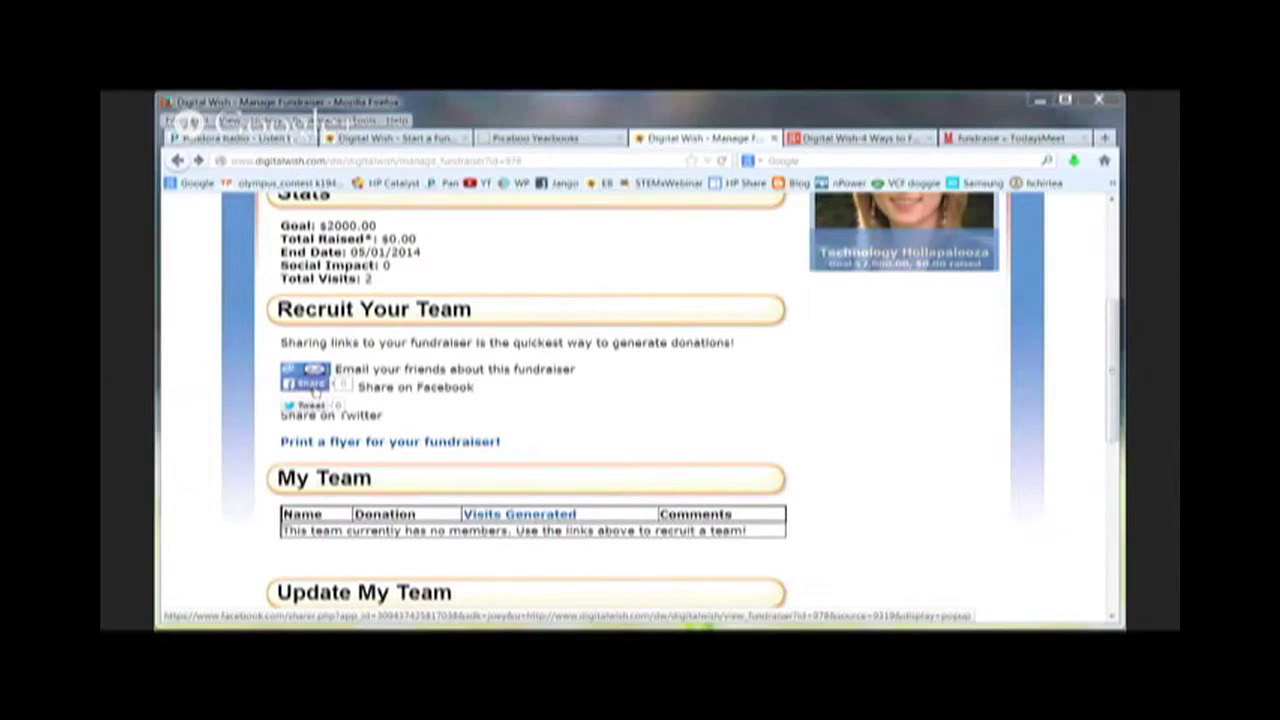
- Preview the fundraiser's Facebook share post and close it without sharing
{"action": "left_click", "coordinate": [312, 385]}
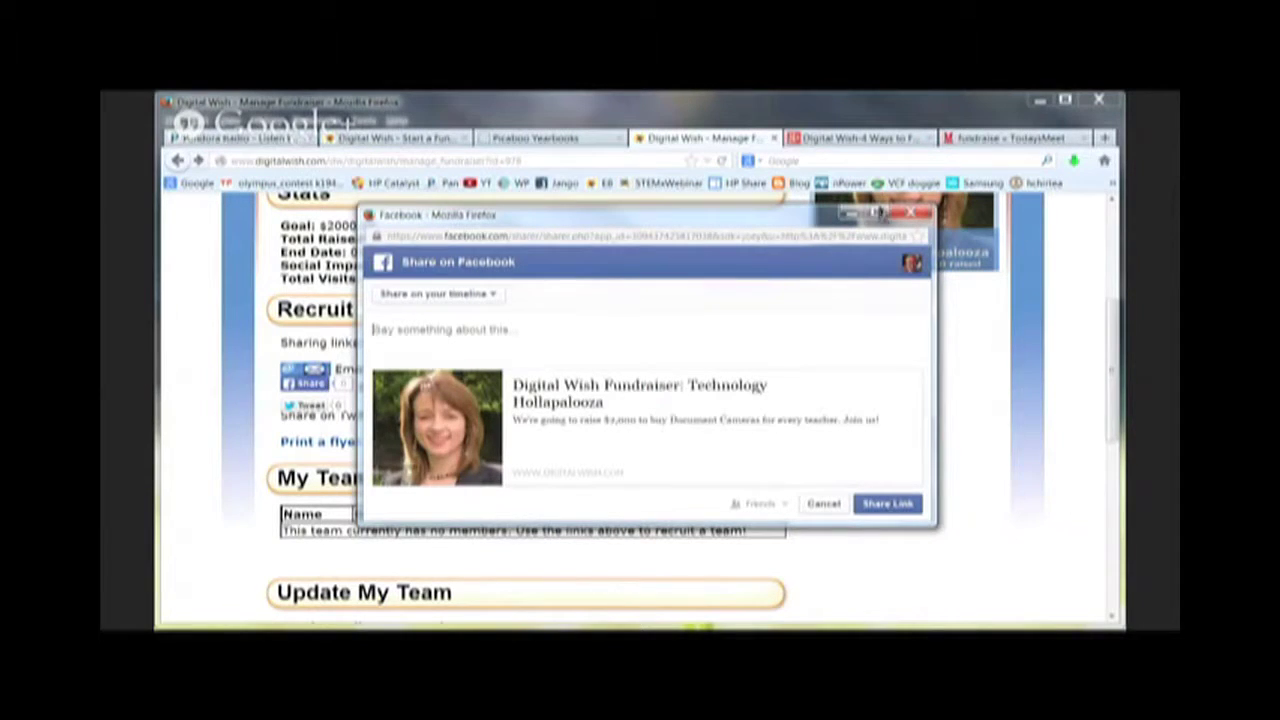
{"action": "left_click", "coordinate": [911, 213]}
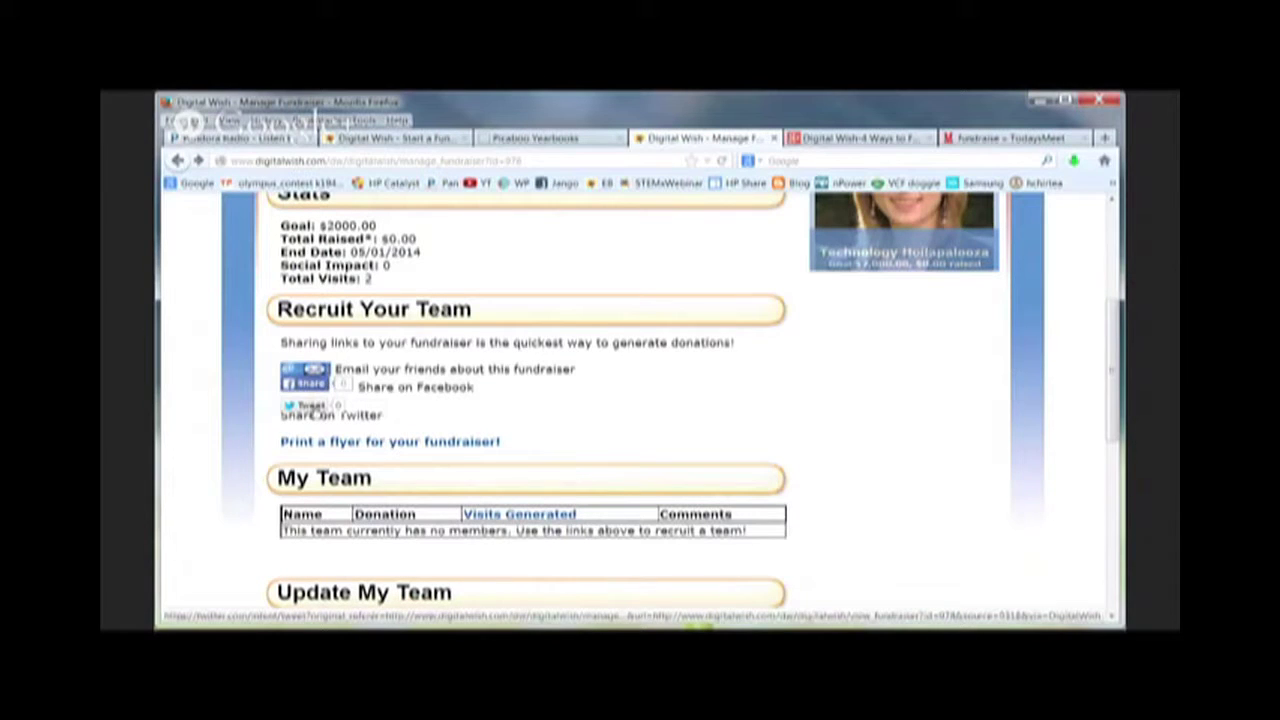
{"action": "scroll", "coordinate": [316, 413], "scroll_direction": "down", "scroll_amount": 1}
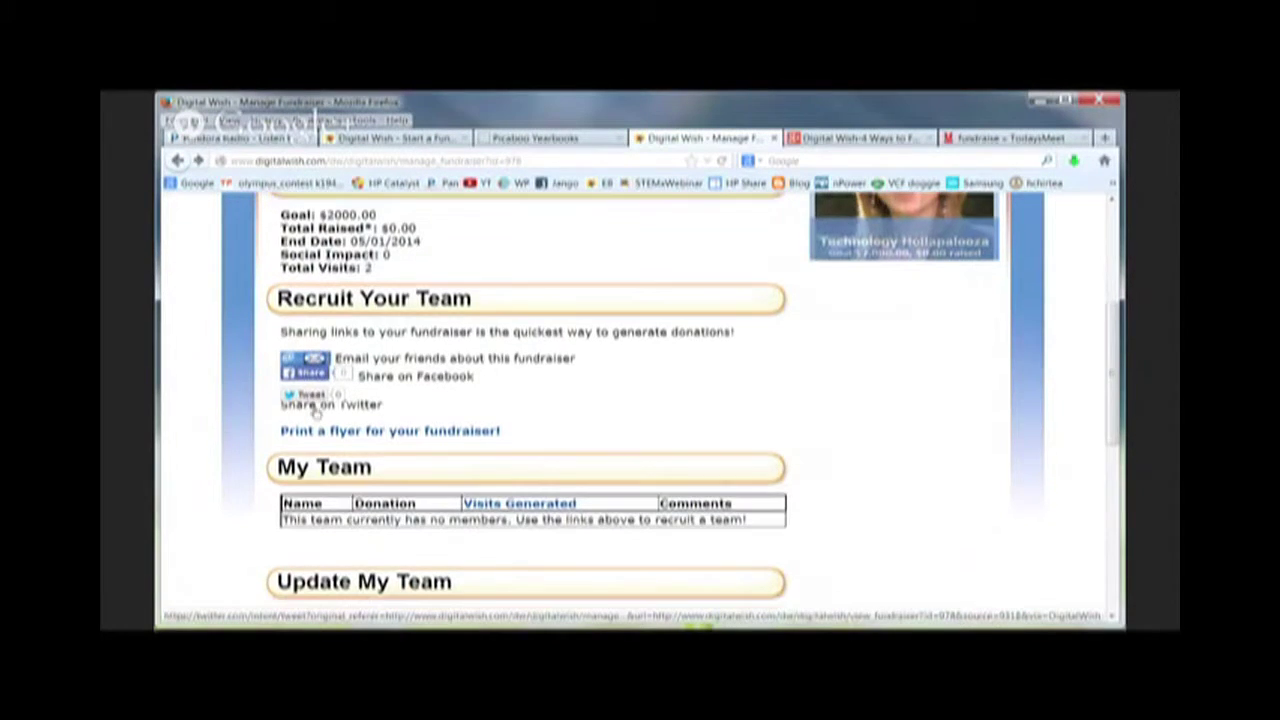
- Open the fundraiser's printable flyer and review its donation link, instructions, goal, end date and QR code
{"action": "left_click", "coordinate": [437, 381]}
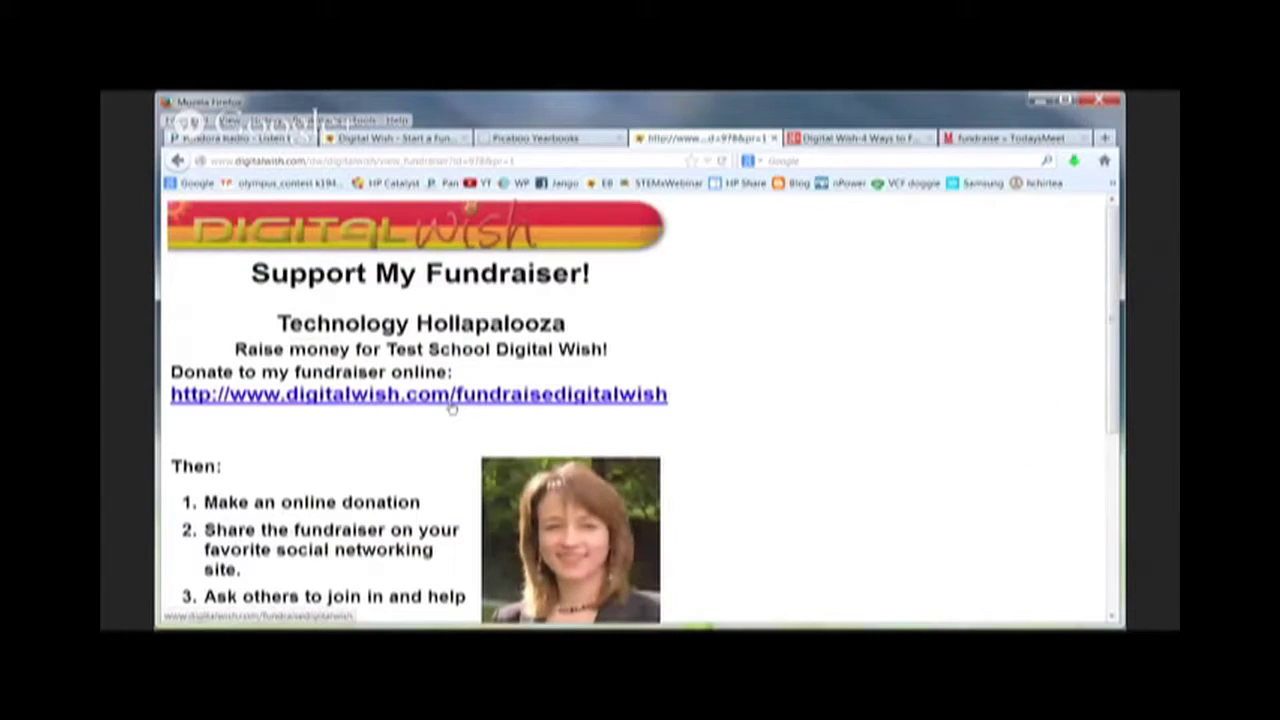
{"action": "scroll", "coordinate": [451, 405], "scroll_direction": "down", "scroll_amount": 3}
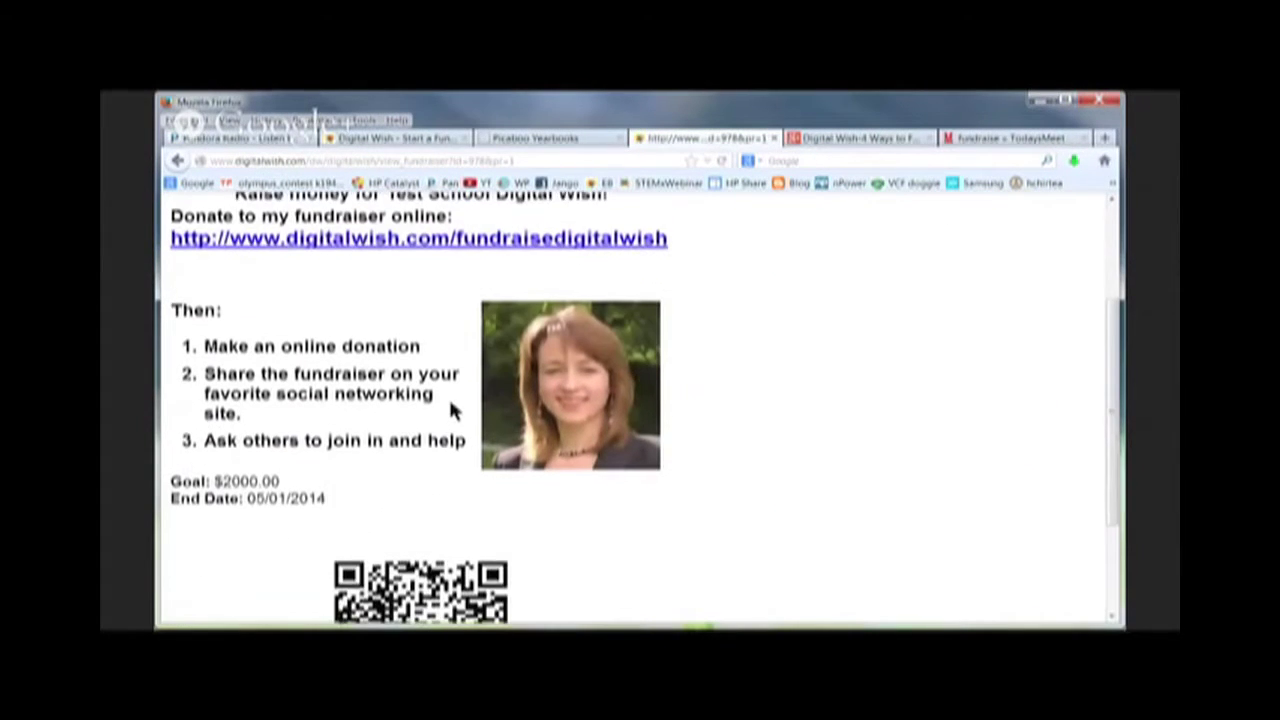
{"action": "scroll", "coordinate": [451, 408], "scroll_direction": "down", "scroll_amount": 3}
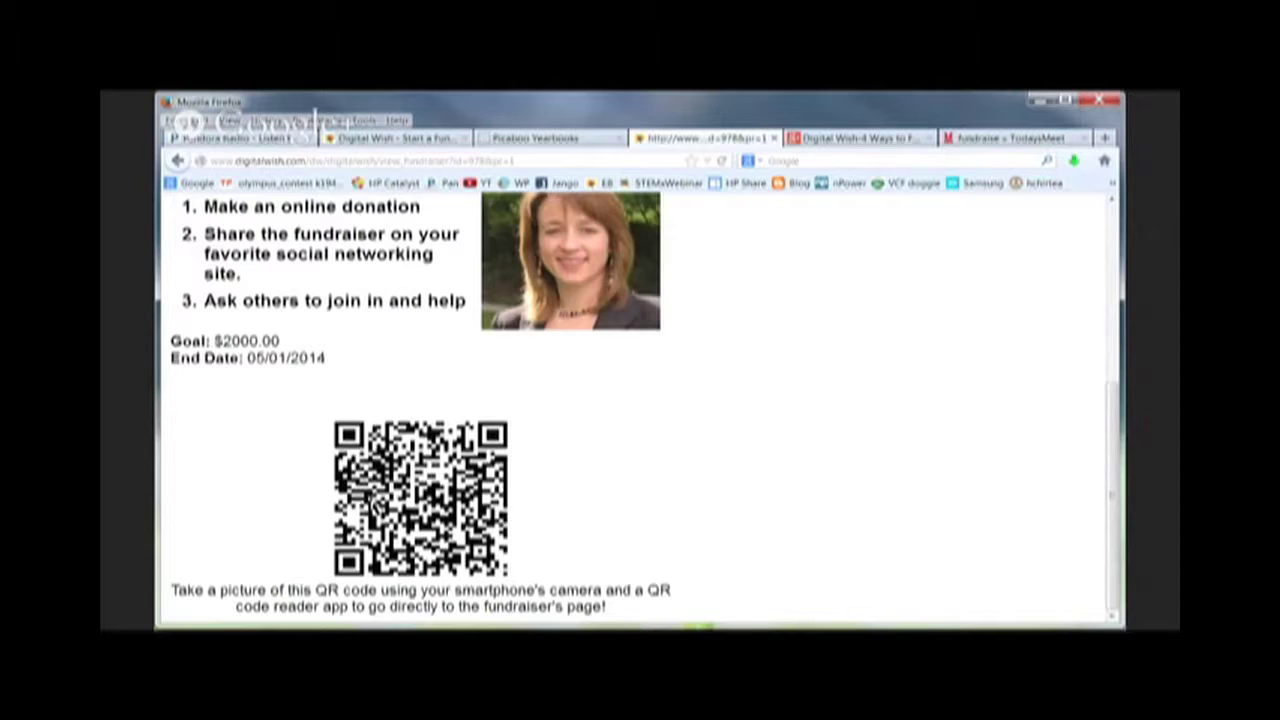
{"action": "scroll", "coordinate": [370, 505], "scroll_direction": "up", "scroll_amount": 2}
{"action": "scroll", "coordinate": [370, 505], "scroll_direction": "down", "scroll_amount": 2}
{"action": "scroll", "coordinate": [415, 475], "scroll_direction": "up", "scroll_amount": 5}
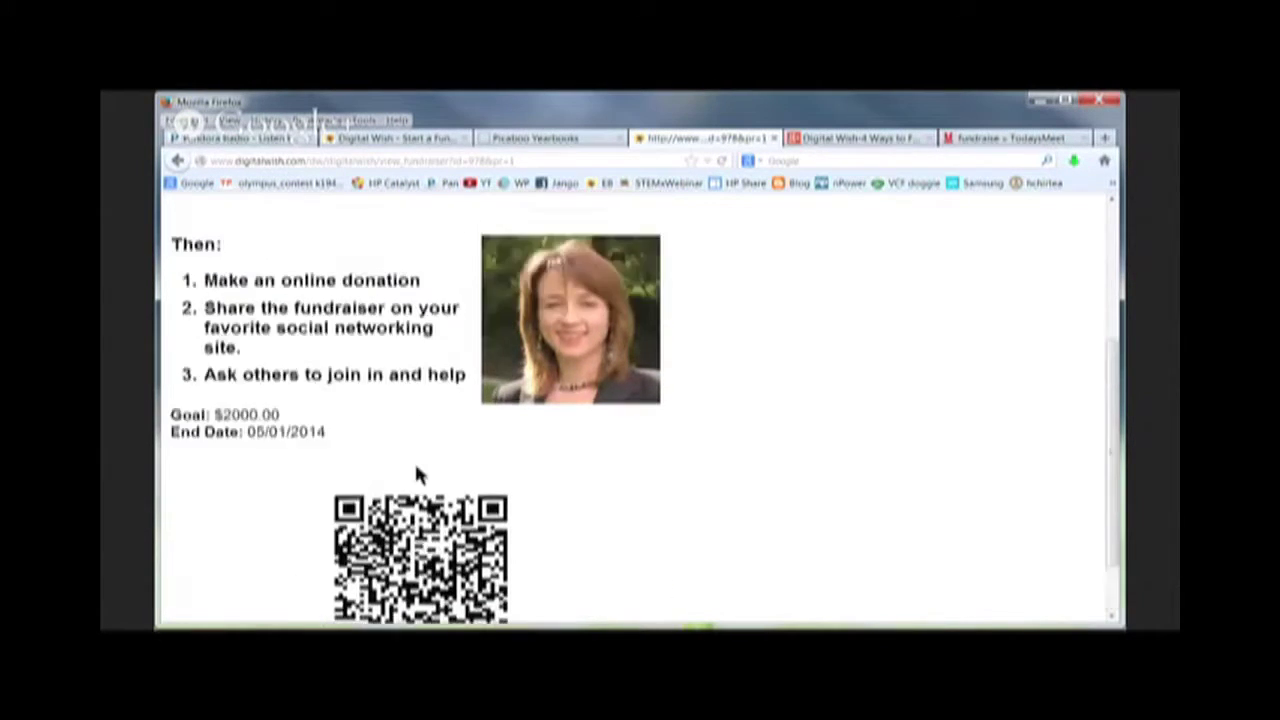
- Follow the flyer's donation link to the public fundraiser page and review its progress, share link, team table and top wishes
{"action": "left_click", "coordinate": [413, 396]}
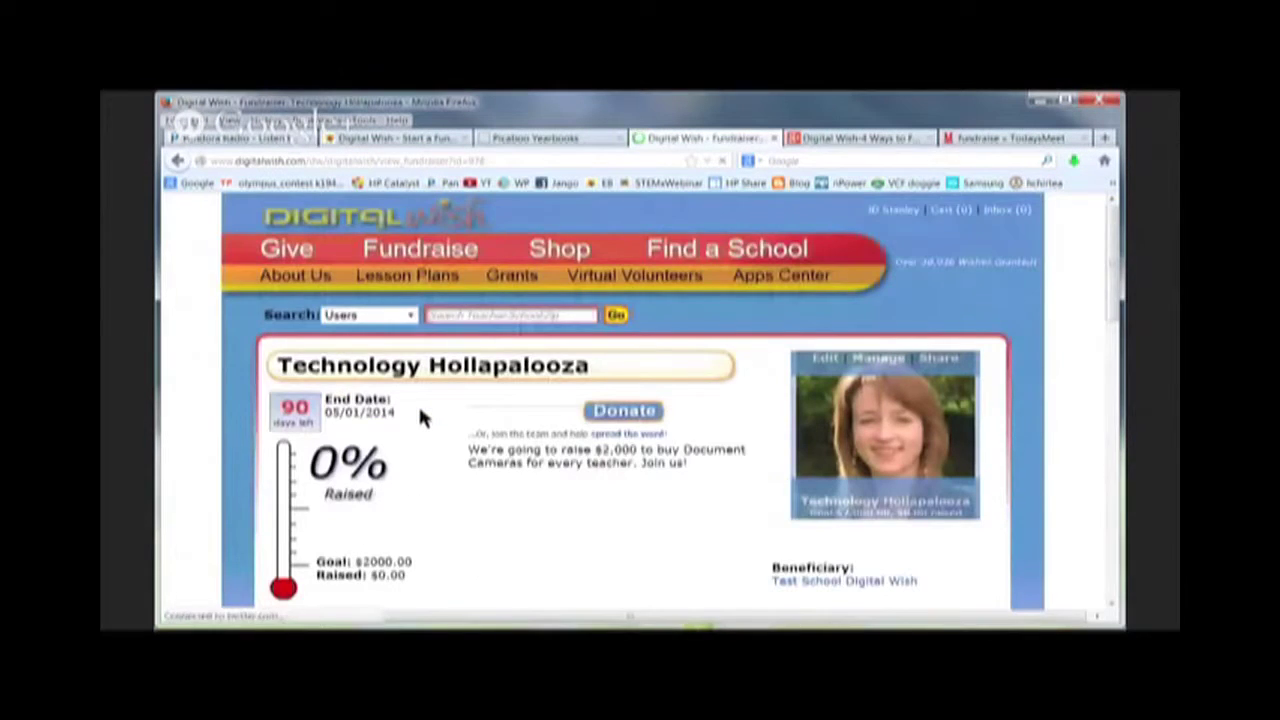
{"action": "scroll", "coordinate": [460, 518], "scroll_direction": "down", "scroll_amount": 5}
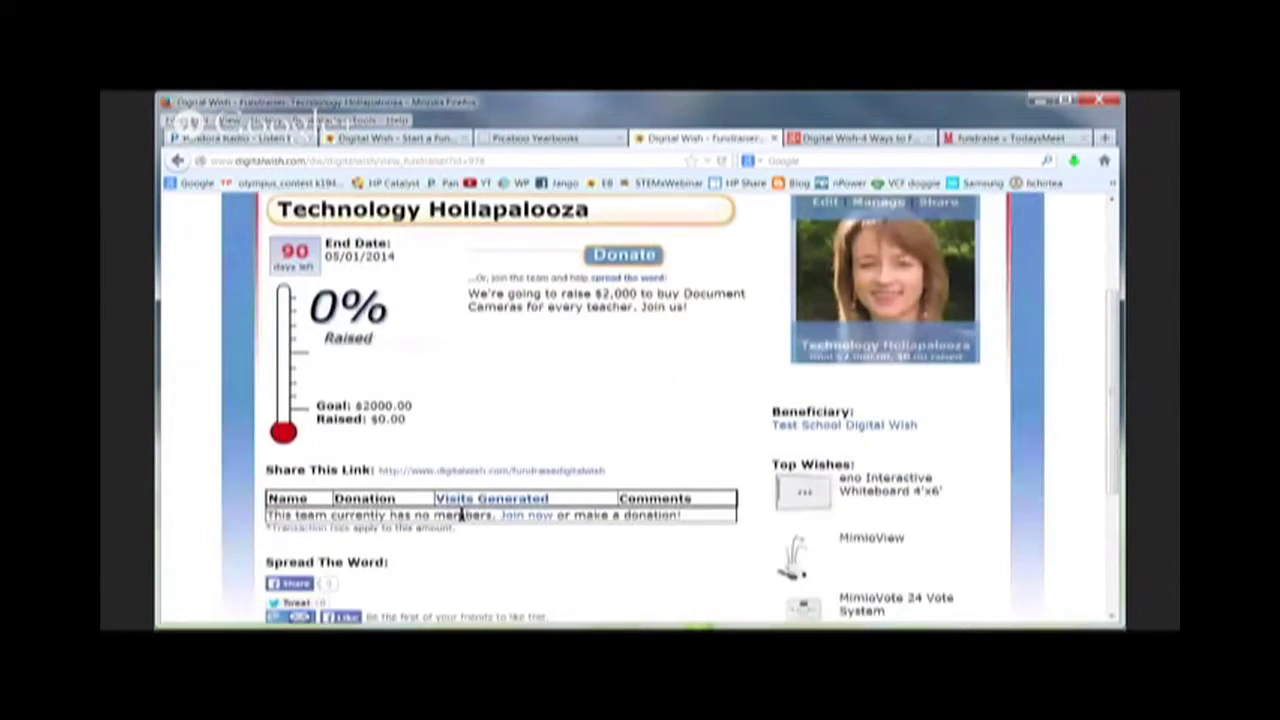
{"action": "scroll", "coordinate": [468, 512], "scroll_direction": "up", "scroll_amount": 3}
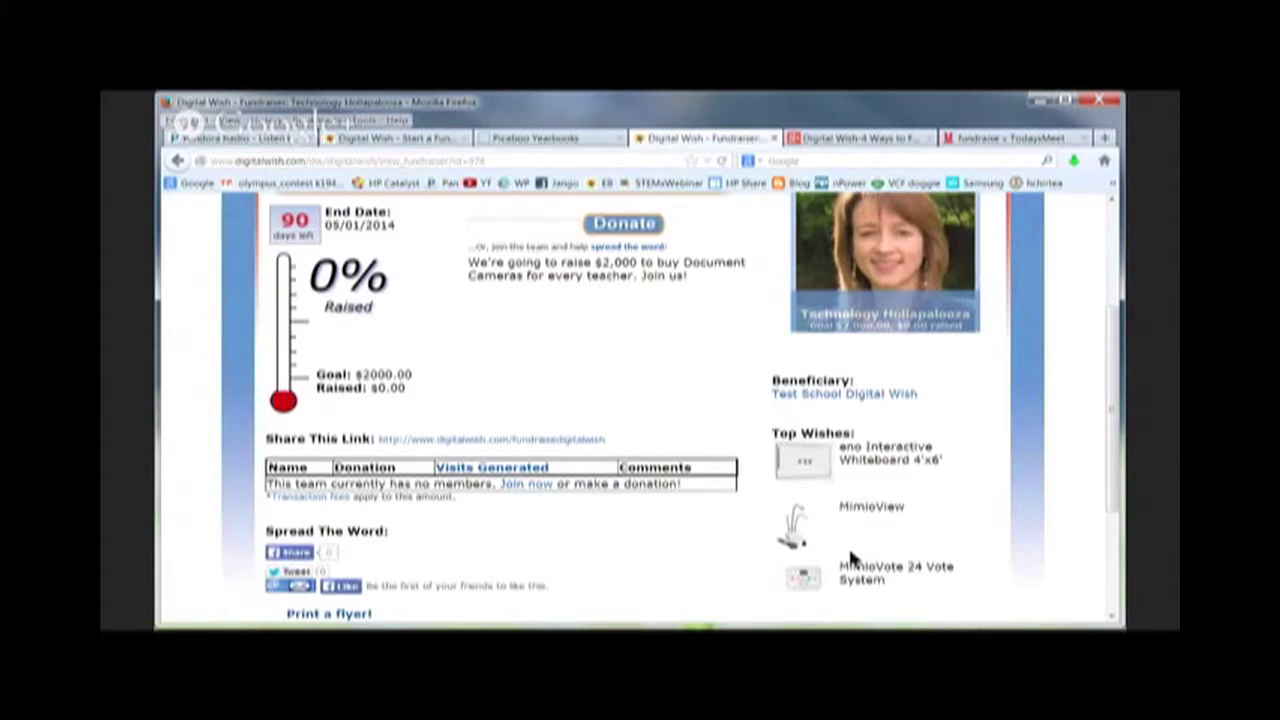
{"action": "scroll", "coordinate": [850, 537], "scroll_direction": "down", "scroll_amount": 1}
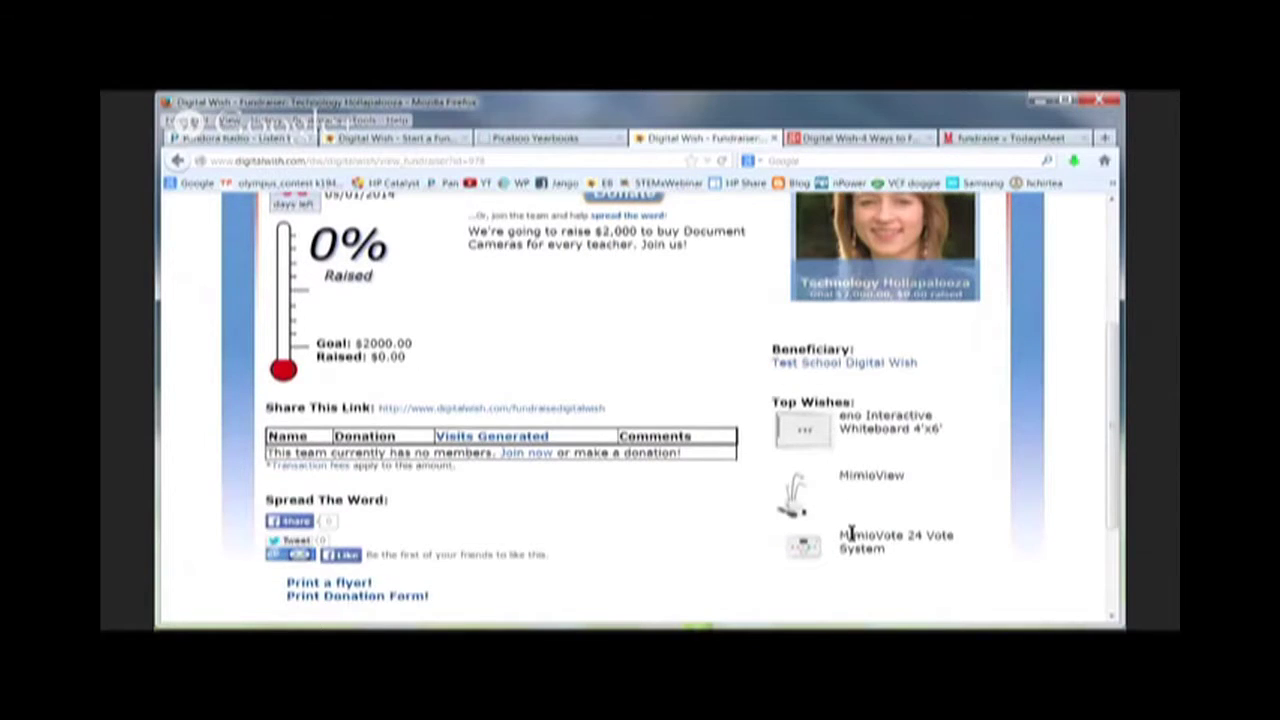
{"action": "scroll", "coordinate": [850, 533], "scroll_direction": "down", "scroll_amount": 2}
{"action": "scroll", "coordinate": [850, 533], "scroll_direction": "up", "scroll_amount": 6}
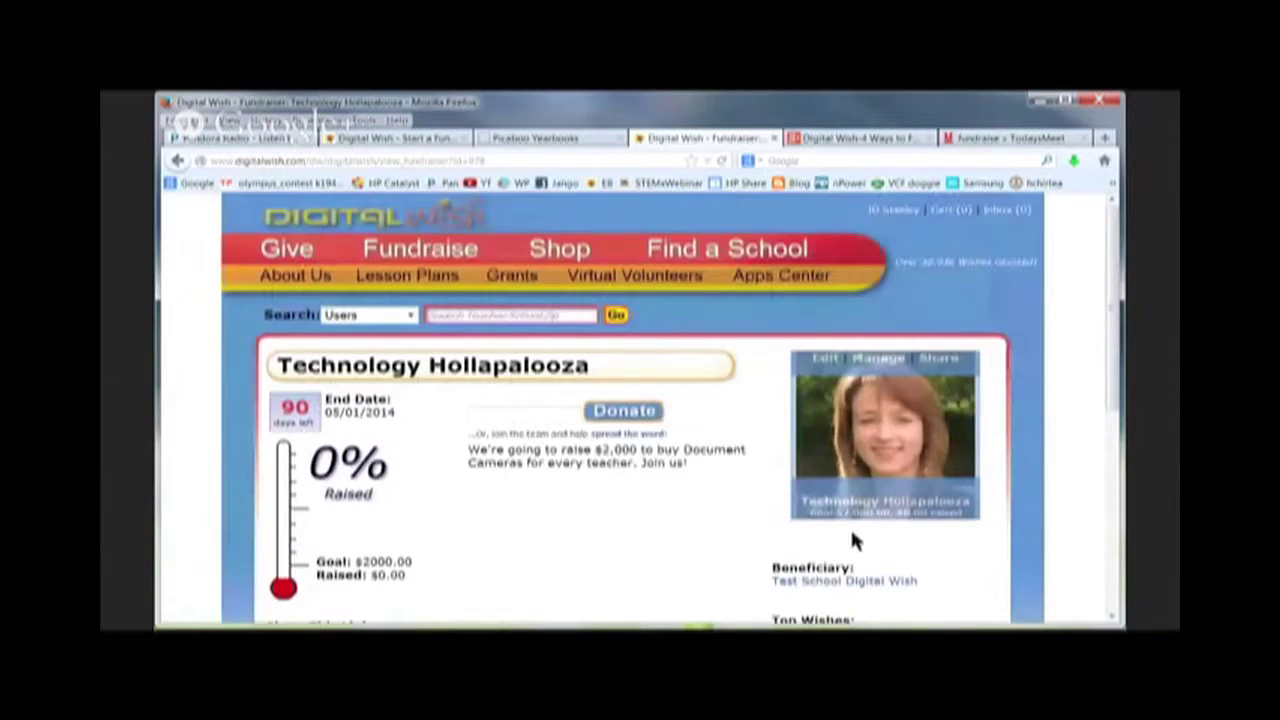
- Open the account page and look through its announcements, latest news, grant deadlines and featured teachers
{"action": "left_click", "coordinate": [901, 210]}
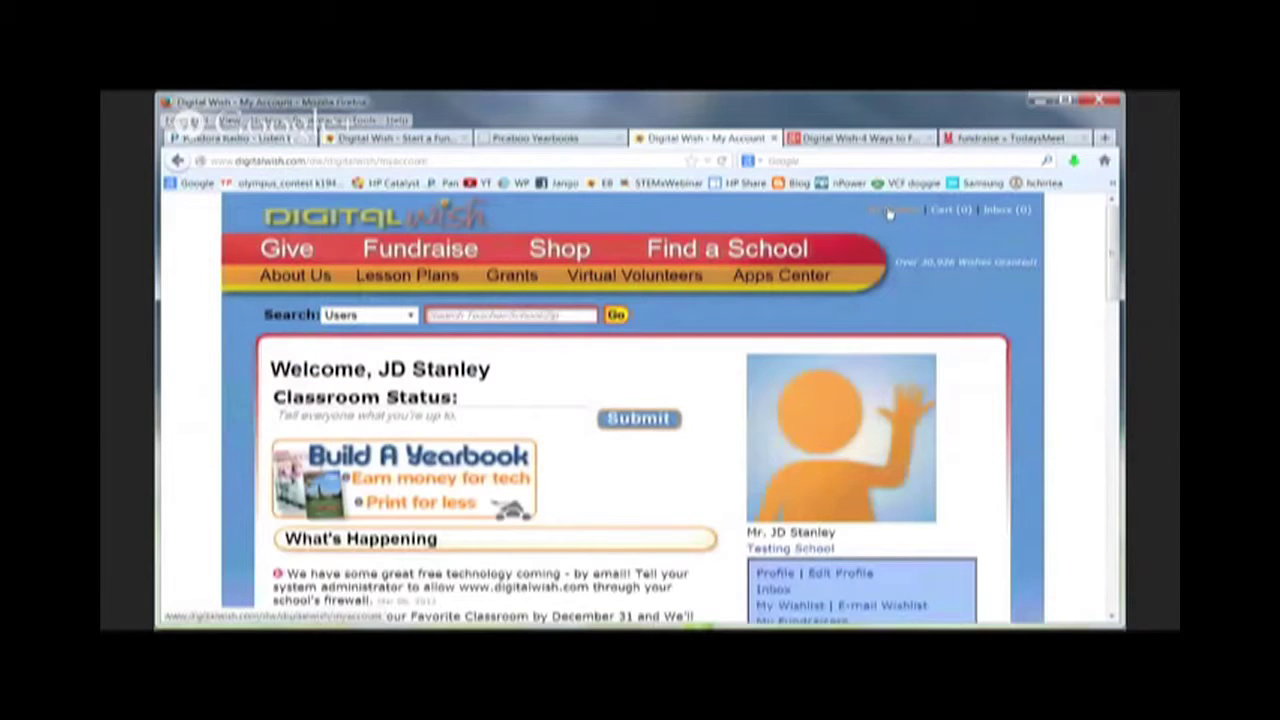
{"action": "scroll", "coordinate": [480, 520], "scroll_direction": "down", "scroll_amount": 10}
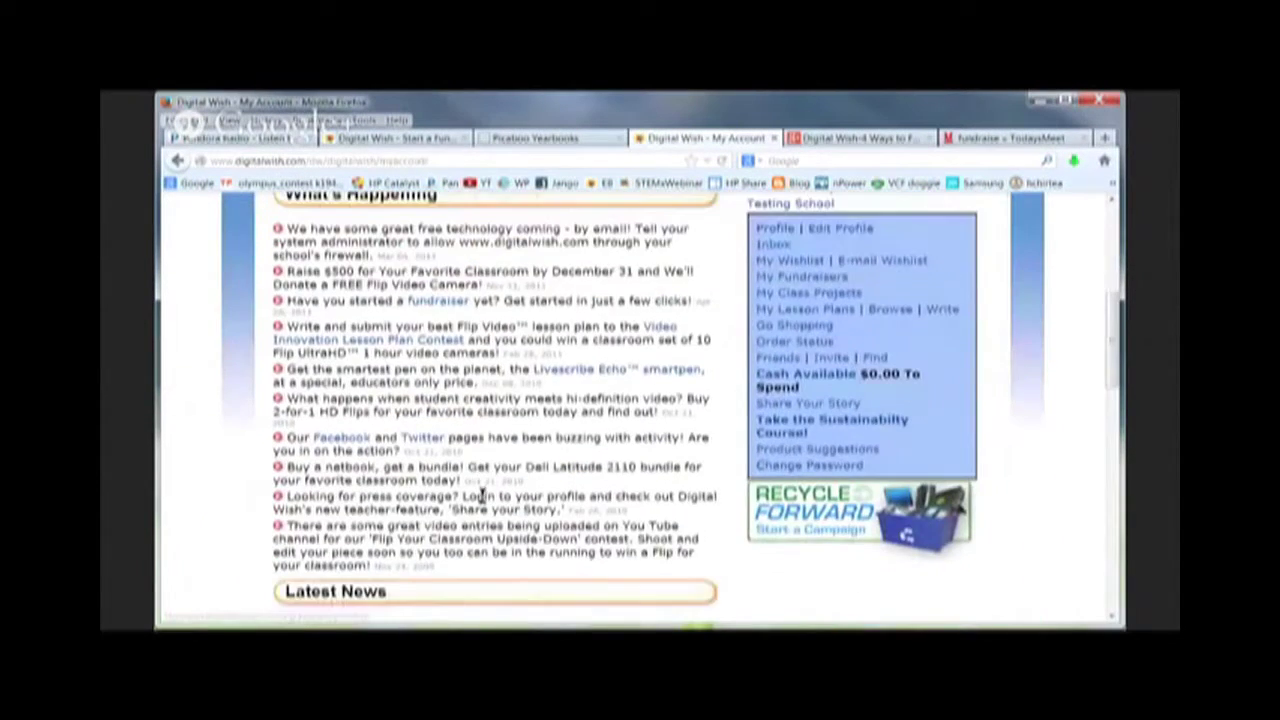
{"action": "scroll", "coordinate": [485, 500], "scroll_direction": "down", "scroll_amount": 10}
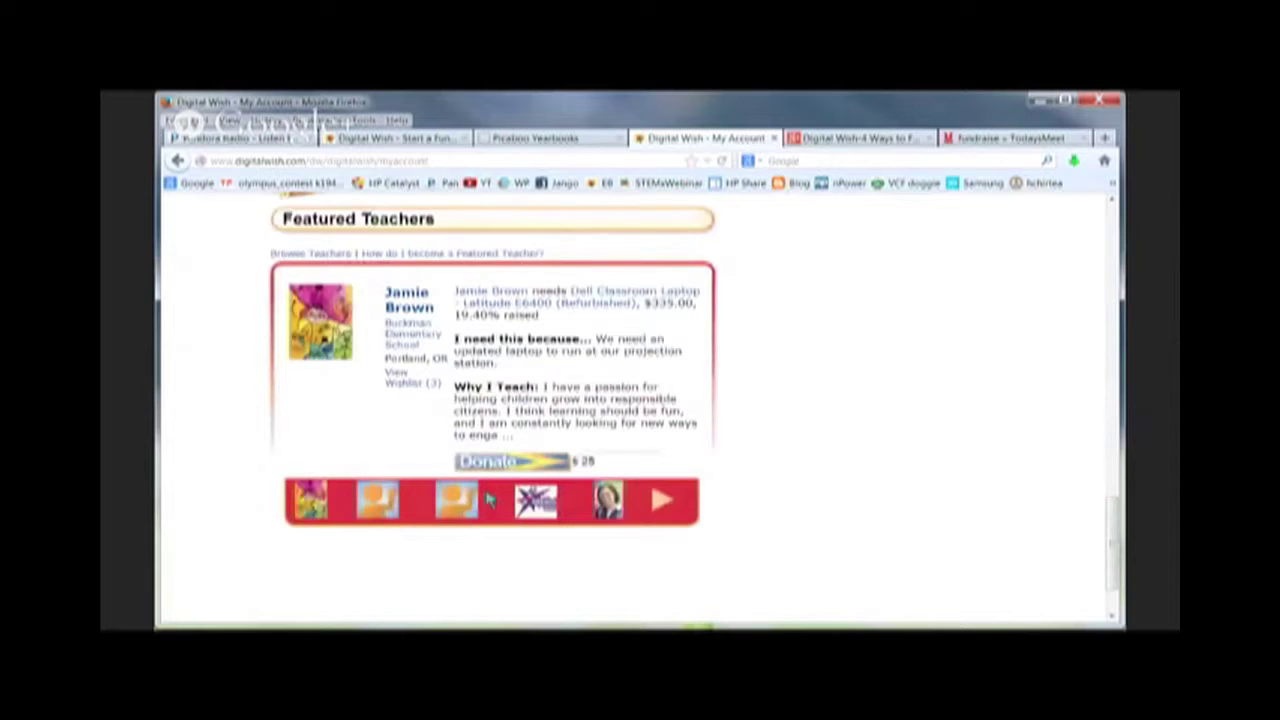
{"action": "scroll", "coordinate": [490, 500], "scroll_direction": "up", "scroll_amount": 10}
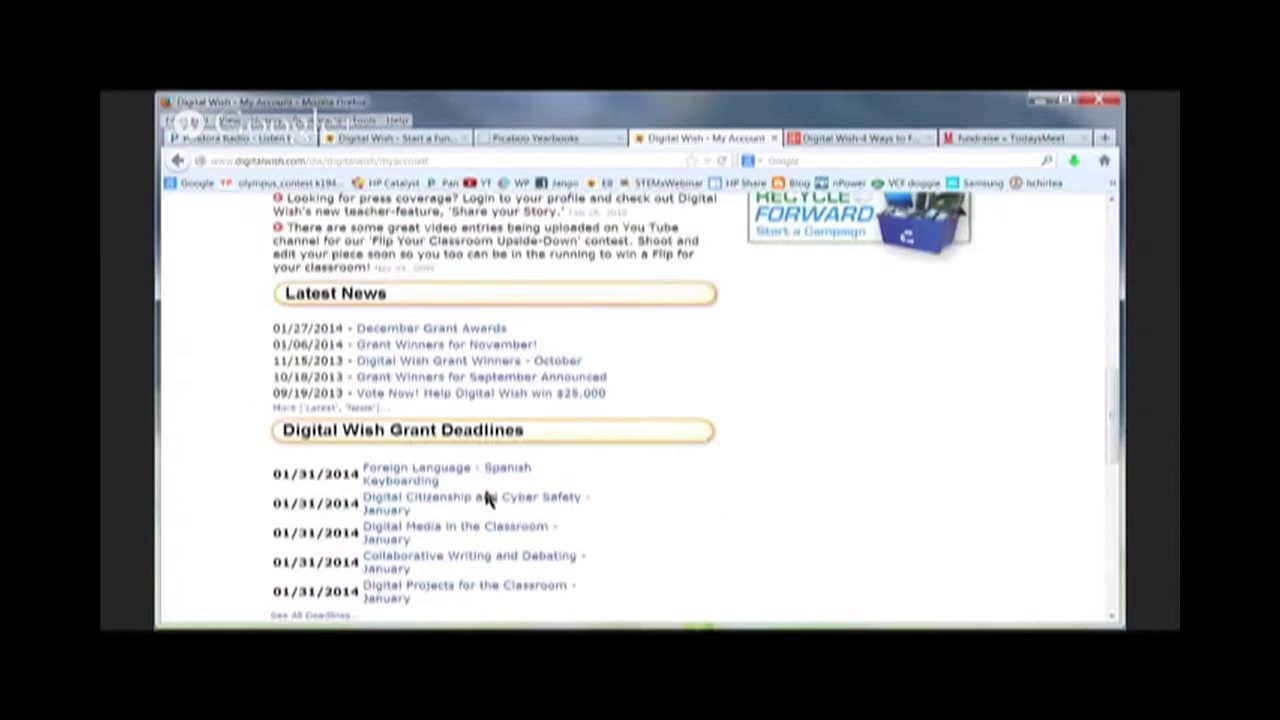
- View the teacher's profile, examine its wishlist, recent activity, lesson plans and friends sections, and return to the account page
{"action": "scroll", "coordinate": [490, 498], "scroll_direction": "up", "scroll_amount": 2}
{"action": "left_click", "coordinate": [774, 449]}
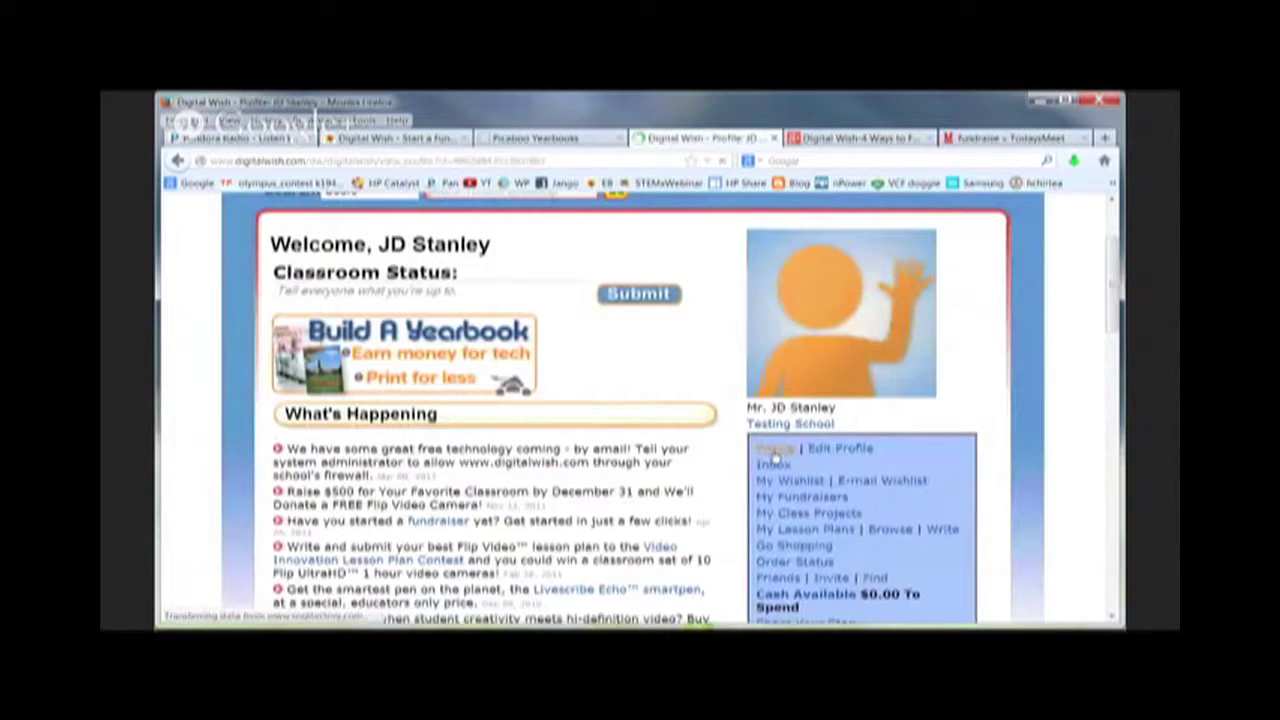
{"action": "scroll", "coordinate": [778, 457], "scroll_direction": "down", "scroll_amount": 1}
{"action": "scroll", "coordinate": [778, 457], "scroll_direction": "down", "scroll_amount": 2}
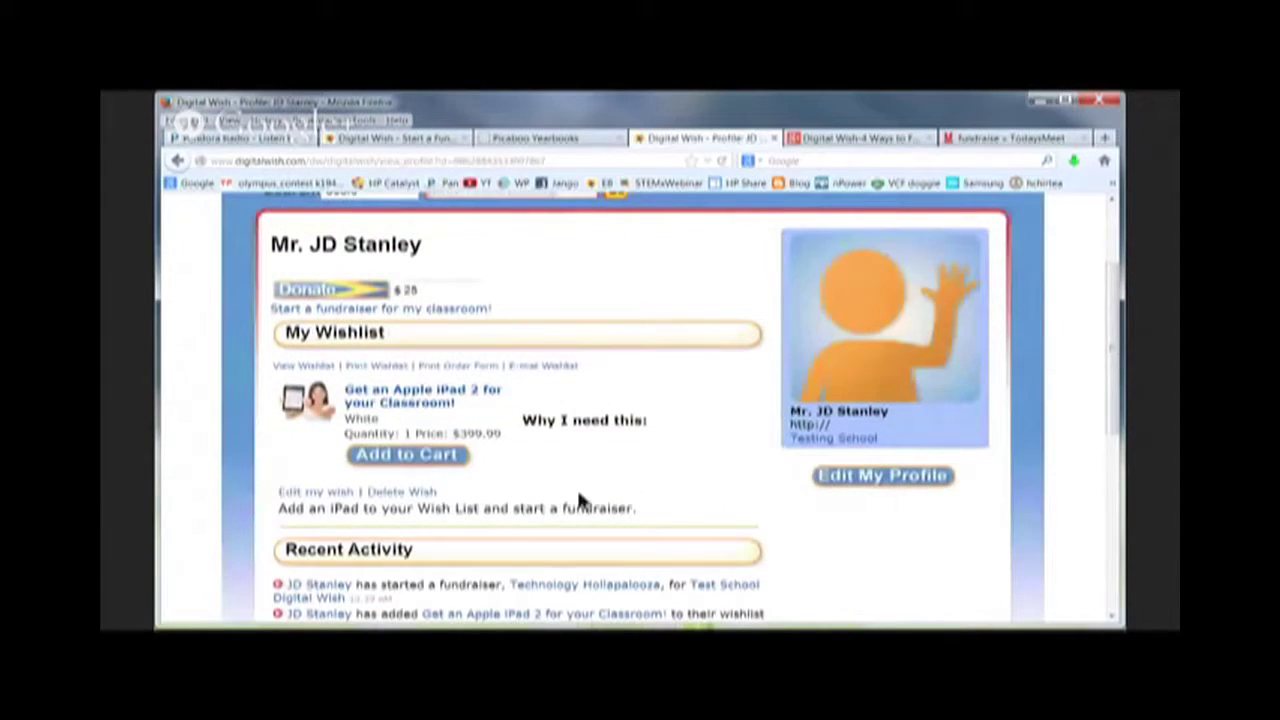
{"action": "scroll", "coordinate": [505, 472], "scroll_direction": "down", "scroll_amount": 3}
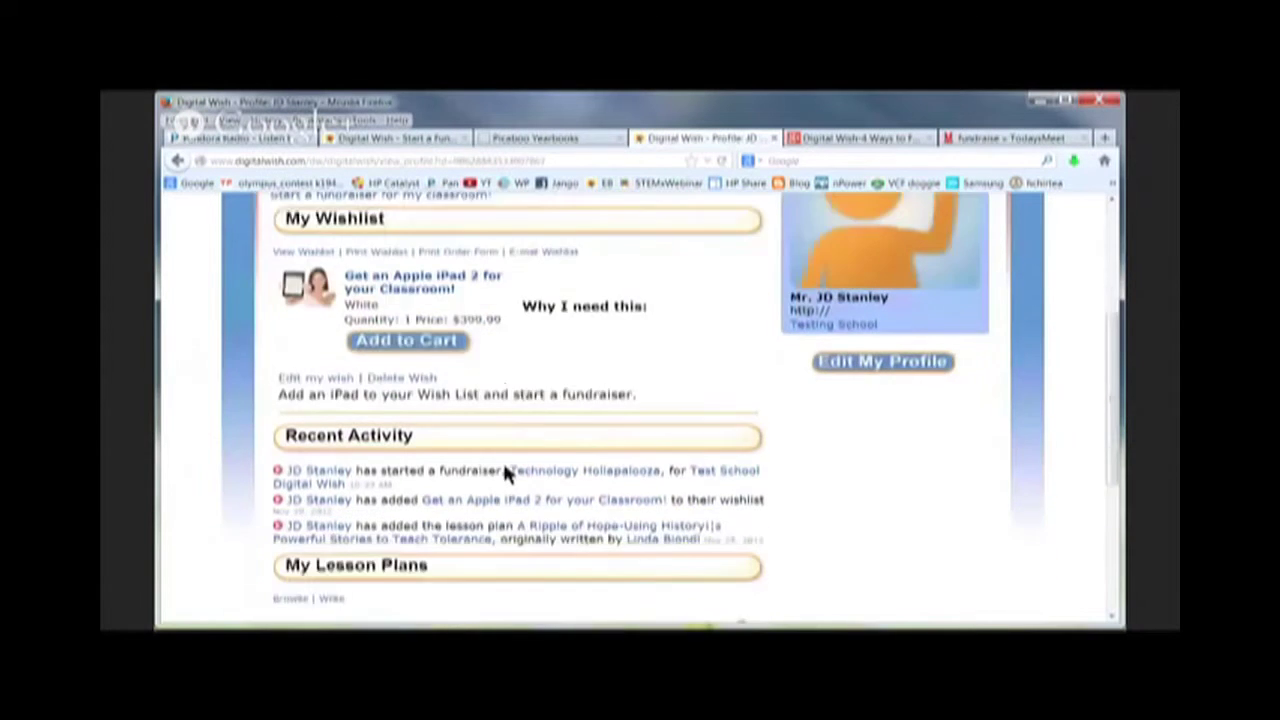
{"action": "scroll", "coordinate": [505, 472], "scroll_direction": "down", "scroll_amount": 2}
{"action": "scroll", "coordinate": [505, 472], "scroll_direction": "down", "scroll_amount": 3}
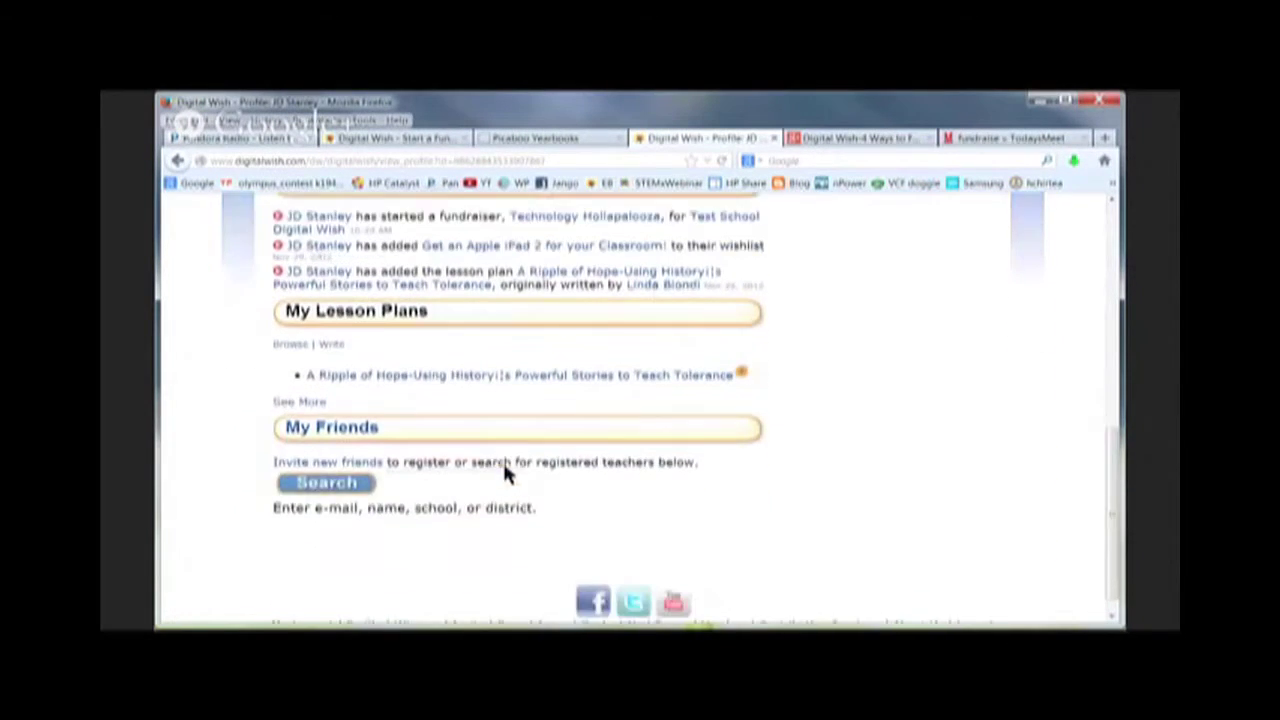
{"action": "scroll", "coordinate": [504, 467], "scroll_direction": "up", "scroll_amount": 7}
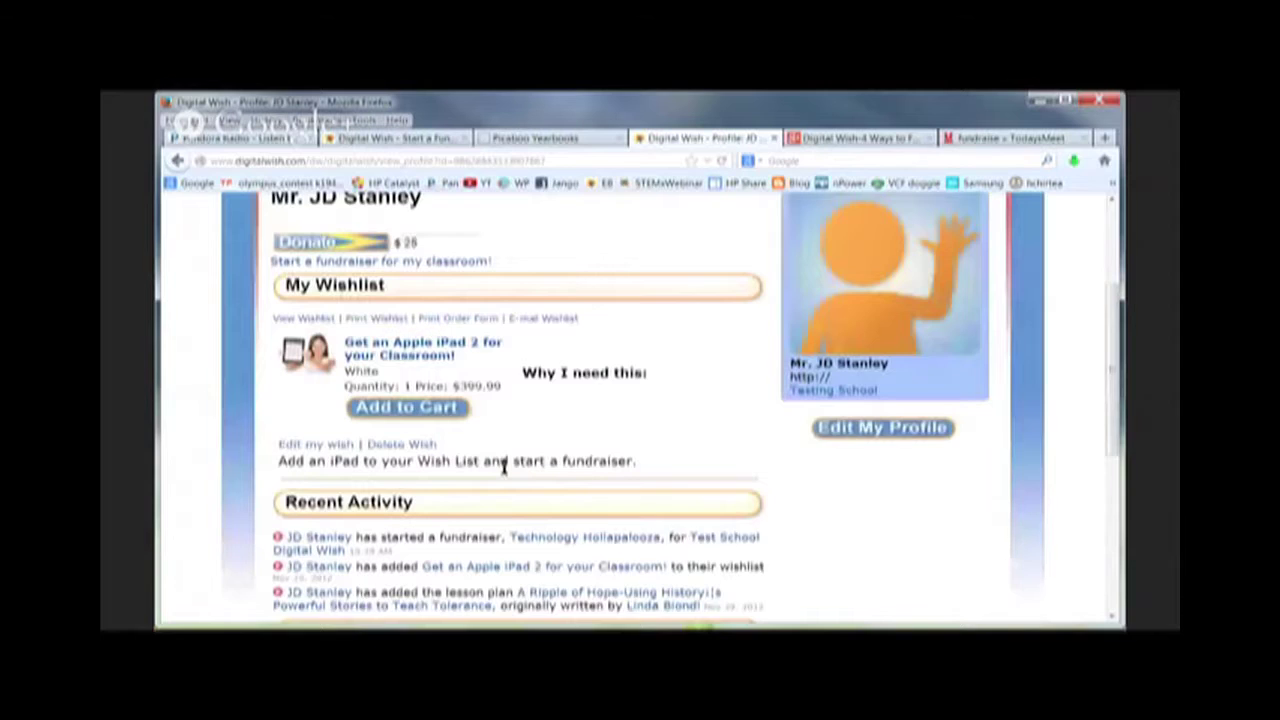
{"action": "scroll", "coordinate": [504, 466], "scroll_direction": "up", "scroll_amount": 1}
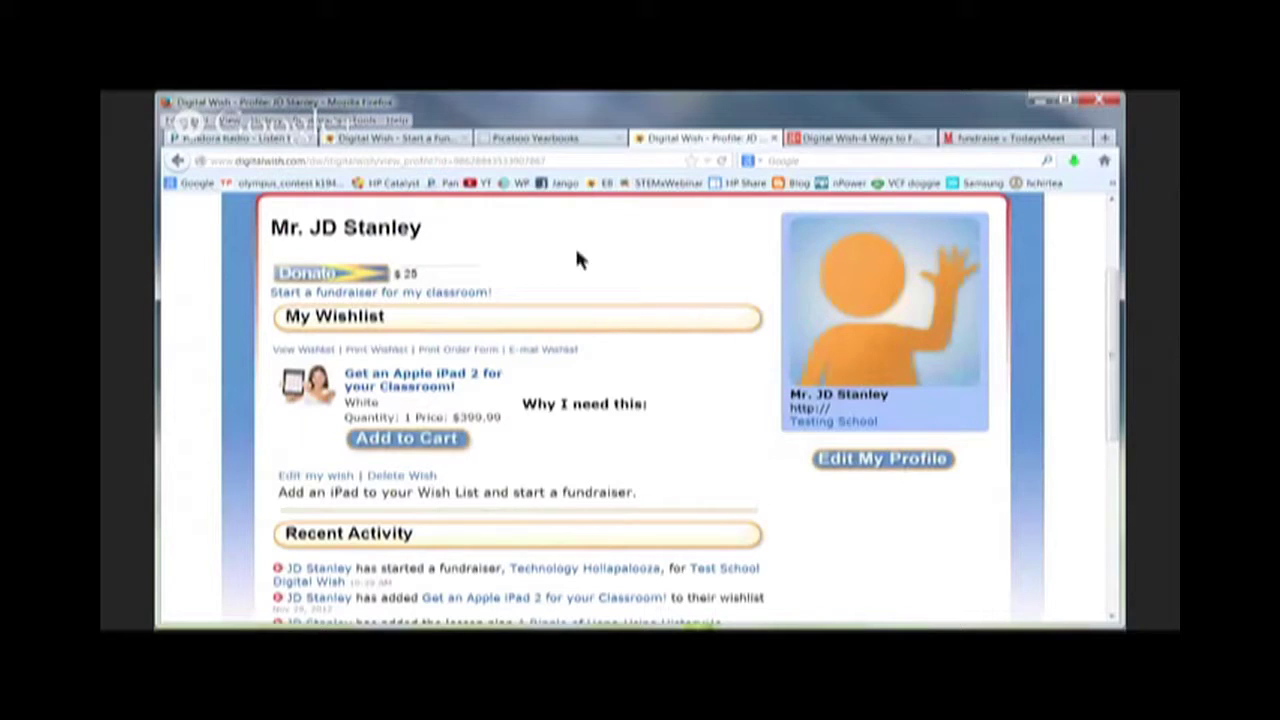
{"action": "left_click", "coordinate": [178, 162]}
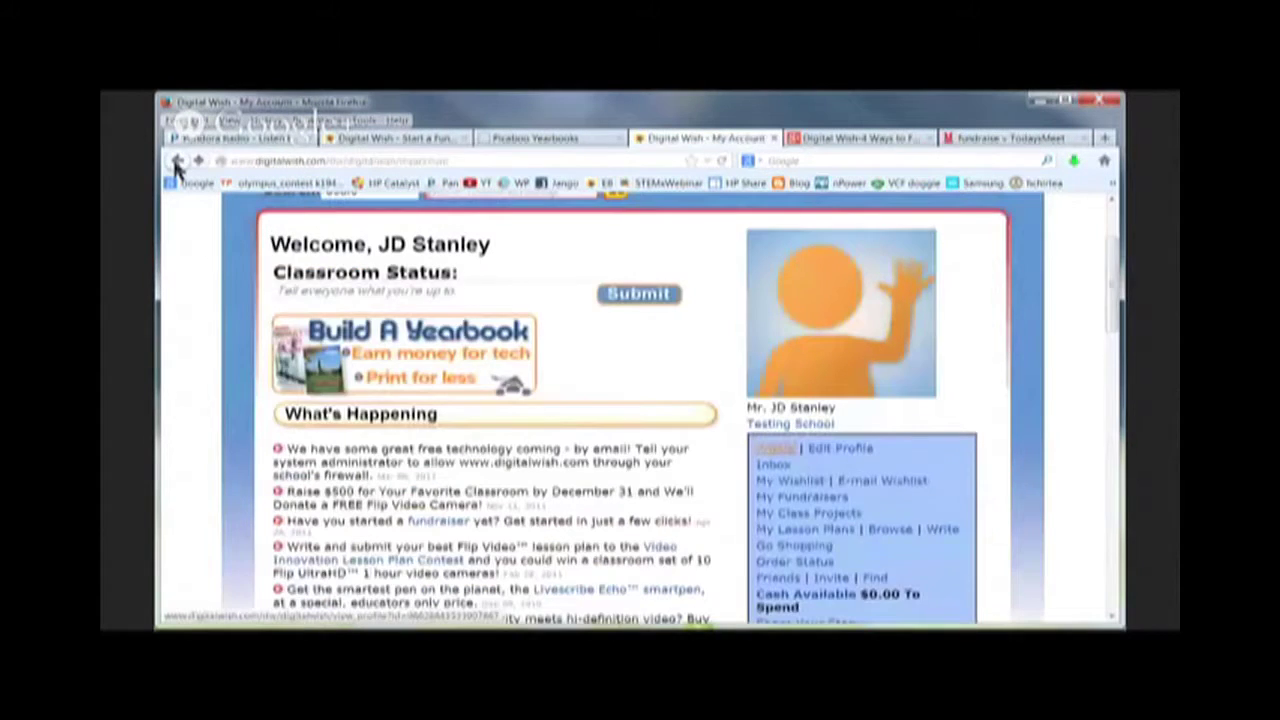
- Open the Technology Fundraisers page and look over the started fundraisers, the fundraiser search and the other fundraising options
{"action": "scroll", "coordinate": [632, 278], "scroll_direction": "up", "scroll_amount": 3}
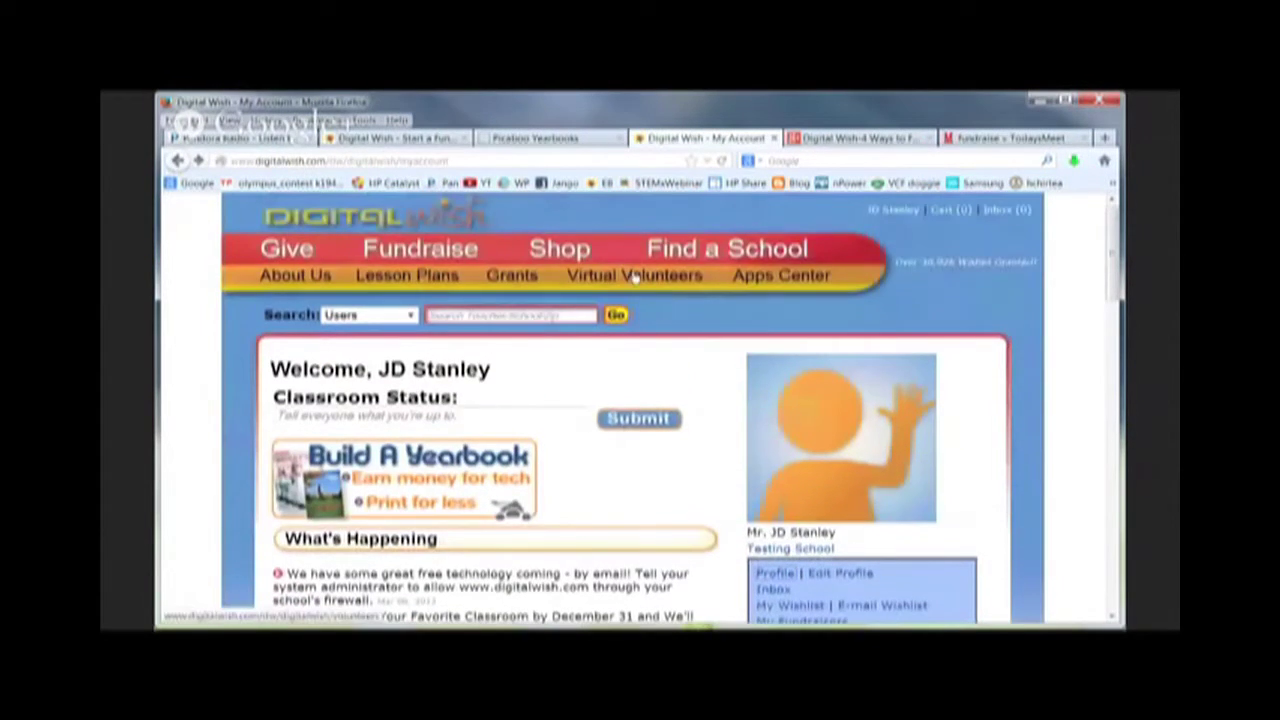
{"action": "left_click", "coordinate": [456, 257]}
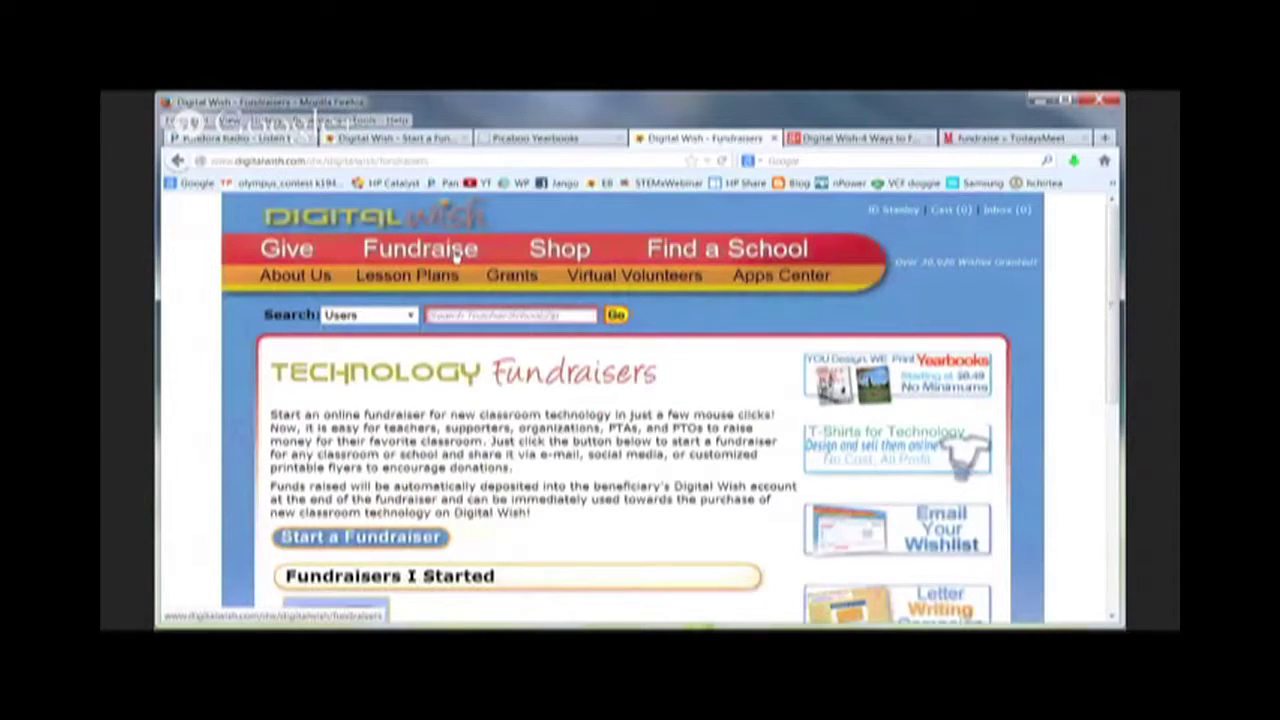
{"action": "scroll", "coordinate": [752, 445], "scroll_direction": "down", "scroll_amount": 2}
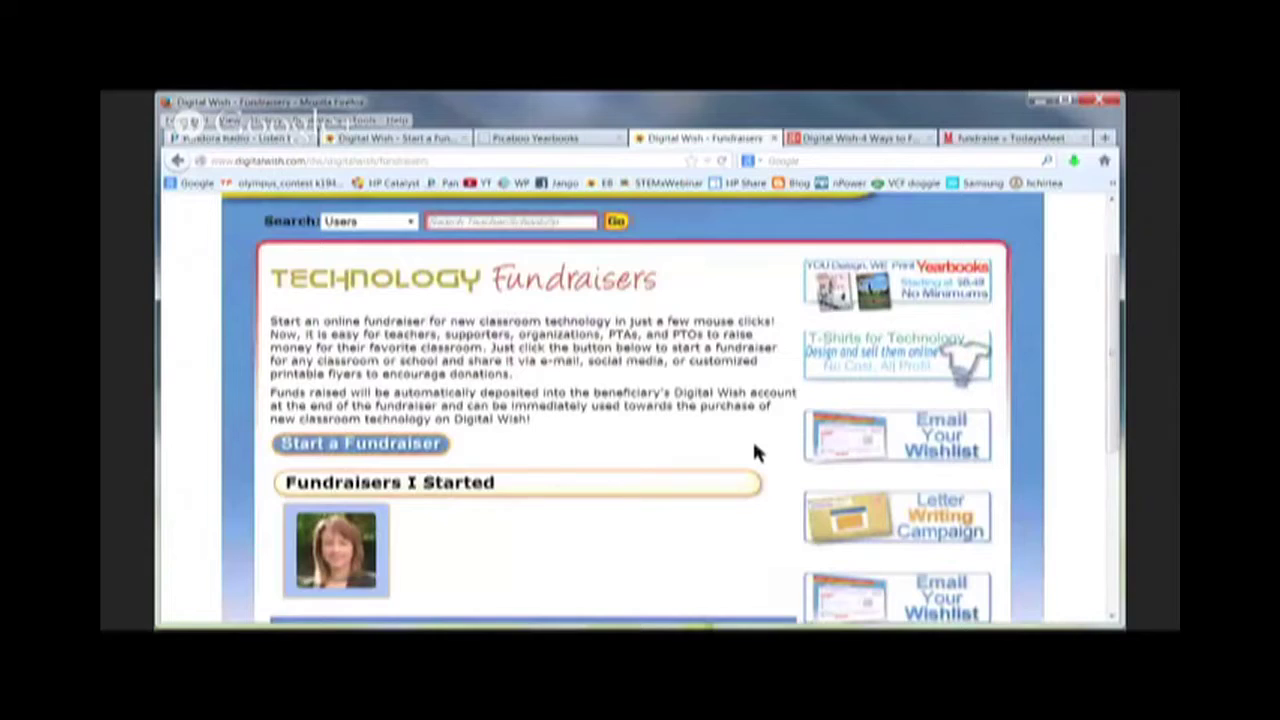
{"action": "scroll", "coordinate": [754, 452], "scroll_direction": "down", "scroll_amount": 1}
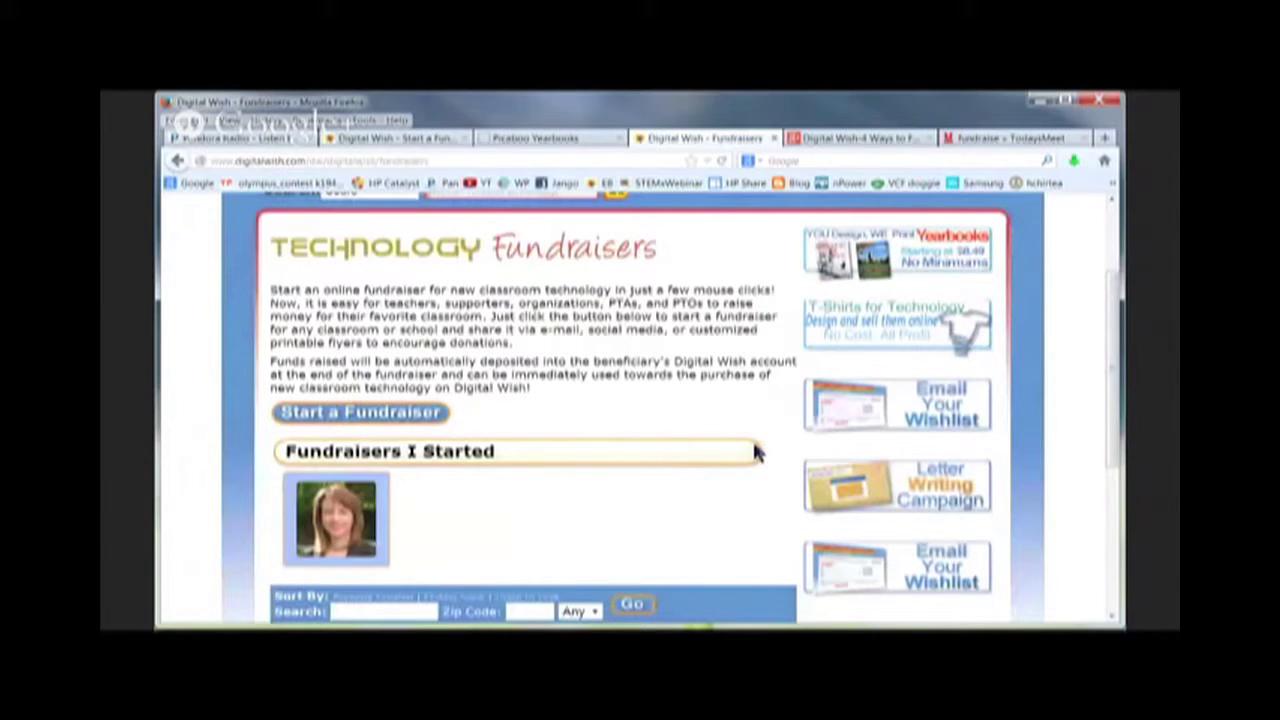
{"action": "scroll", "coordinate": [773, 420], "scroll_direction": "down", "scroll_amount": 2}
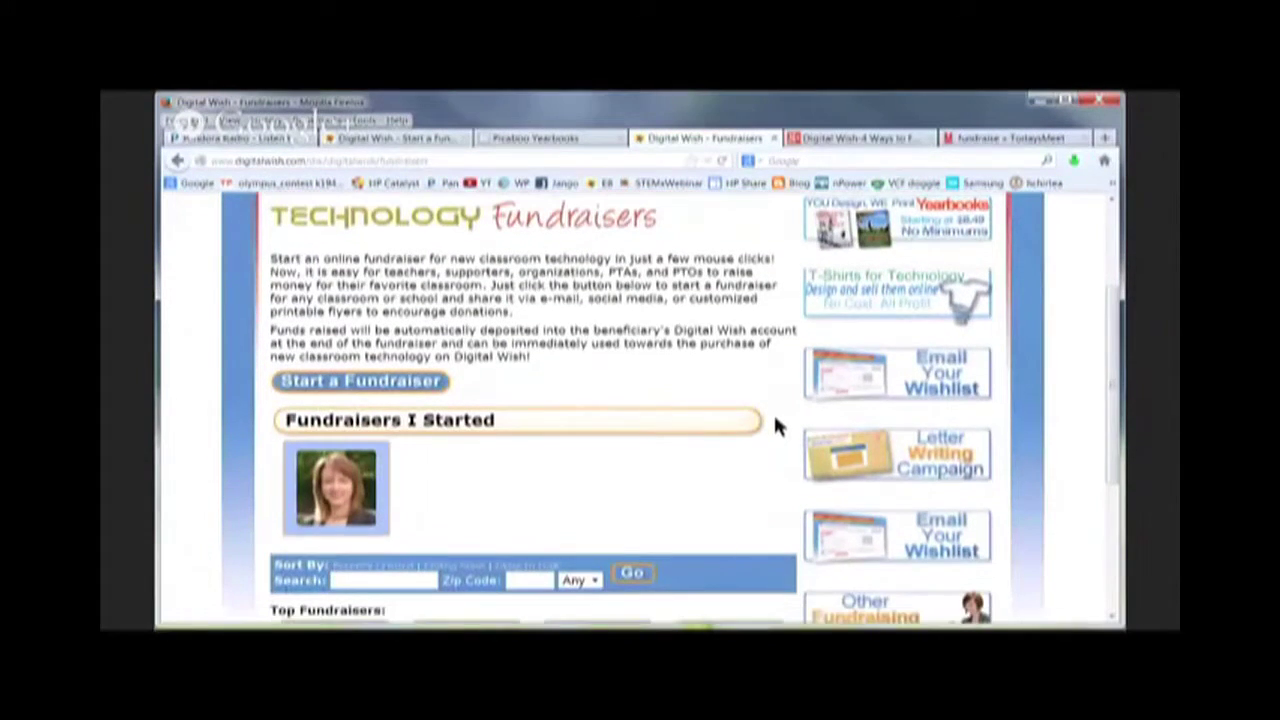
- Look over the Technology Fundraisers page and open the Letter Writing Campaign page to view its list of steps
{"action": "scroll", "coordinate": [773, 420], "scroll_direction": "down", "scroll_amount": 1}
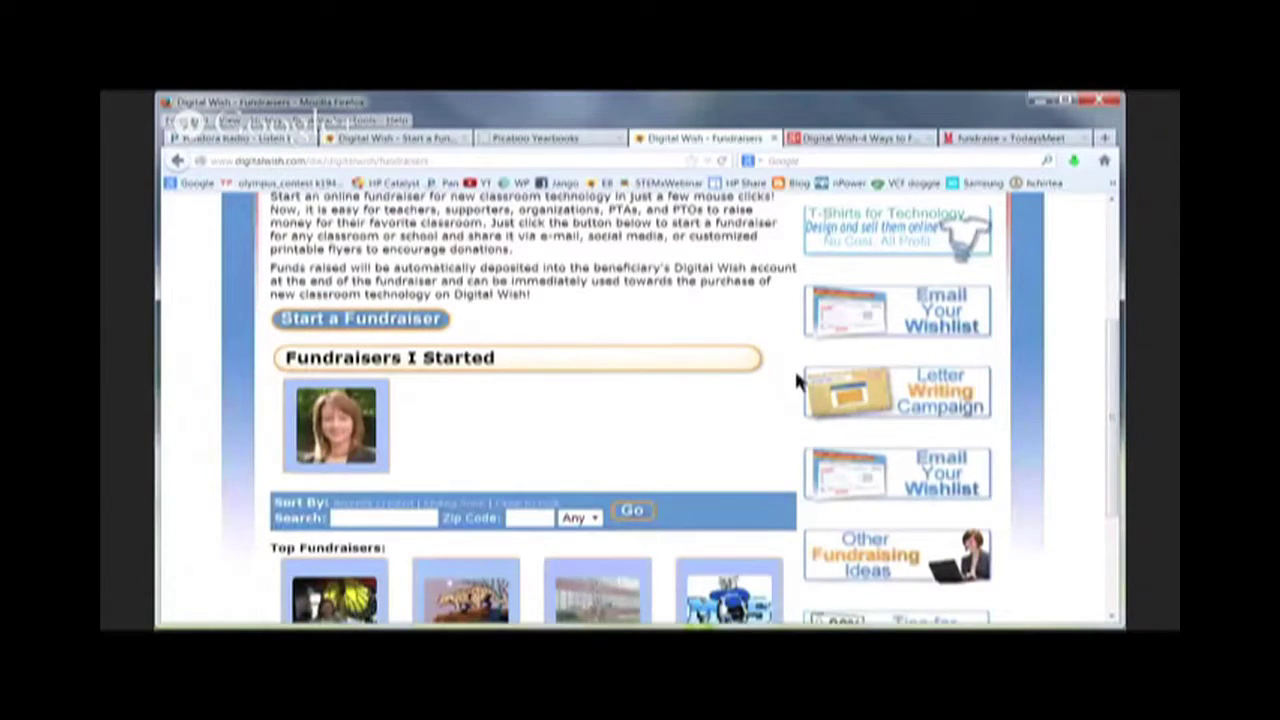
{"action": "scroll", "coordinate": [794, 368], "scroll_direction": "up", "scroll_amount": 7}
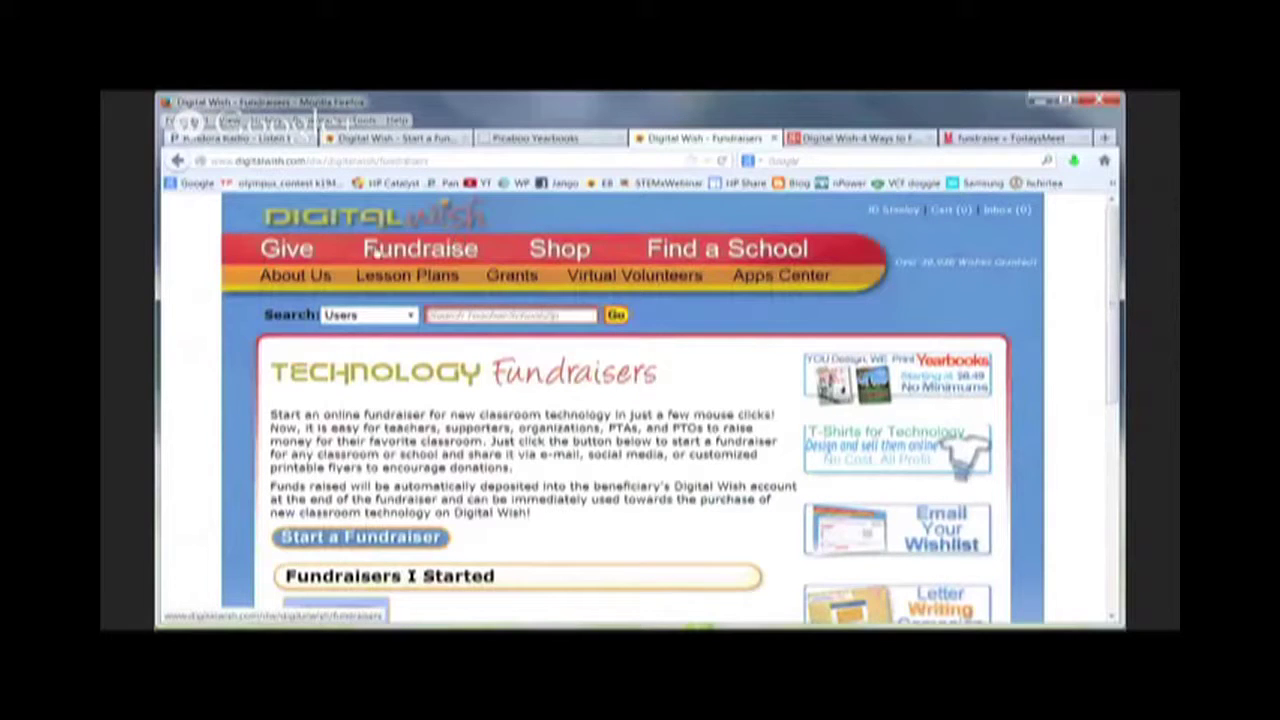
{"action": "scroll", "coordinate": [538, 420], "scroll_direction": "down", "scroll_amount": 5}
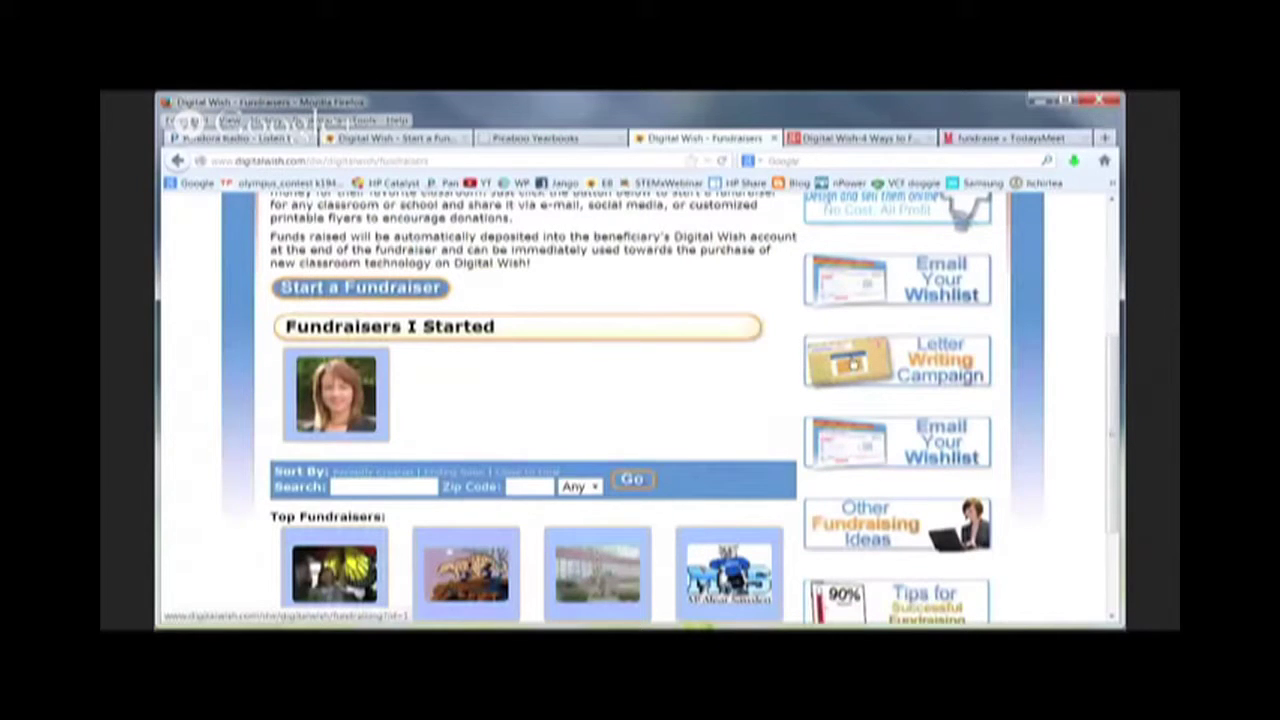
{"action": "left_click", "coordinate": [880, 368]}
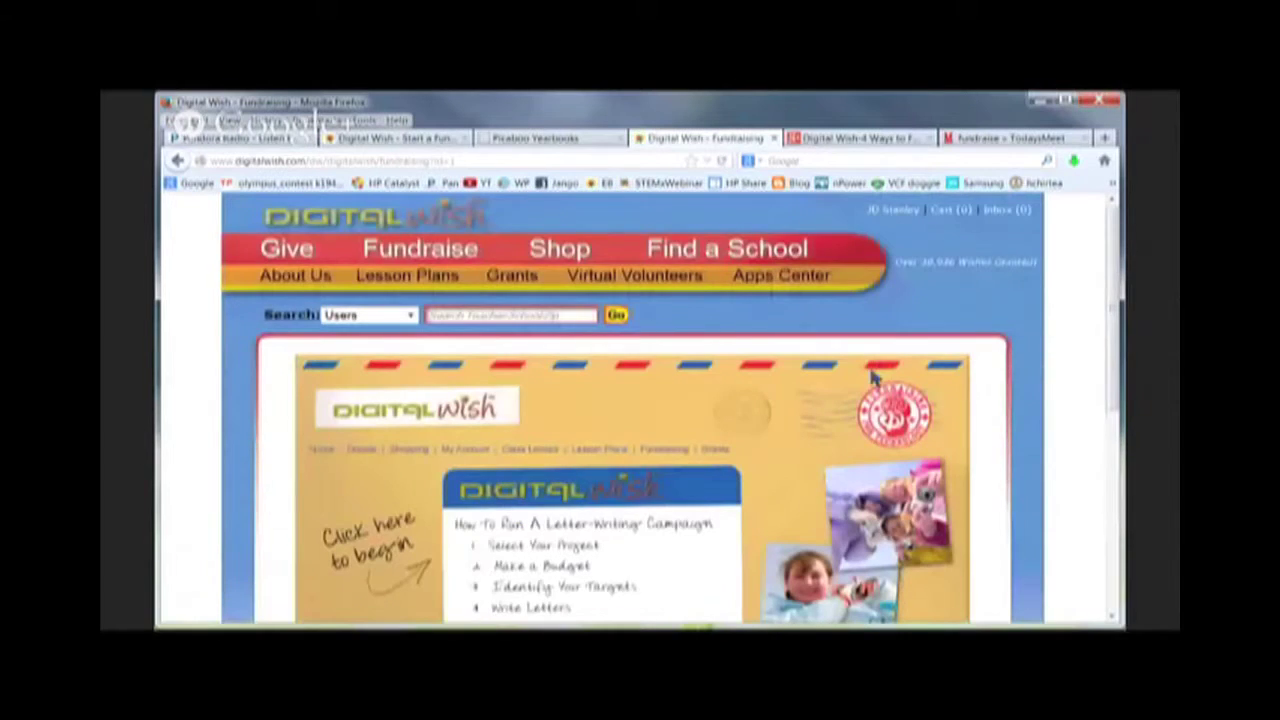
{"action": "scroll", "coordinate": [770, 420], "scroll_direction": "down", "scroll_amount": 1}
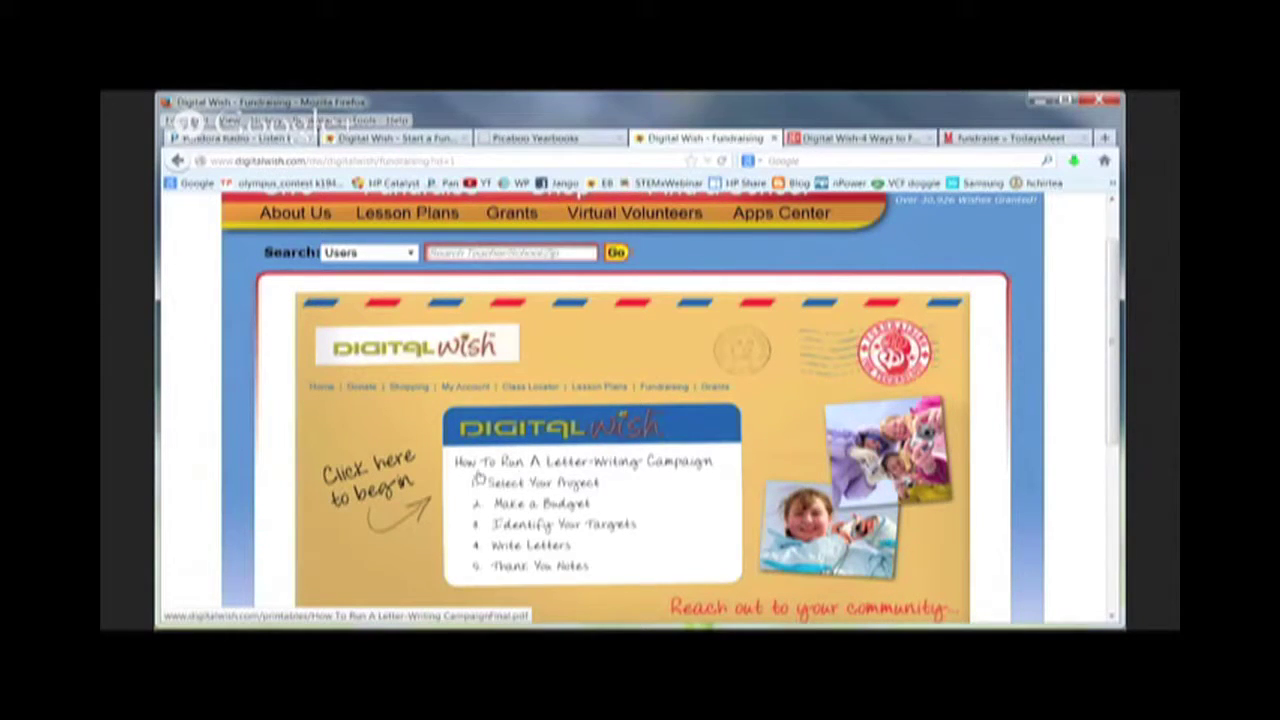
- Open the How To Run A Letter-Writing Campaign guide and page through its introduction, project ideas, budget and campaign targets pages
{"action": "left_click", "coordinate": [643, 463]}
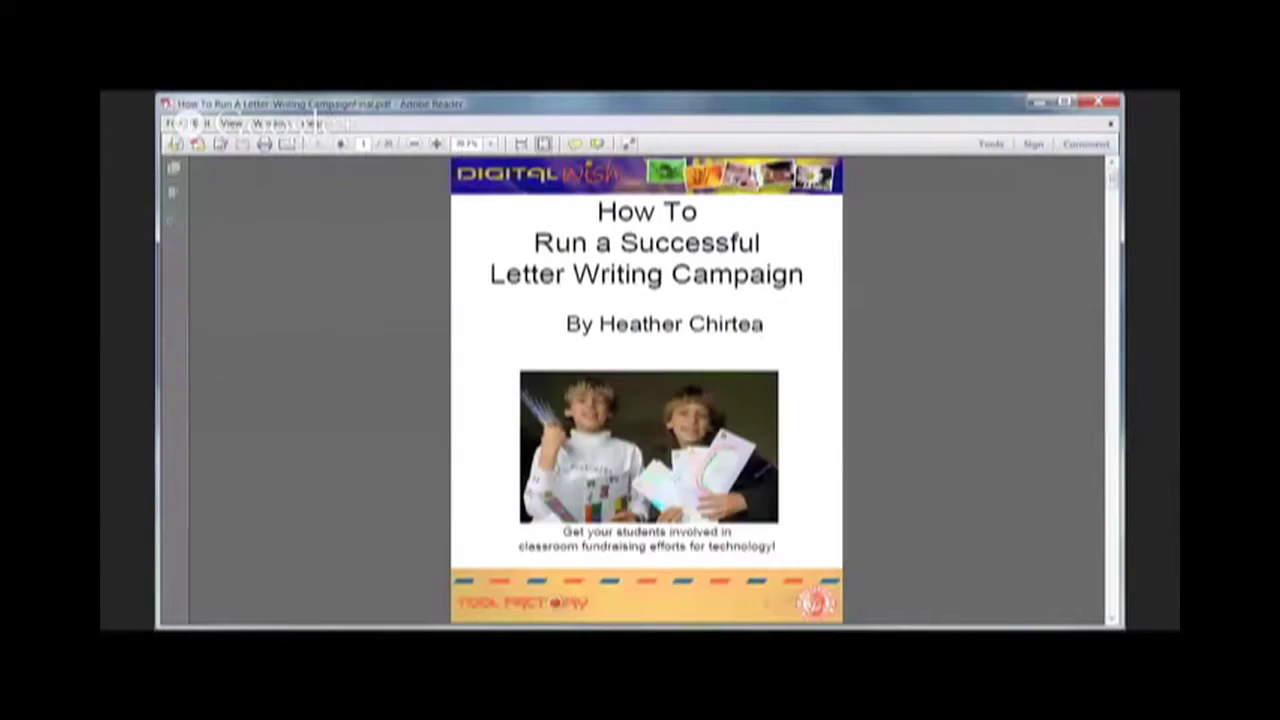
{"action": "left_click", "coordinate": [1113, 560]}
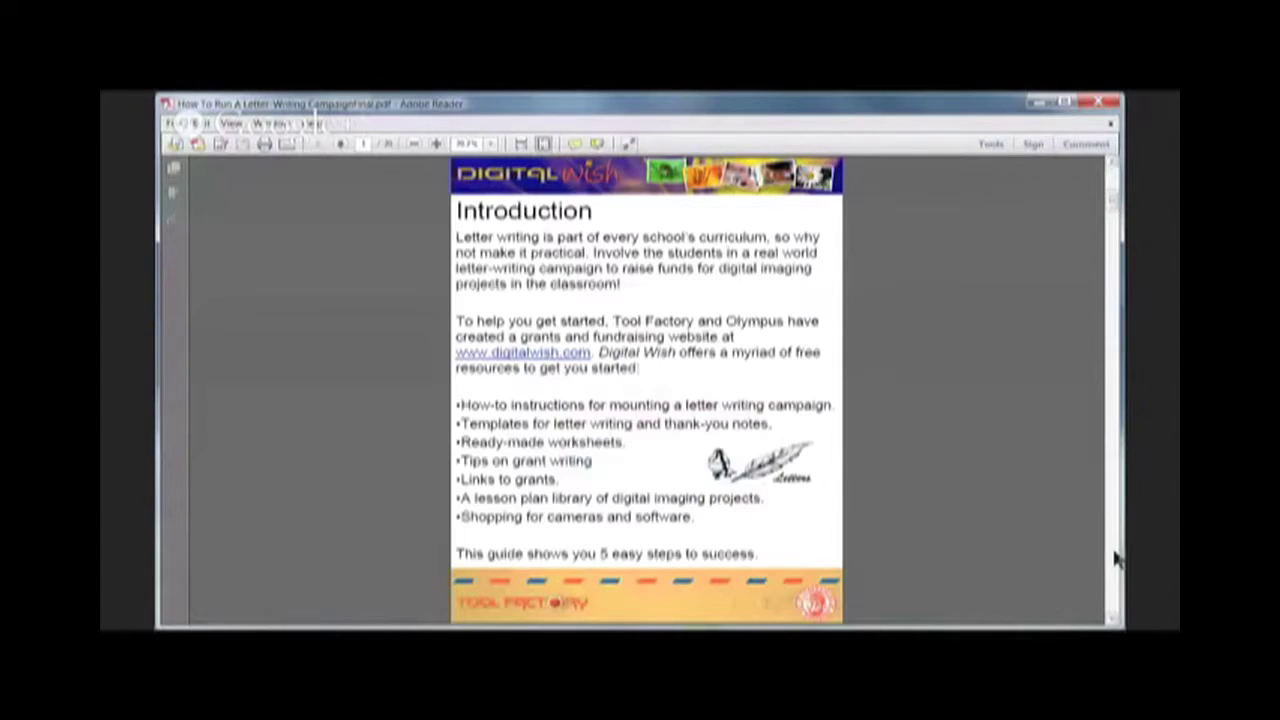
{"action": "left_click", "coordinate": [1113, 560]}
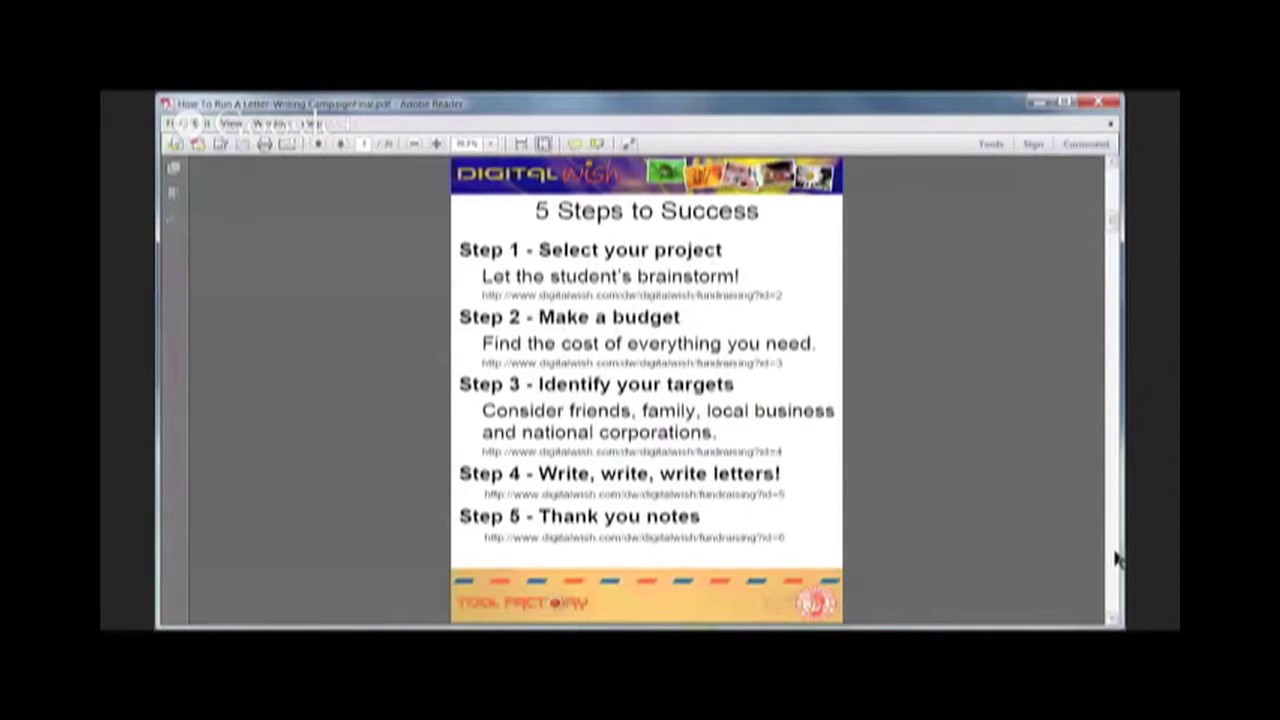
{"action": "left_click", "coordinate": [1116, 559]}
{"action": "left_click", "coordinate": [1116, 559]}
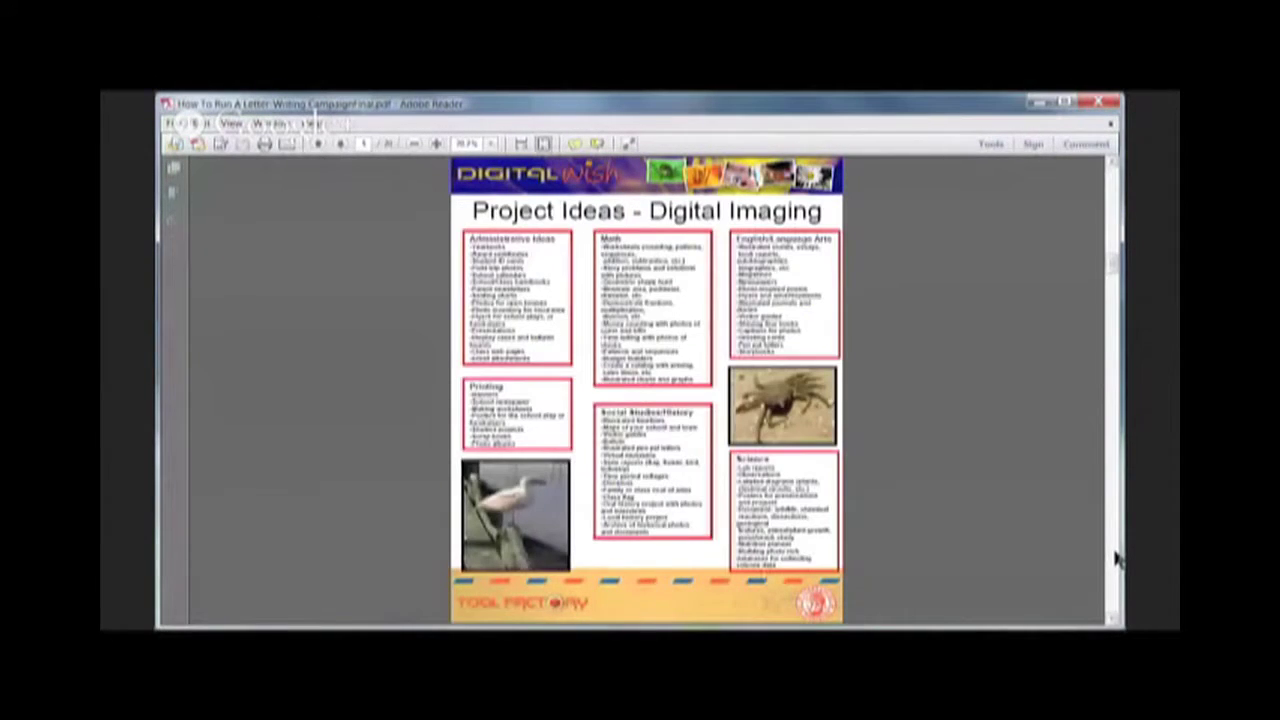
{"action": "left_click", "coordinate": [1116, 559]}
{"action": "left_click", "coordinate": [1116, 559]}
{"action": "left_click", "coordinate": [1116, 559]}
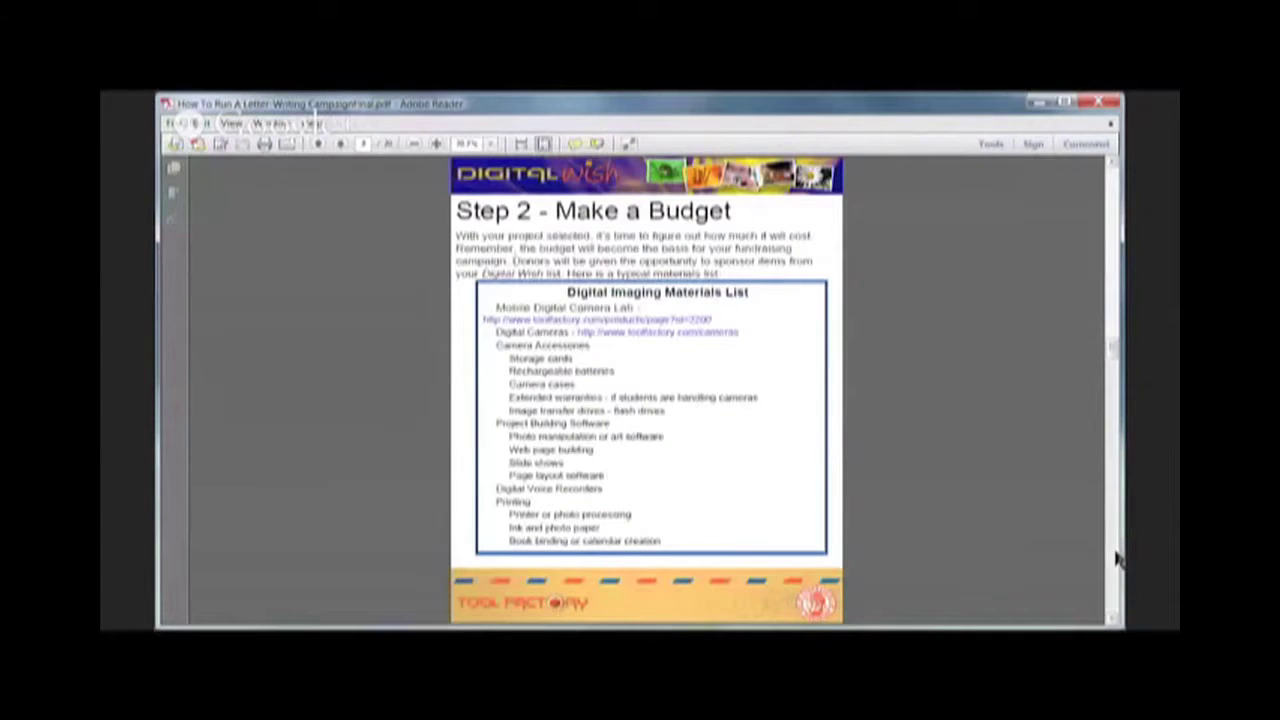
{"action": "left_click", "coordinate": [1116, 559]}
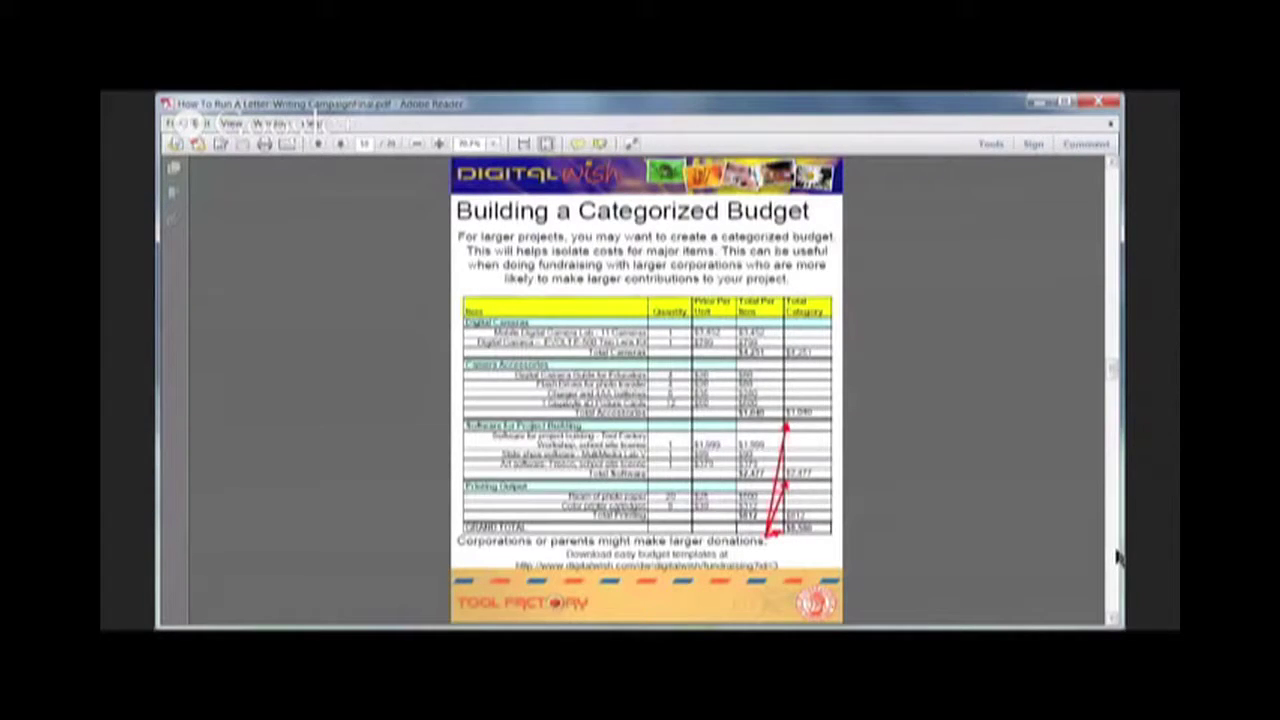
{"action": "left_click", "coordinate": [1116, 559]}
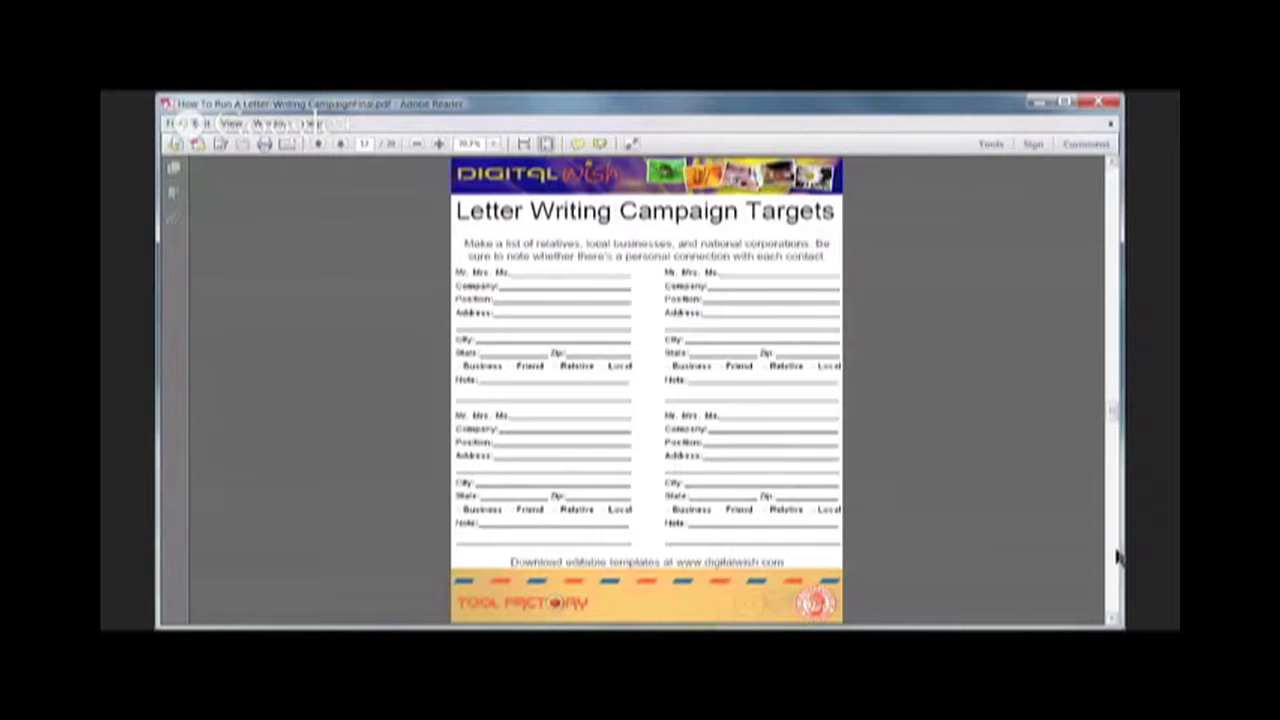
- Read the guide's letter planning, elementary and corporate example, and envelope contents pages, and close the guide
{"action": "left_click", "coordinate": [1113, 558]}
{"action": "left_click", "coordinate": [1113, 558]}
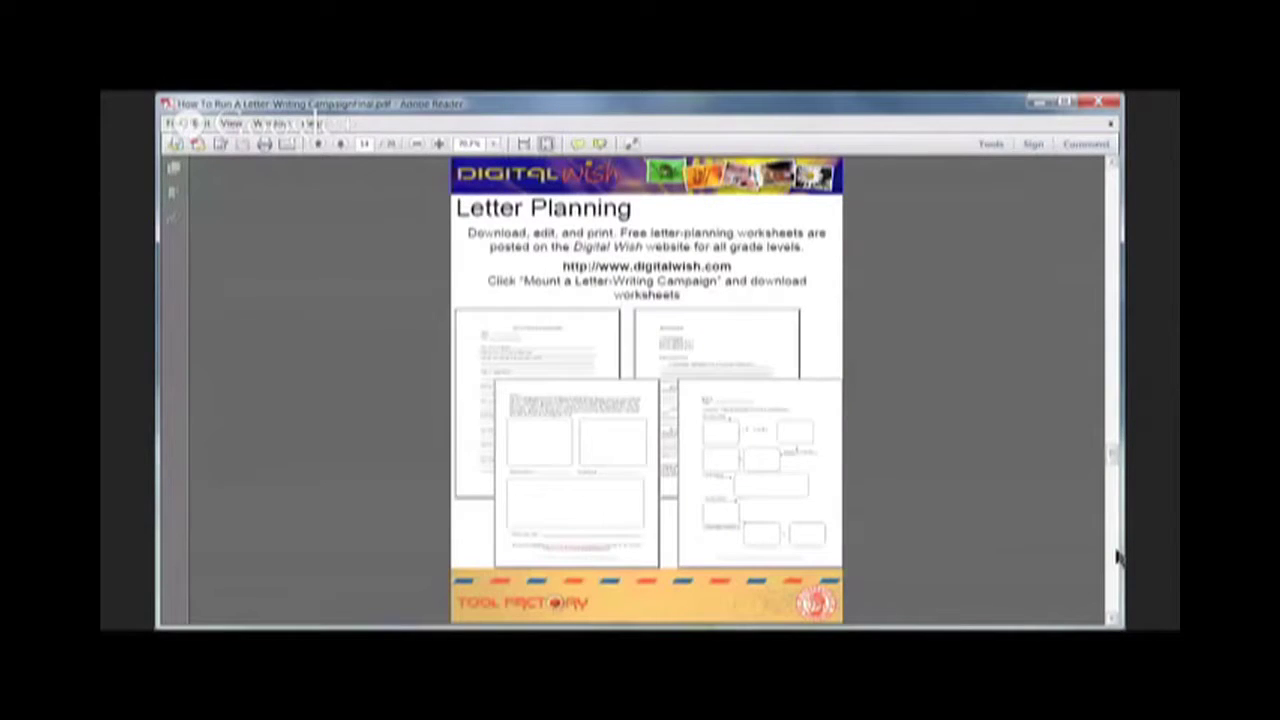
{"action": "left_click", "coordinate": [1113, 558]}
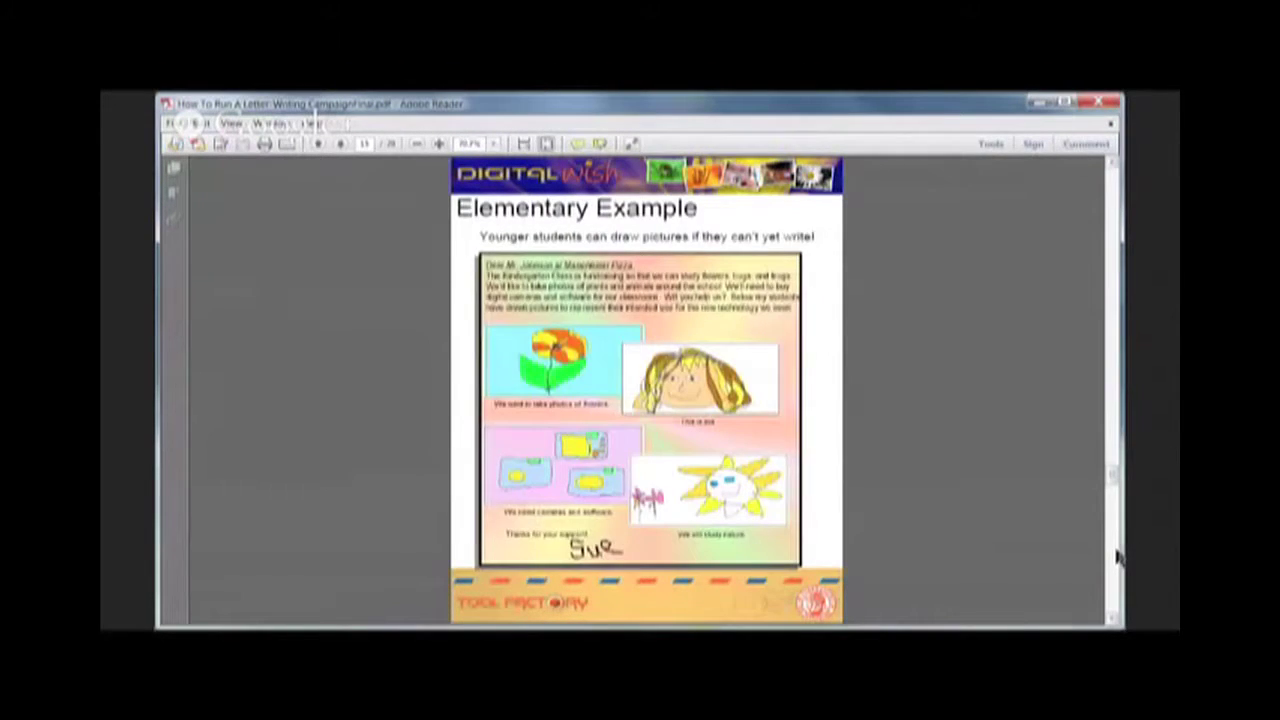
{"action": "left_click", "coordinate": [1113, 558]}
{"action": "left_click", "coordinate": [1113, 558]}
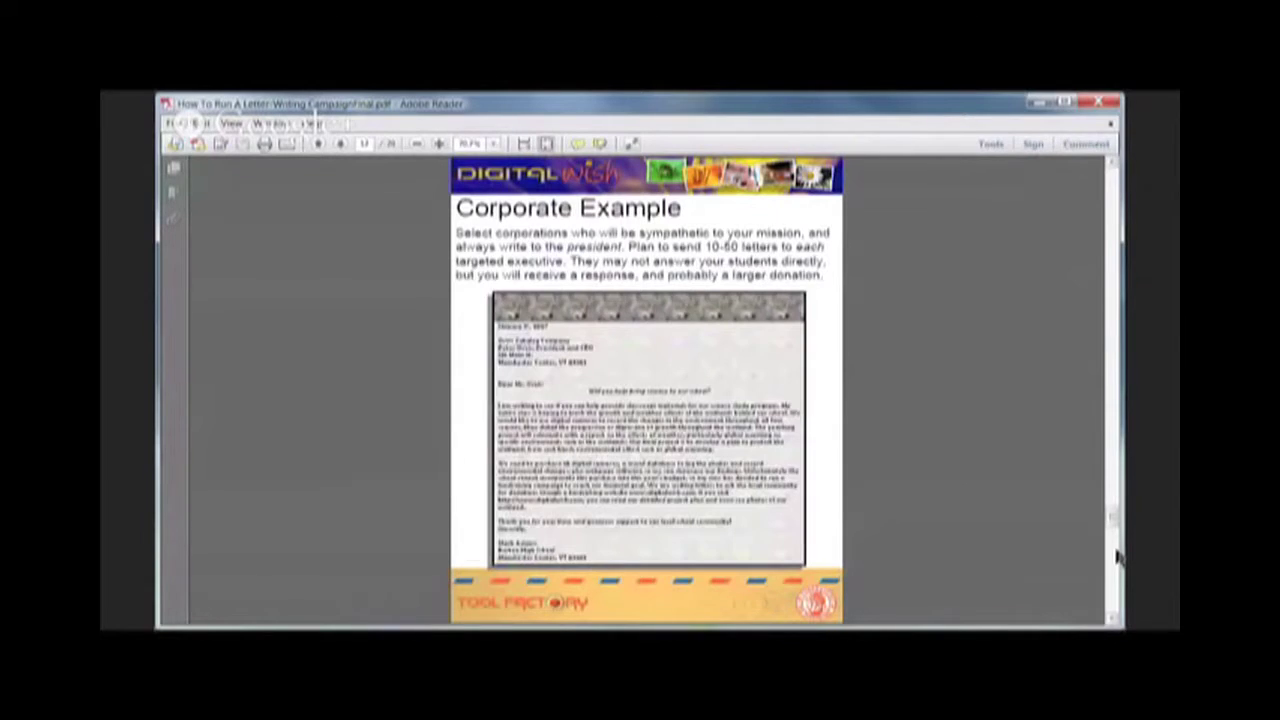
{"action": "left_click", "coordinate": [1115, 558]}
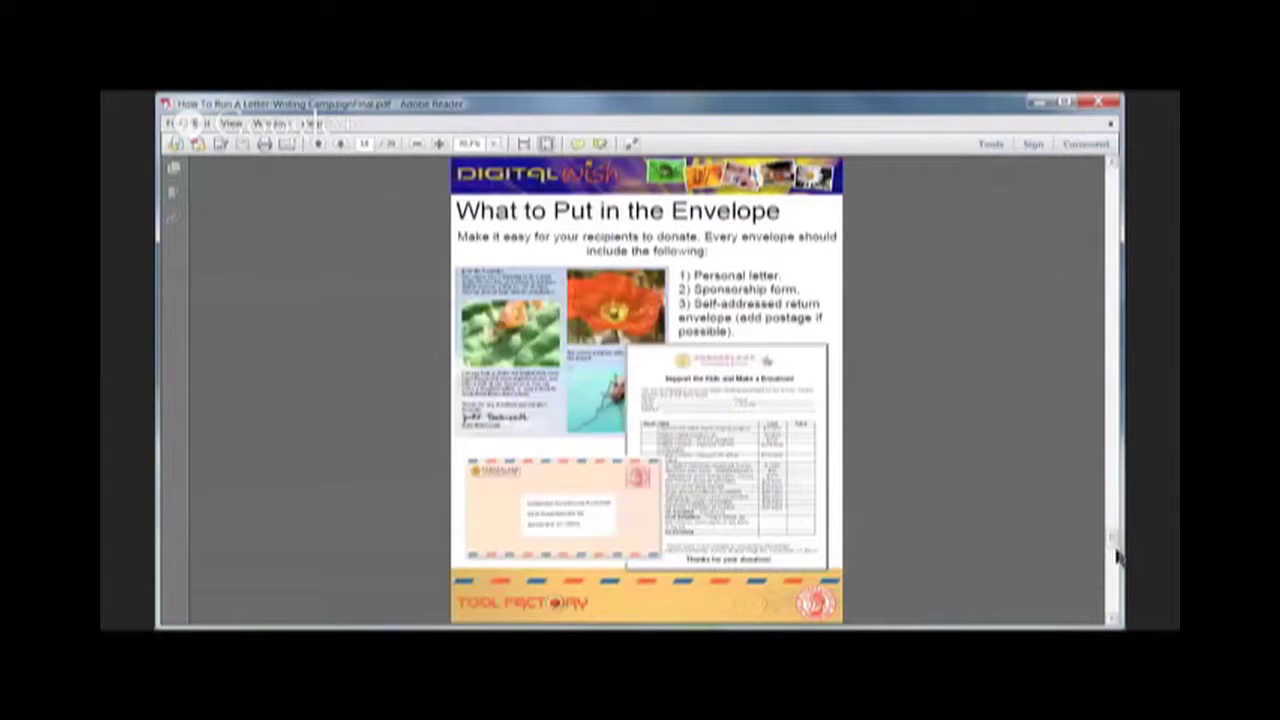
{"action": "left_click", "coordinate": [1099, 102]}
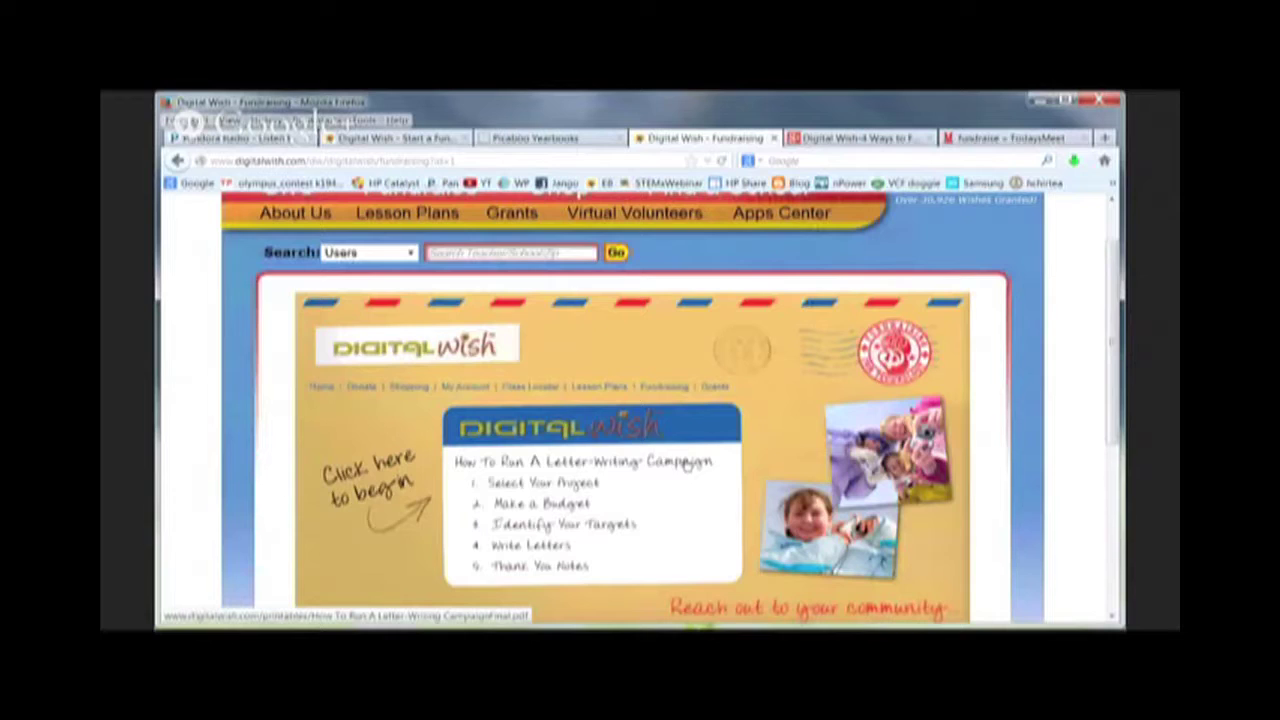
- Open the campaign's Step 1 - Select Your Project page and read through its worksheets and project advice
{"action": "left_click", "coordinate": [528, 484]}
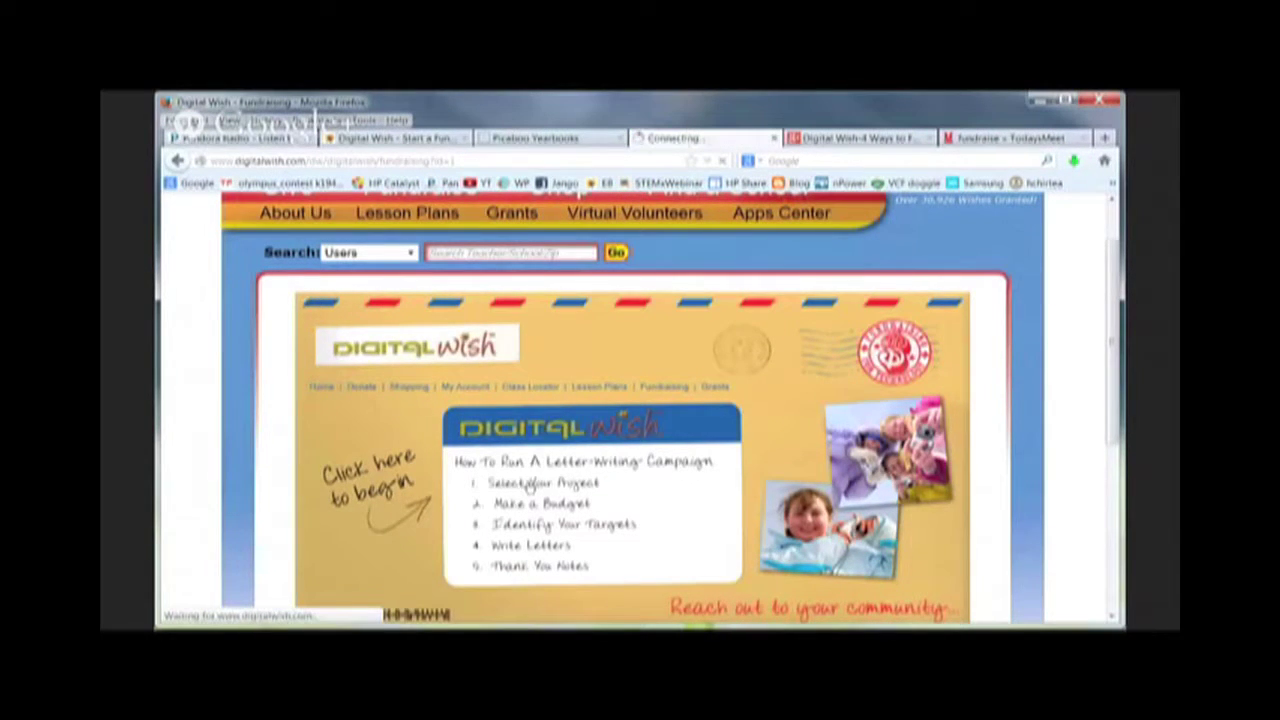
{"action": "scroll", "coordinate": [743, 447], "scroll_direction": "down", "scroll_amount": 2}
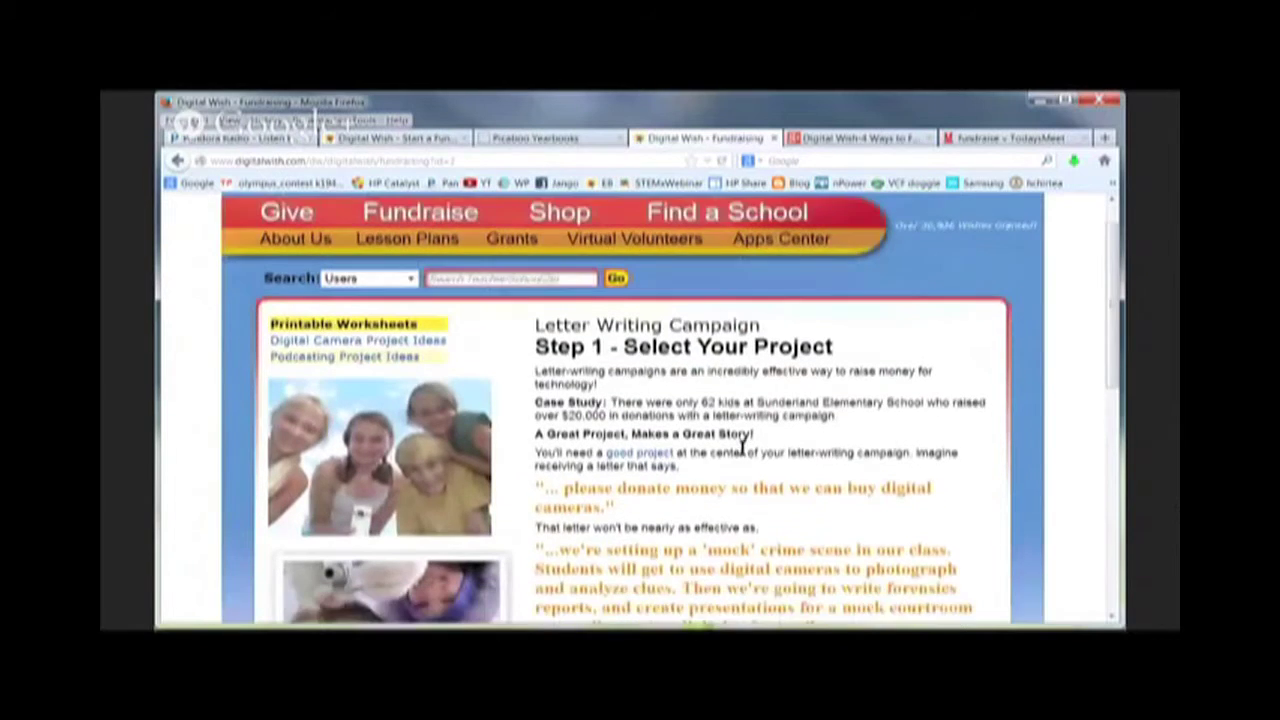
{"action": "scroll", "coordinate": [743, 447], "scroll_direction": "down", "scroll_amount": 1}
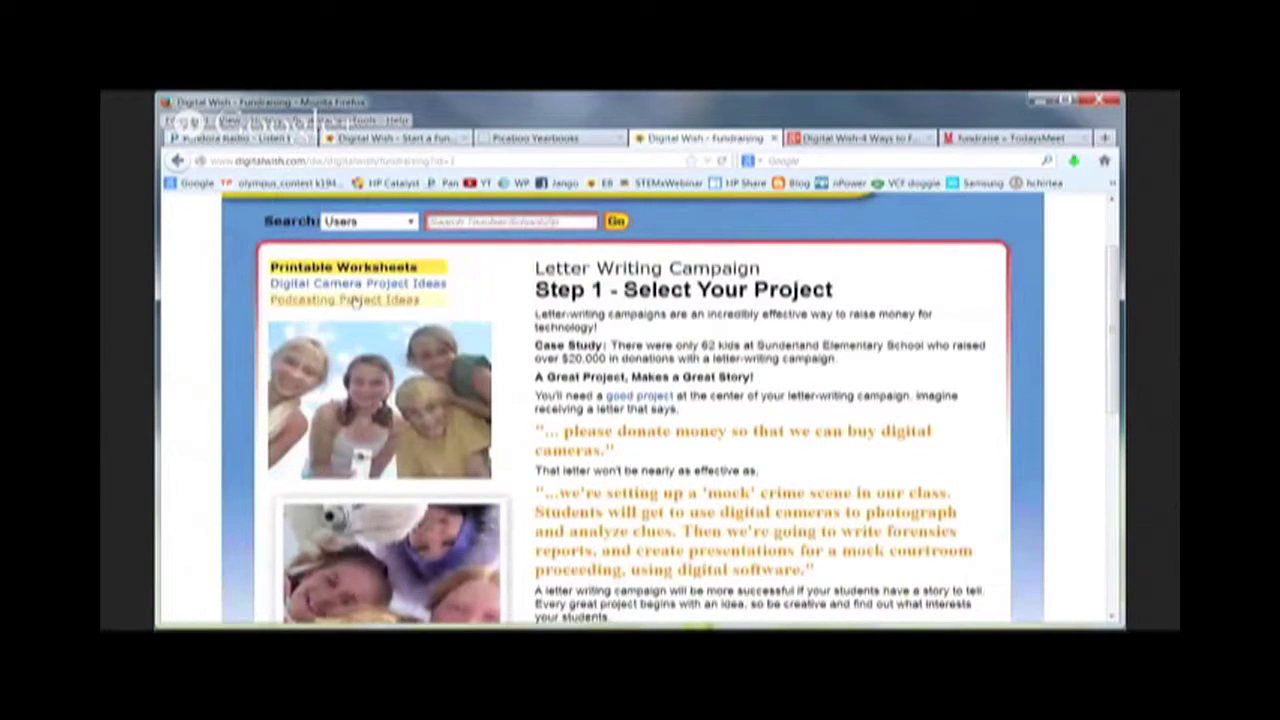
{"action": "scroll", "coordinate": [690, 420], "scroll_direction": "down", "scroll_amount": 2}
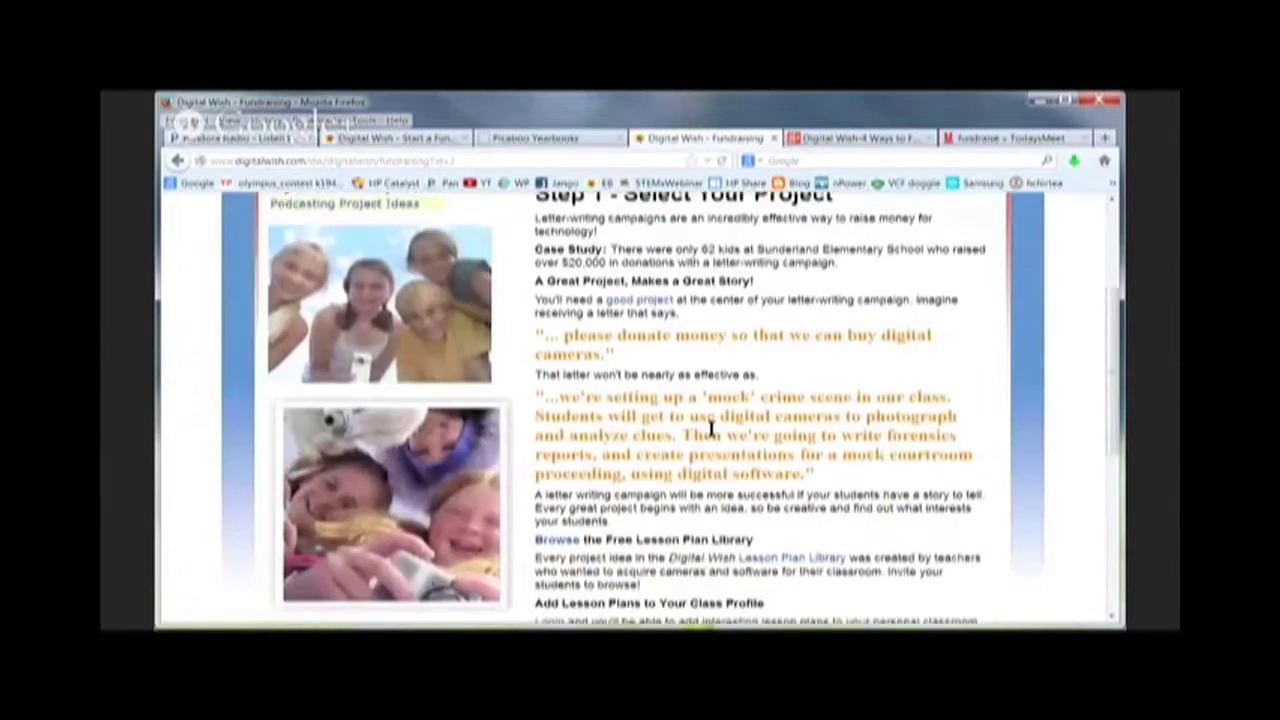
{"action": "scroll", "coordinate": [710, 428], "scroll_direction": "down", "scroll_amount": 7}
- Advance to Step 2 - Make a Budget and review the budget worksheets and the simple budget example
{"action": "left_click", "coordinate": [808, 483]}
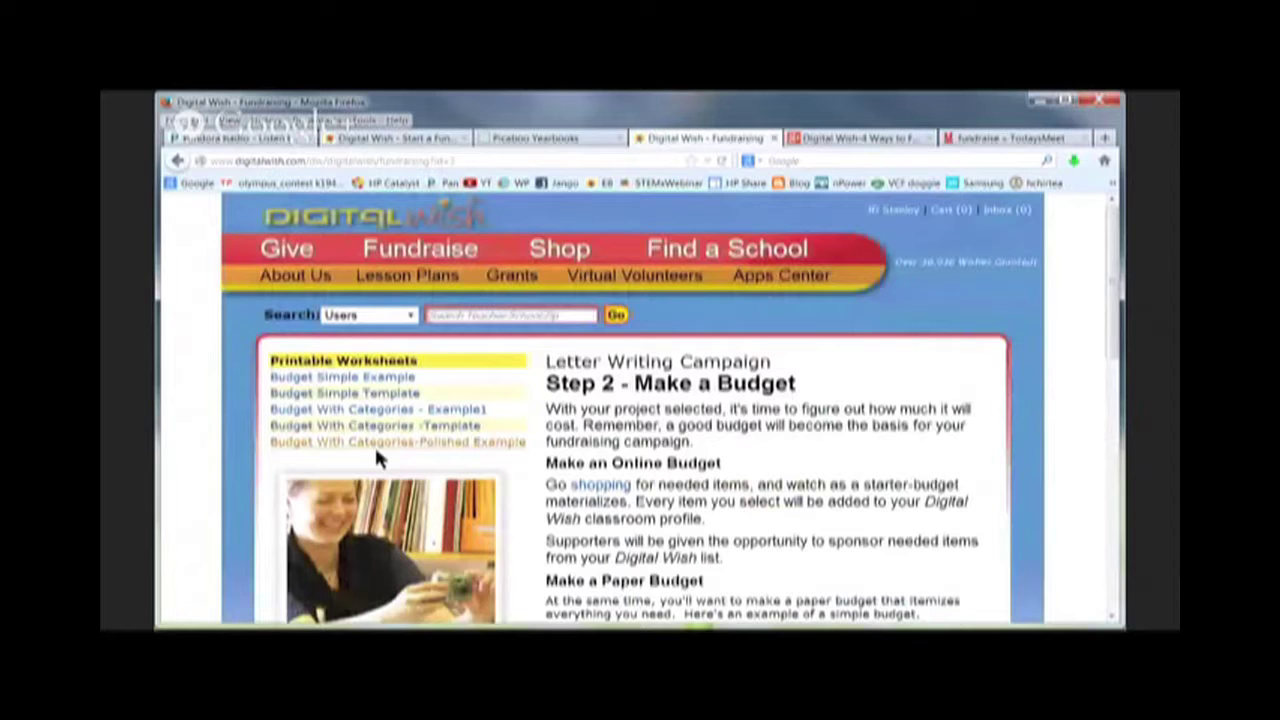
{"action": "scroll", "coordinate": [729, 453], "scroll_direction": "down", "scroll_amount": 4}
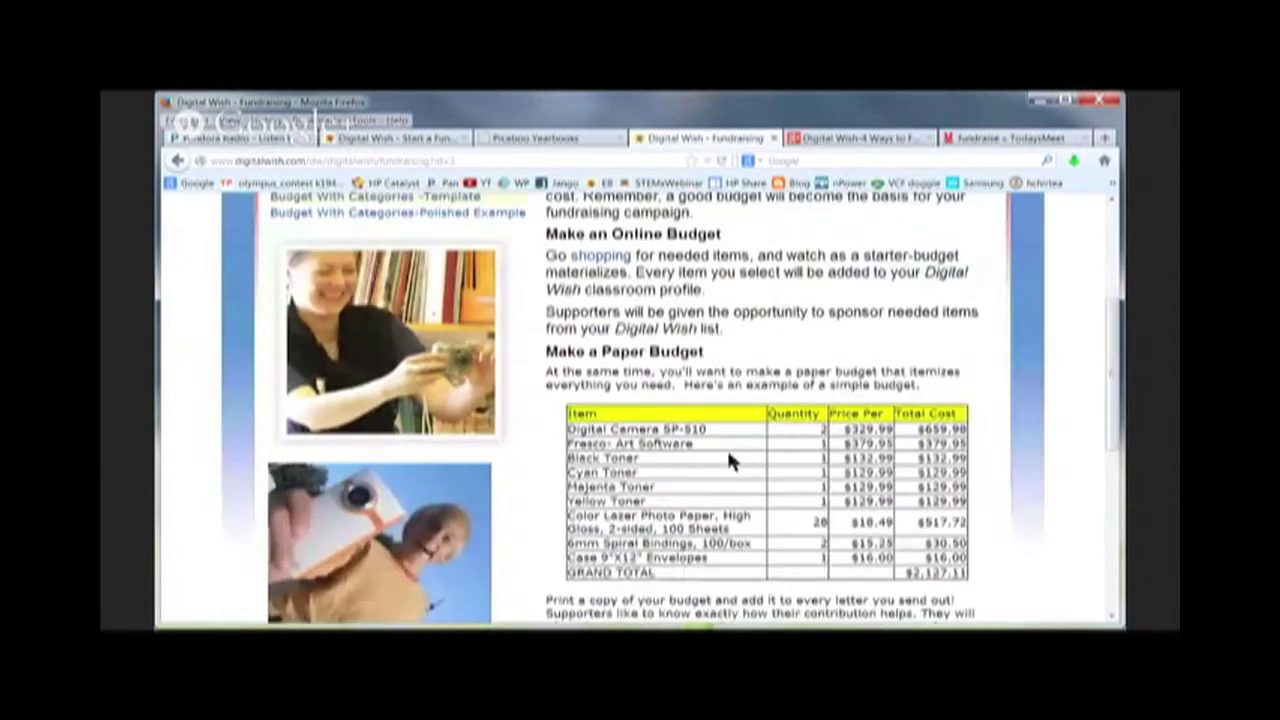
{"action": "scroll", "coordinate": [729, 453], "scroll_direction": "down", "scroll_amount": 3}
- Advance to Step 3, open the Letter Writing Campaign Targets-Form worksheet in Microsoft Word, examine its contact fields and close it
{"action": "left_click", "coordinate": [826, 373]}
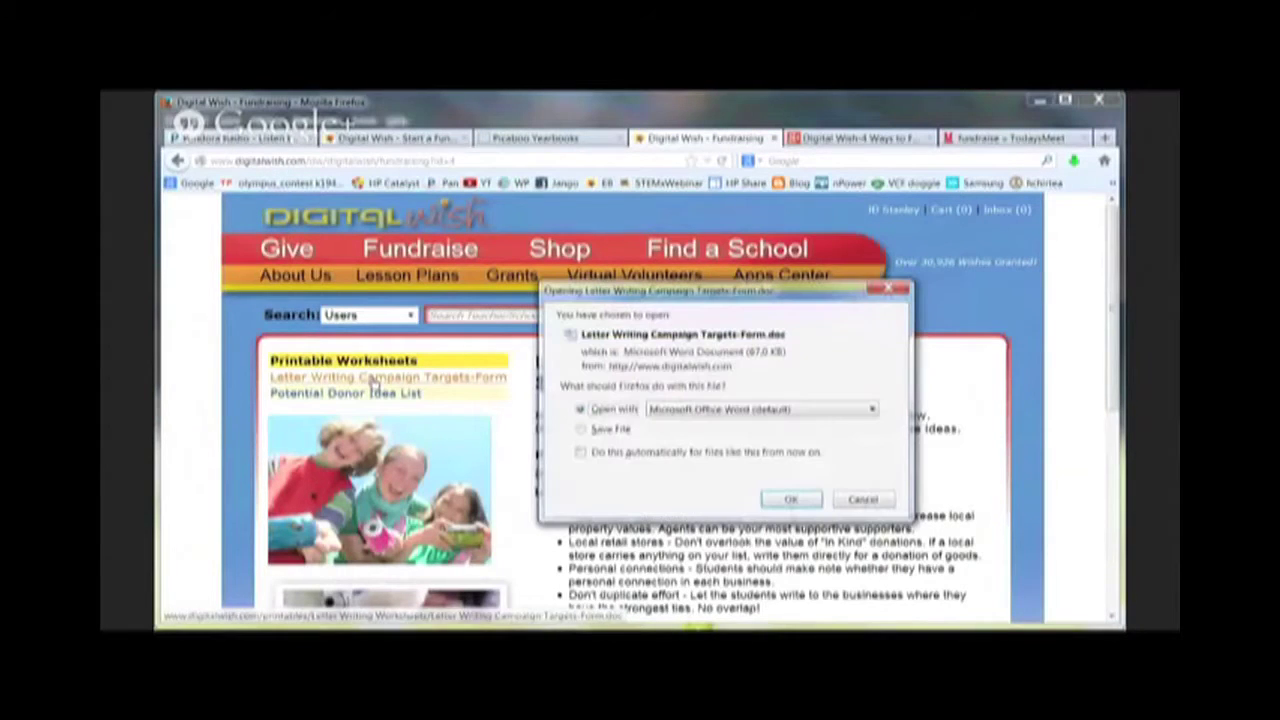
{"action": "left_click", "coordinate": [810, 500]}
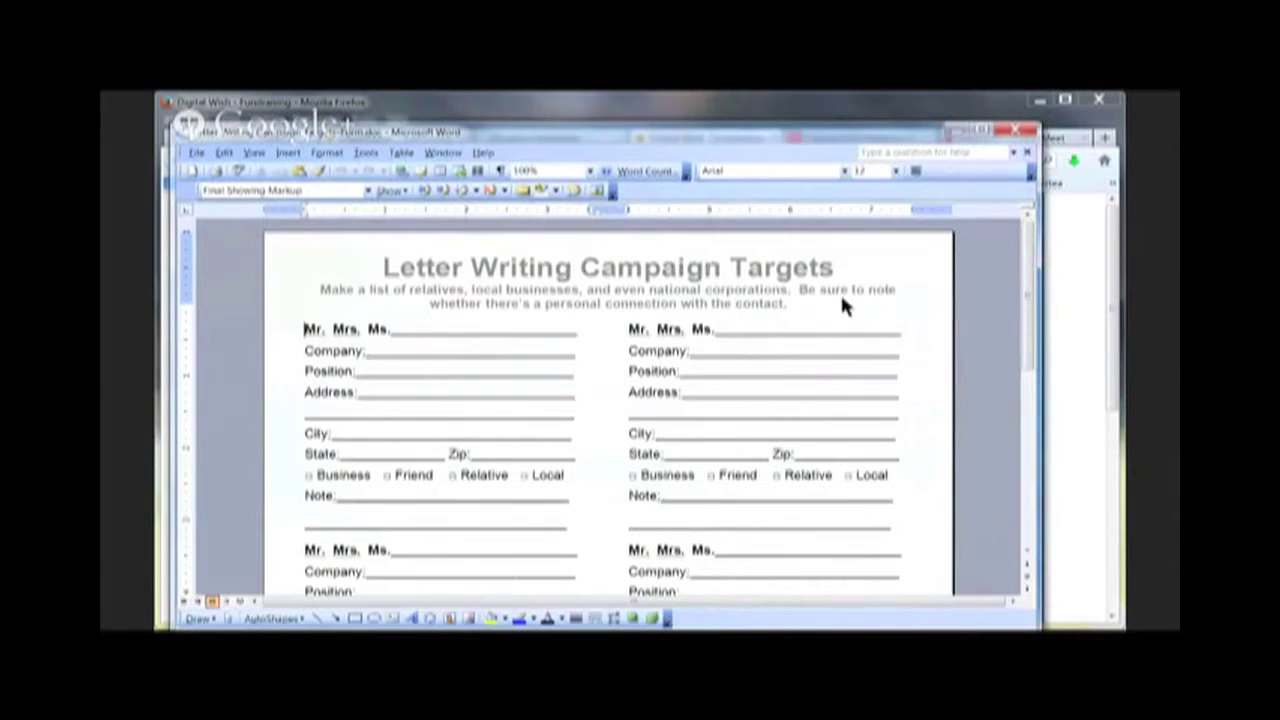
{"action": "left_click_drag", "start_coordinate": [648, 351], "coordinate": [686, 352]}
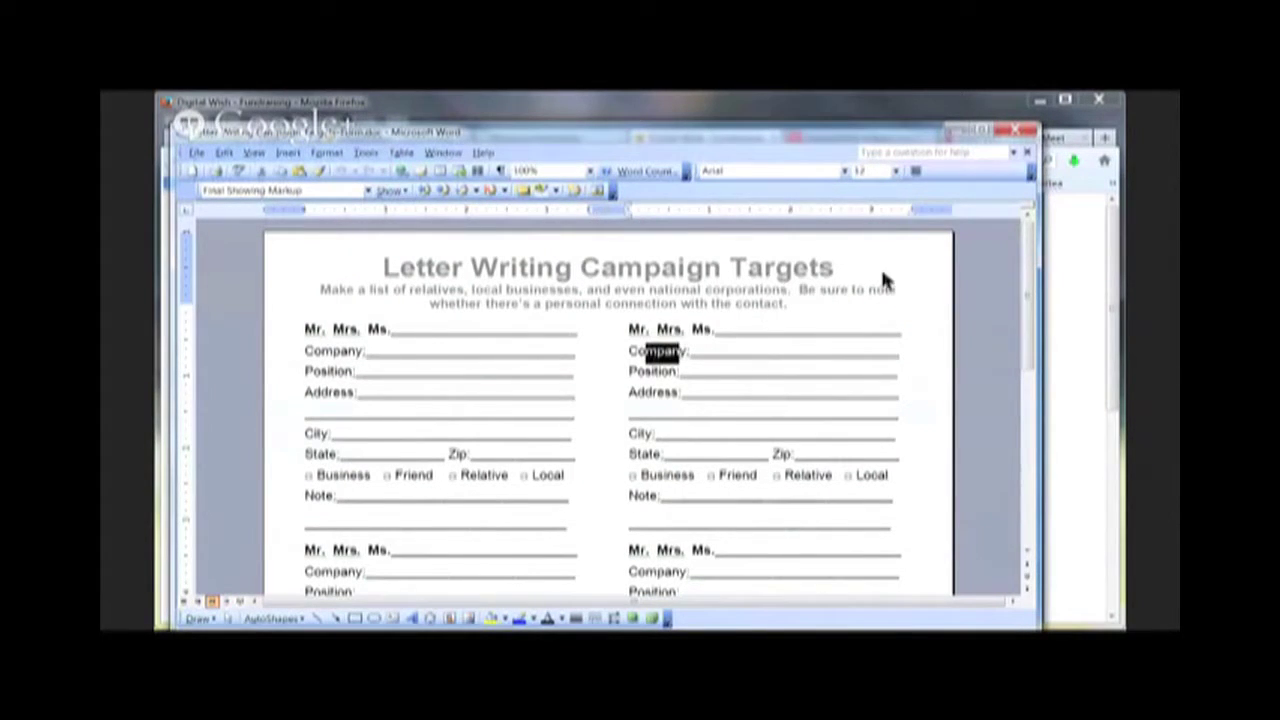
{"action": "left_click", "coordinate": [1015, 130]}
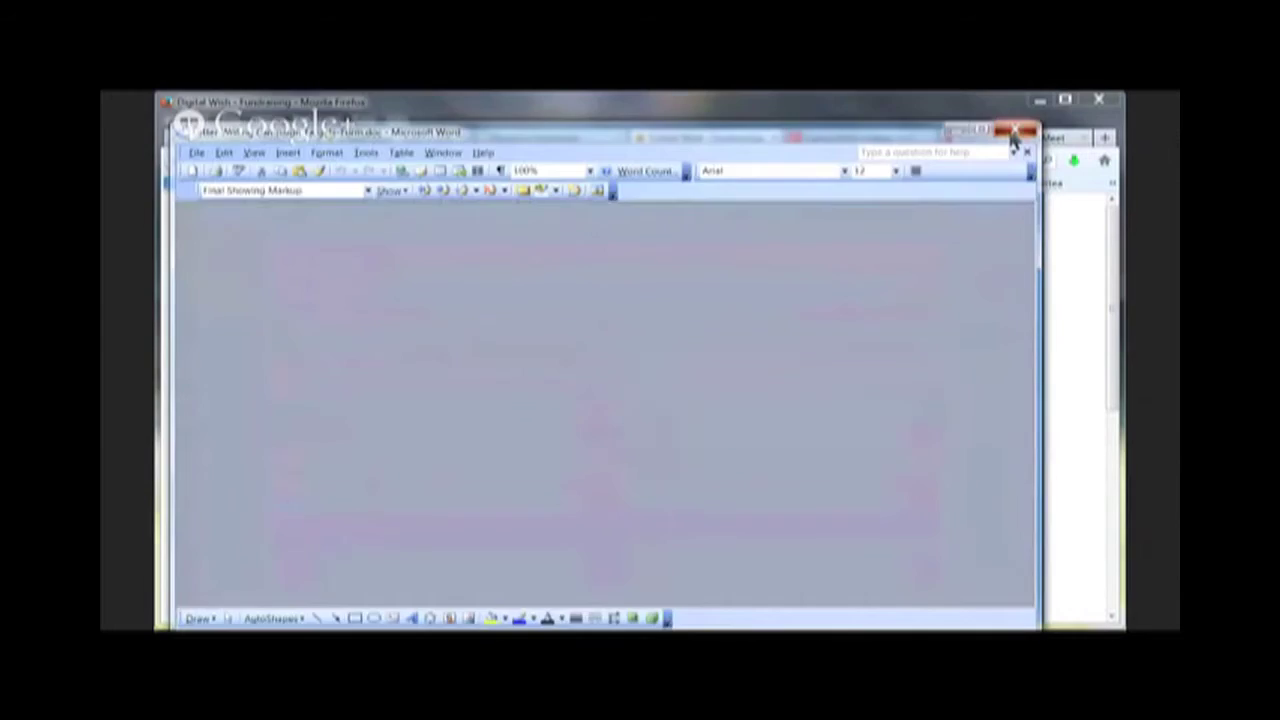
- Read the Step 3 target suggestions, and advance to Step 4 - Write Letters to look over its worksheet list
{"action": "scroll", "coordinate": [805, 467], "scroll_direction": "down", "scroll_amount": 5}
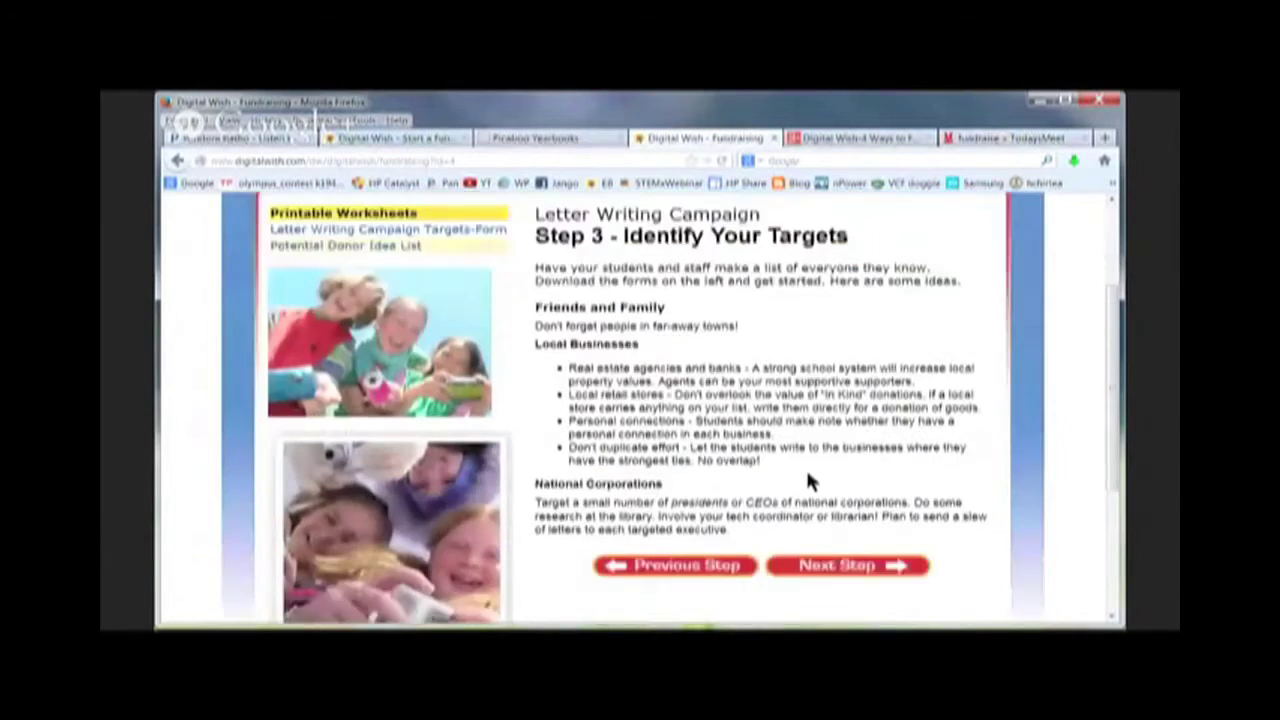
{"action": "left_click", "coordinate": [833, 432]}
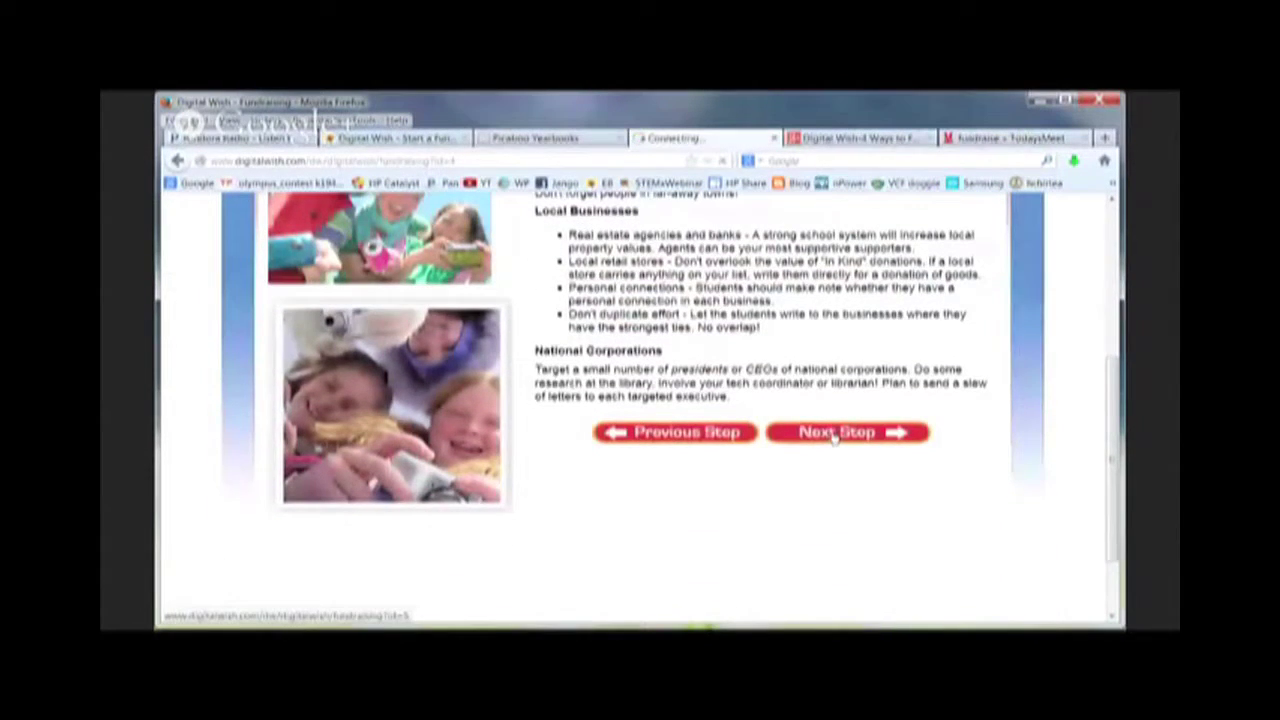
{"action": "scroll", "coordinate": [830, 432], "scroll_direction": "down", "scroll_amount": 2}
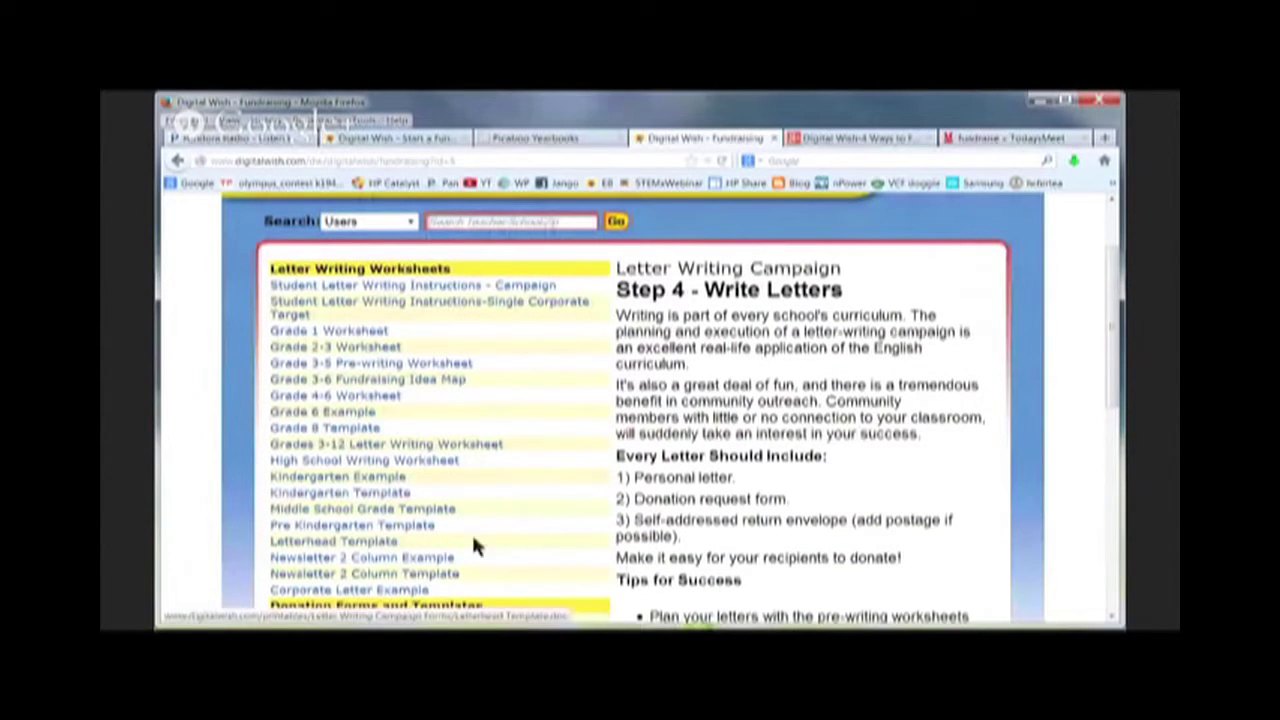
- Open the Grade 2-3 Worksheet in Microsoft Word and examine its fill-in fundraising letter
{"action": "left_click", "coordinate": [346, 354]}
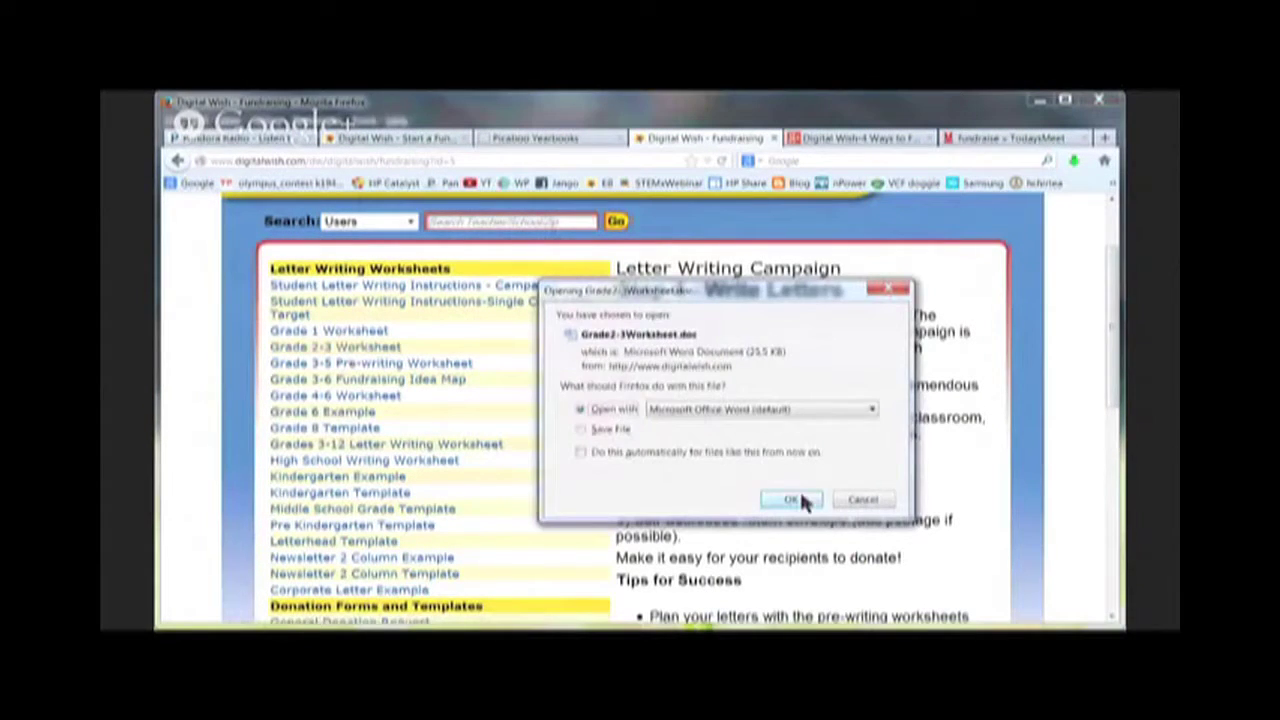
{"action": "left_click", "coordinate": [791, 499]}
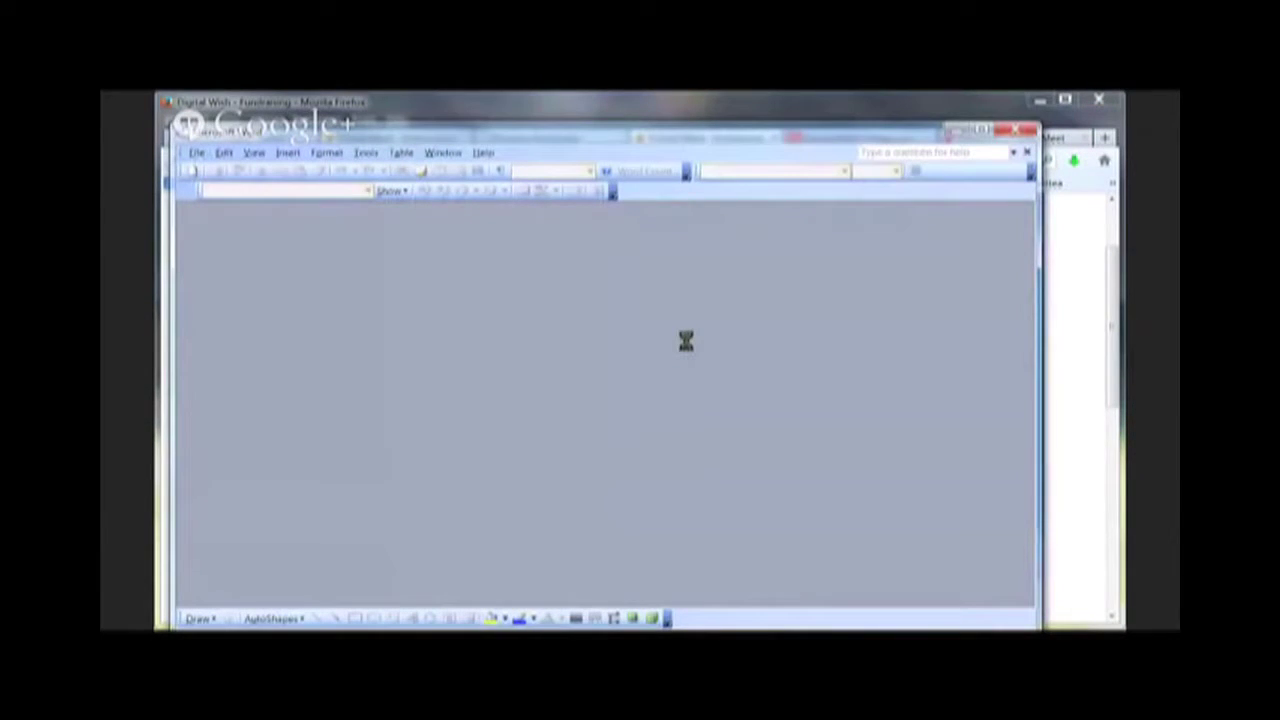
{"action": "scroll", "coordinate": [685, 342], "scroll_direction": "down", "scroll_amount": 2}
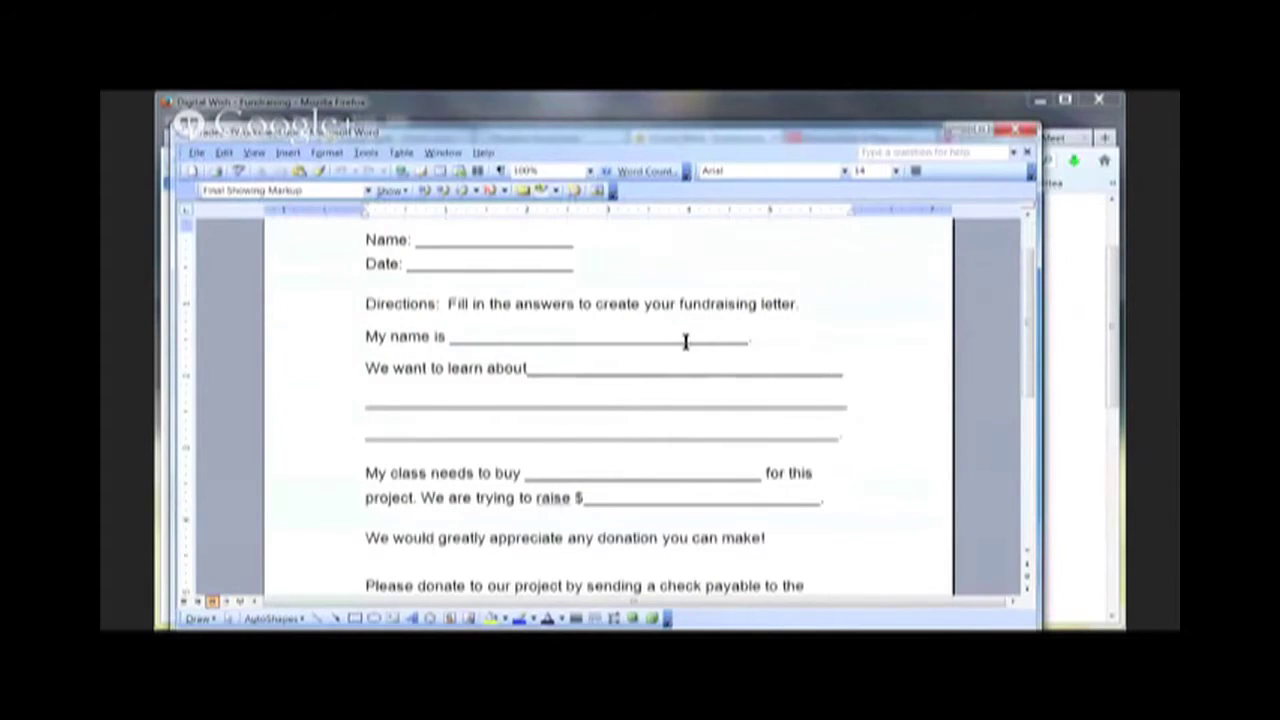
{"action": "scroll", "coordinate": [685, 342], "scroll_direction": "up", "scroll_amount": 1}
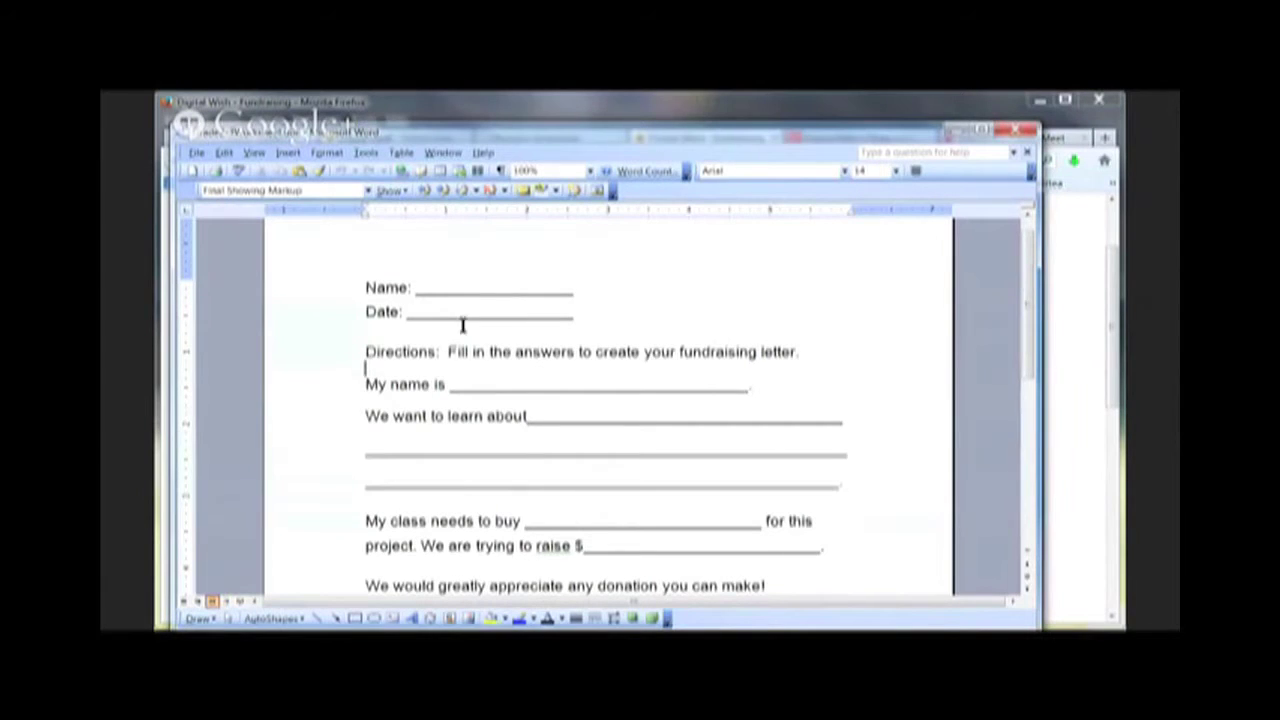
{"action": "left_click_drag", "start_coordinate": [395, 385], "coordinate": [437, 388]}
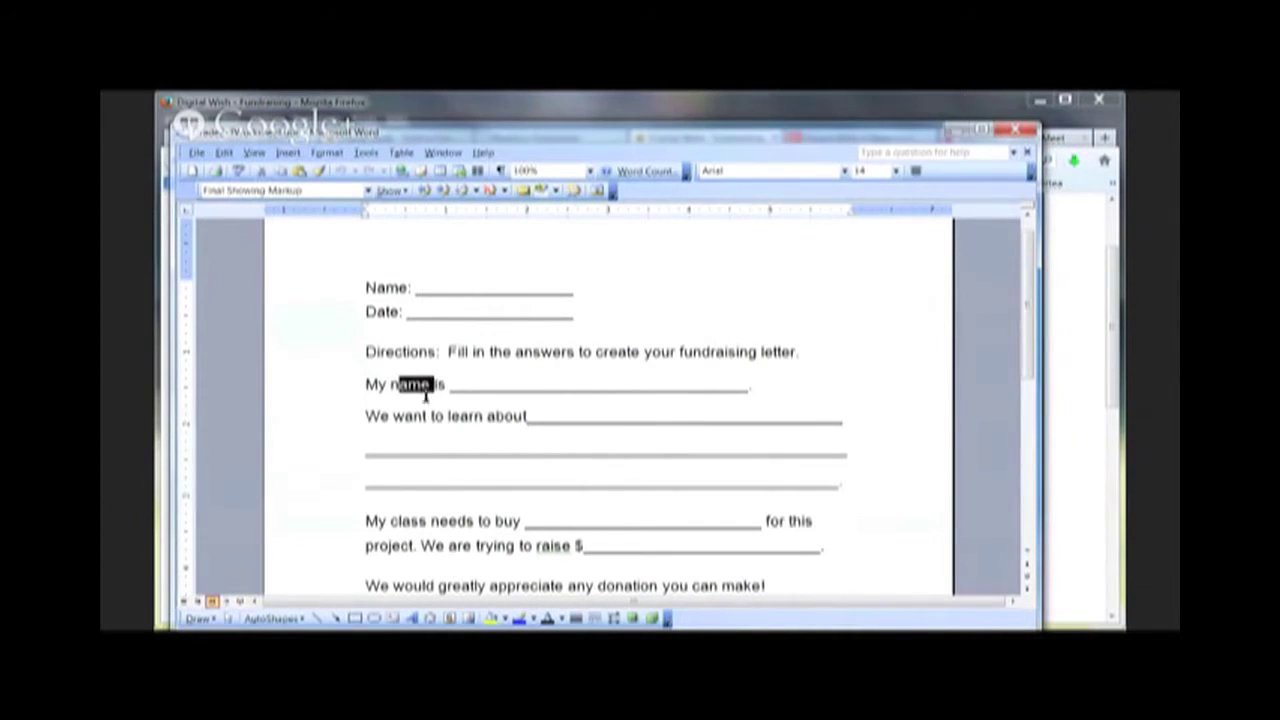
- Read the rest of the Grade 2-3 fundraising letter through its school and check-payable fields, and close the document
{"action": "left_click", "coordinate": [423, 431]}
{"action": "scroll", "coordinate": [425, 432], "scroll_direction": "down", "scroll_amount": 4}
{"action": "scroll", "coordinate": [425, 432], "scroll_direction": "down", "scroll_amount": 2}
{"action": "scroll", "coordinate": [425, 432], "scroll_direction": "up", "scroll_amount": 6}
{"action": "scroll", "coordinate": [428, 433], "scroll_direction": "down", "scroll_amount": 4}
{"action": "scroll", "coordinate": [428, 433], "scroll_direction": "down", "scroll_amount": 5}
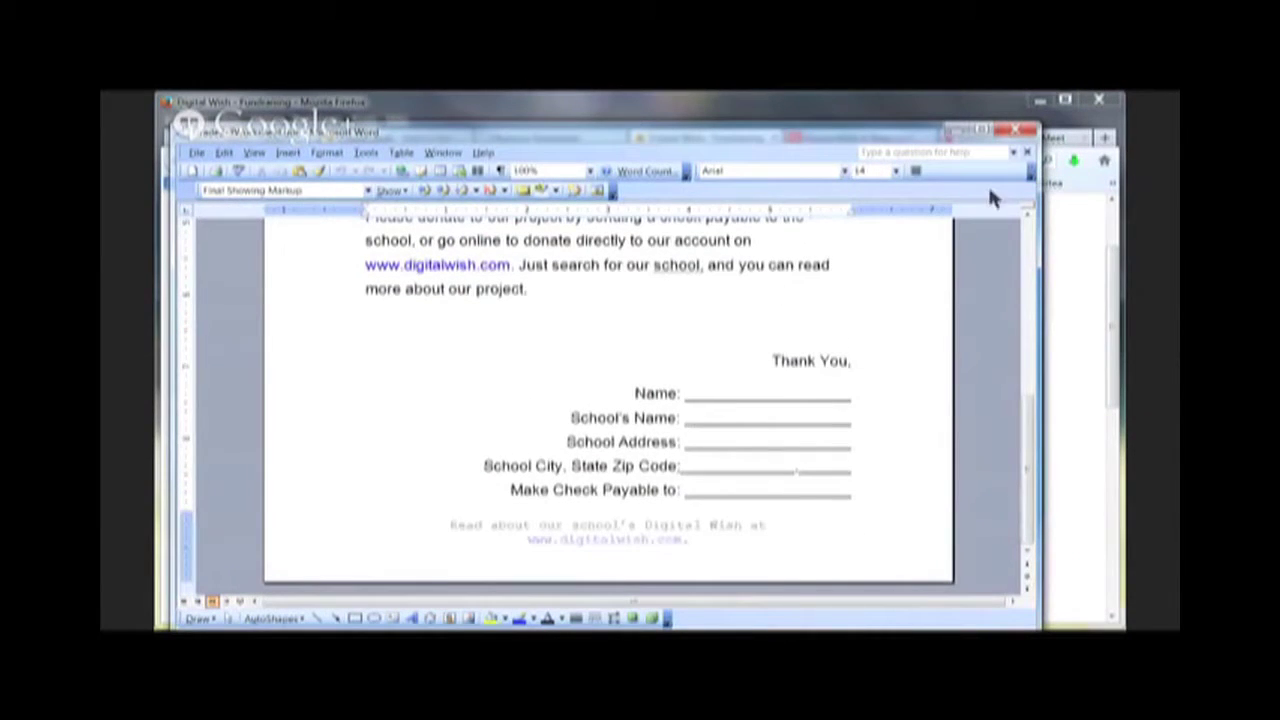
{"action": "left_click", "coordinate": [1015, 137]}
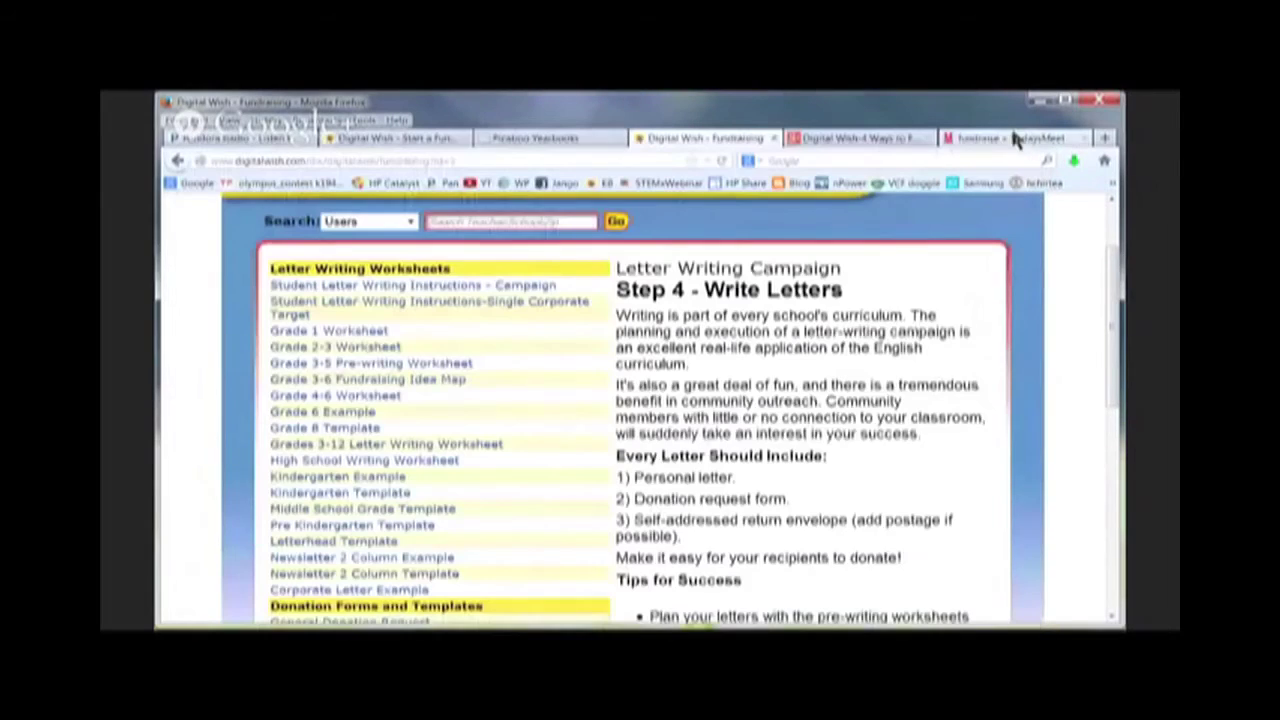
- Leave the Step 4 - Write Letters page for the Technology Fundraisers page and open the Tomorrow's Writers fundraiser from Top Fundraisers
{"action": "scroll", "coordinate": [708, 395], "scroll_direction": "down", "scroll_amount": 3}
{"action": "scroll", "coordinate": [690, 380], "scroll_direction": "up", "scroll_amount": 5}
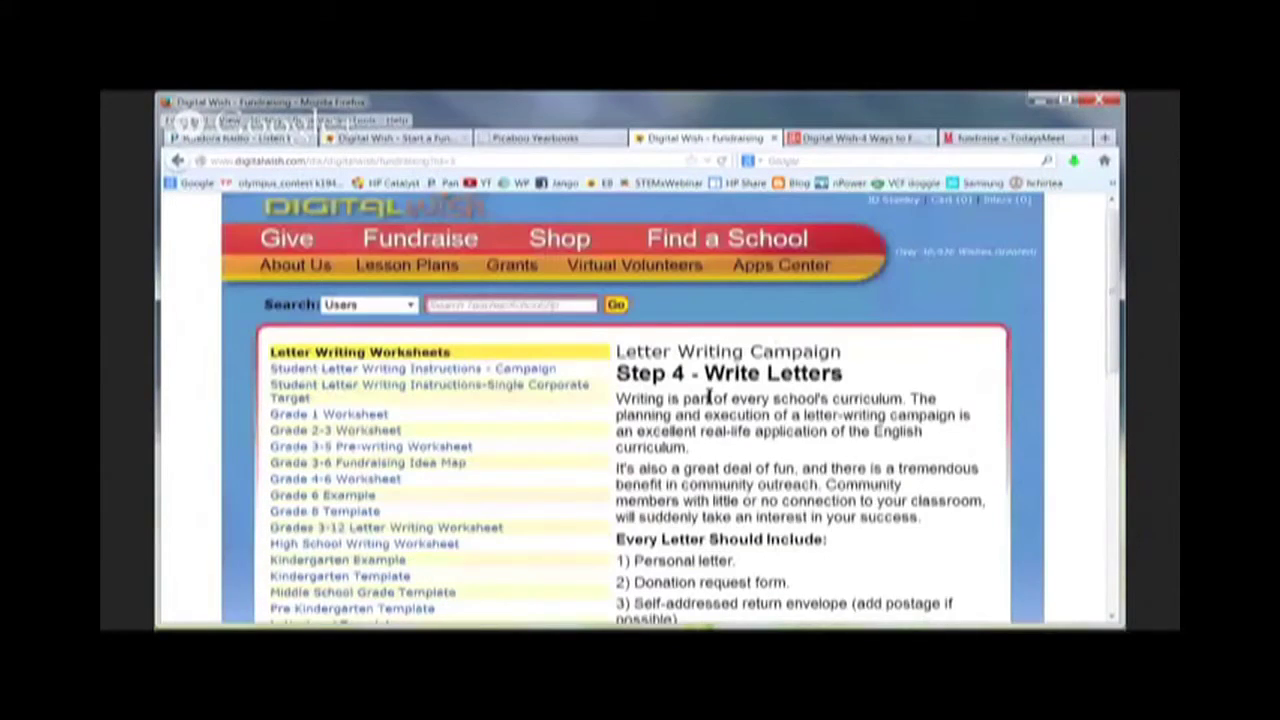
{"action": "left_click", "coordinate": [435, 258]}
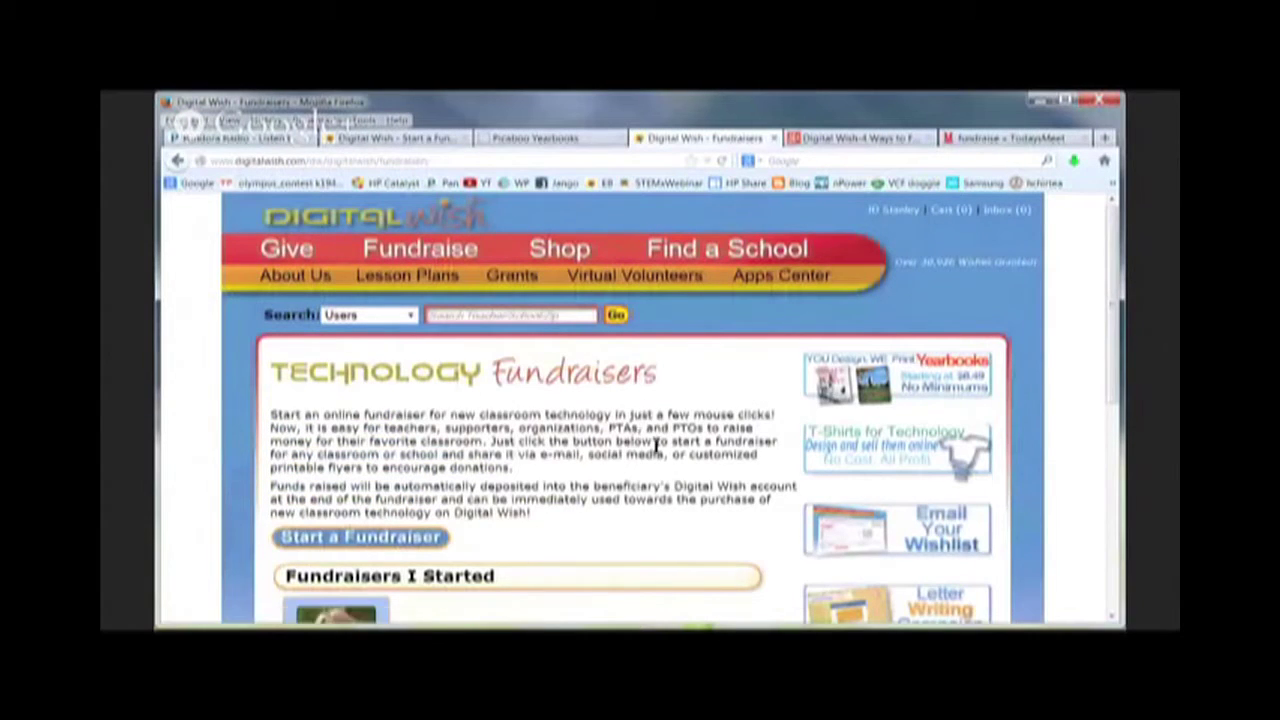
{"action": "scroll", "coordinate": [656, 446], "scroll_direction": "down", "scroll_amount": 3}
{"action": "scroll", "coordinate": [656, 446], "scroll_direction": "down", "scroll_amount": 4}
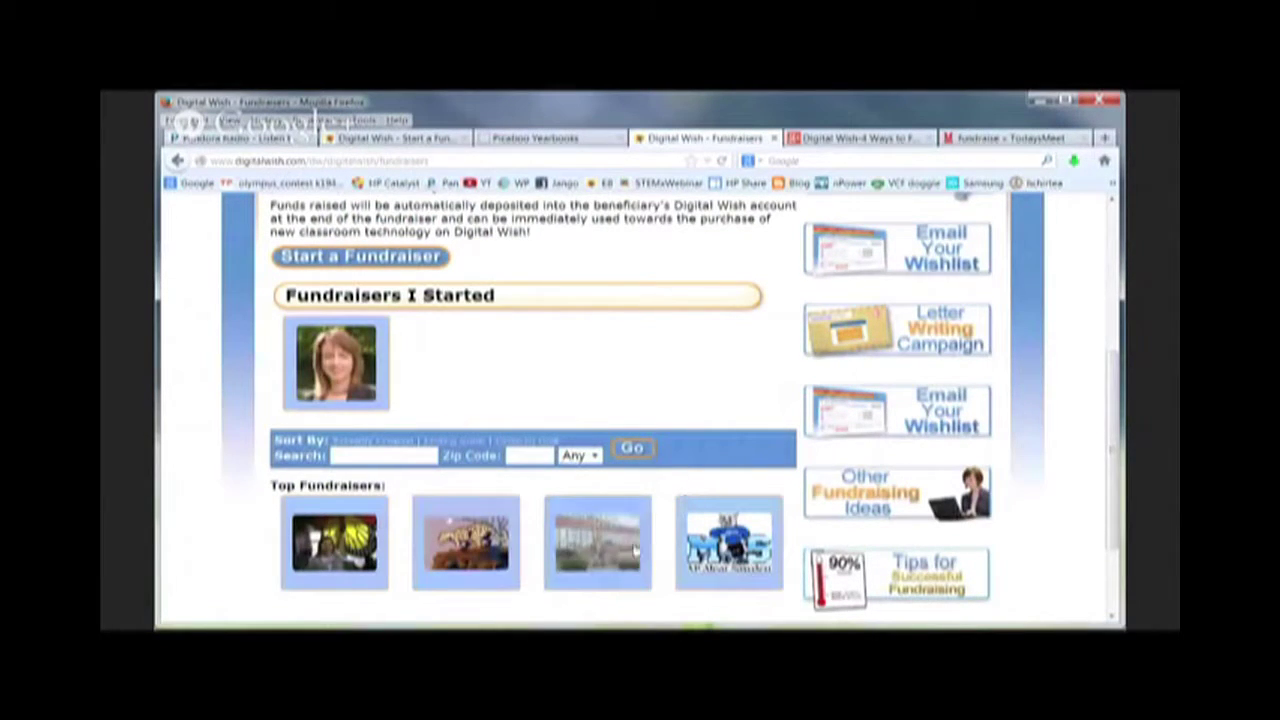
{"action": "mouse_move", "coordinate": [622, 557]}
{"action": "left_click", "coordinate": [592, 524]}
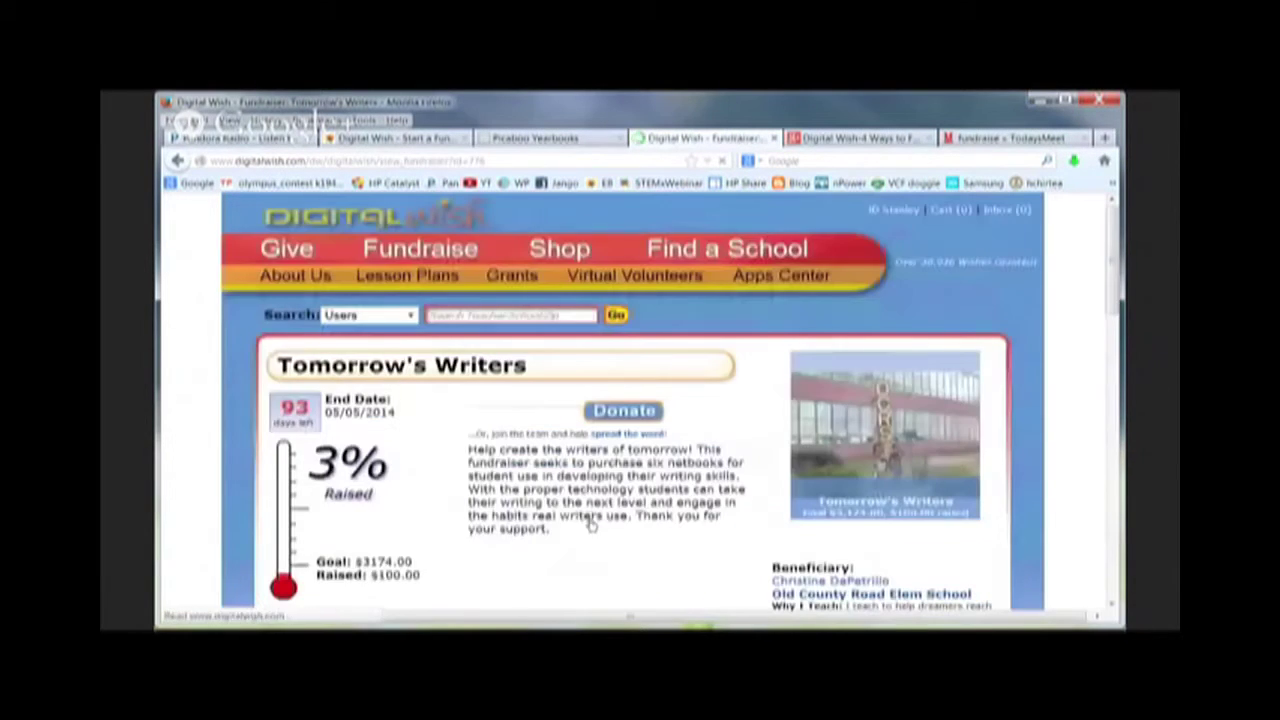
- Examine the Tomorrow's Writers fundraiser's progress, share link, donation table, Spread The Word options and printable forms
{"action": "scroll", "coordinate": [590, 520], "scroll_direction": "down", "scroll_amount": 4}
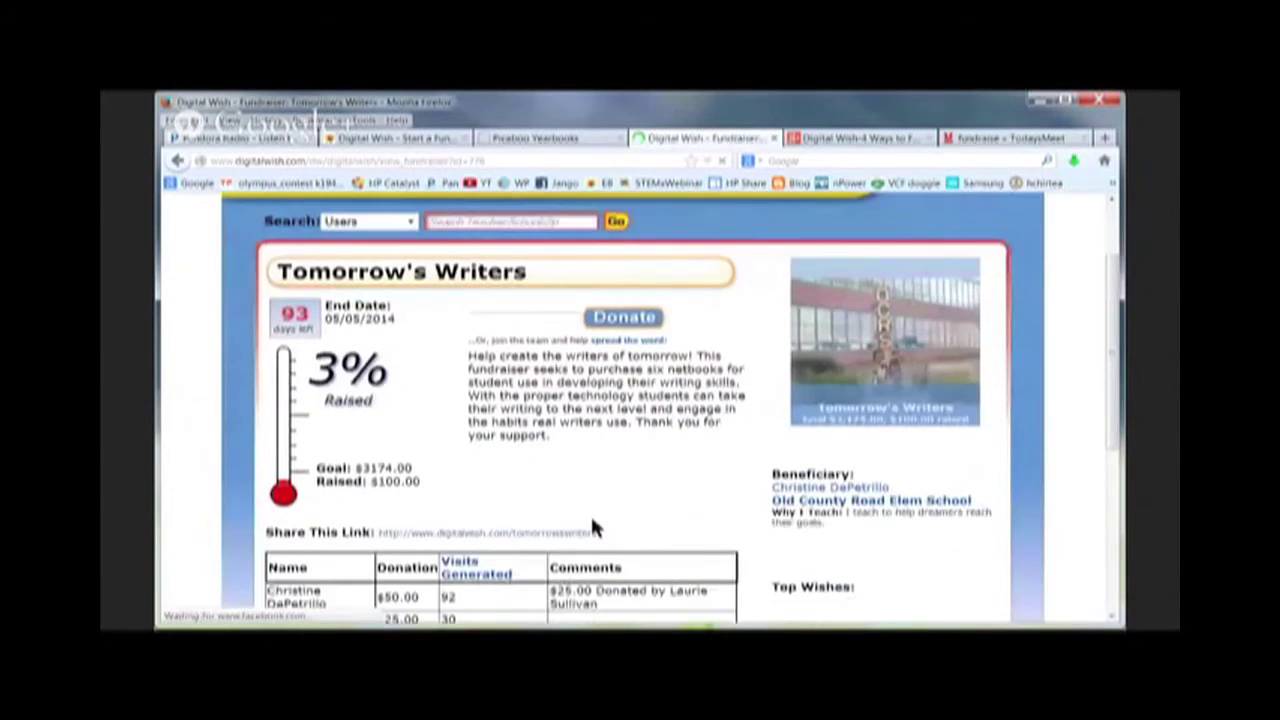
{"action": "scroll", "coordinate": [590, 513], "scroll_direction": "up", "scroll_amount": 4}
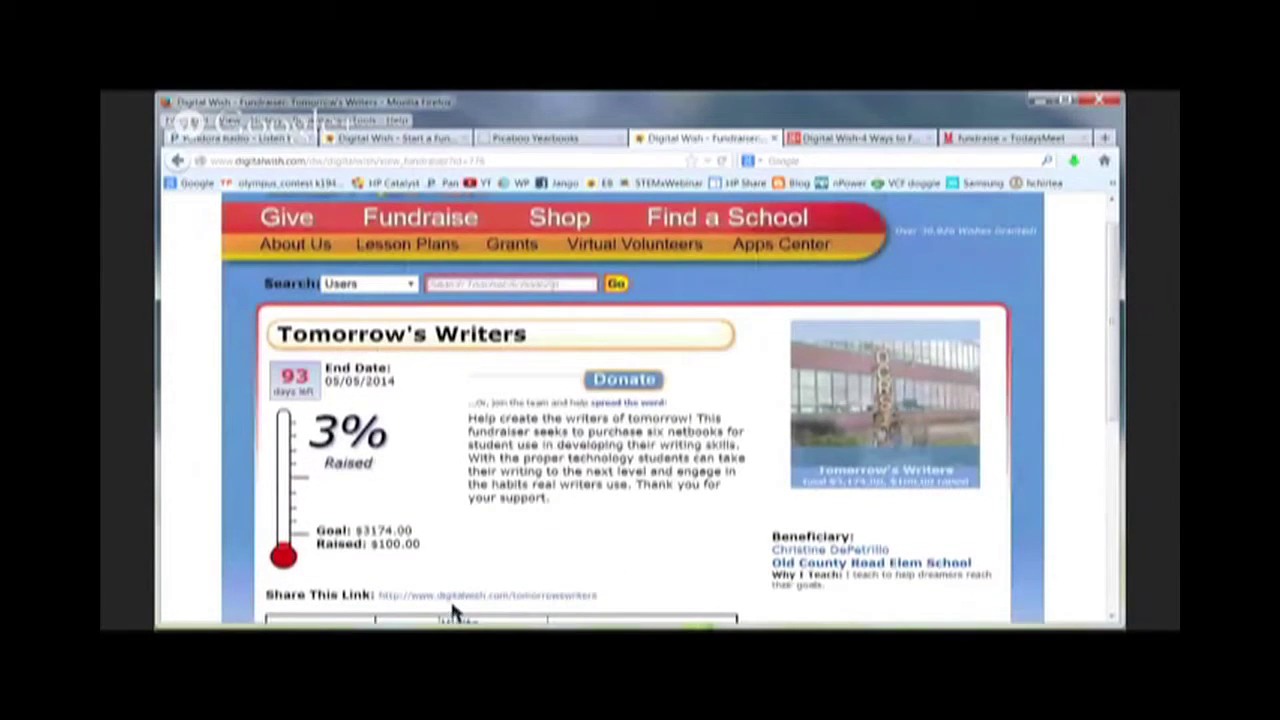
{"action": "scroll", "coordinate": [562, 511], "scroll_direction": "down", "scroll_amount": 4}
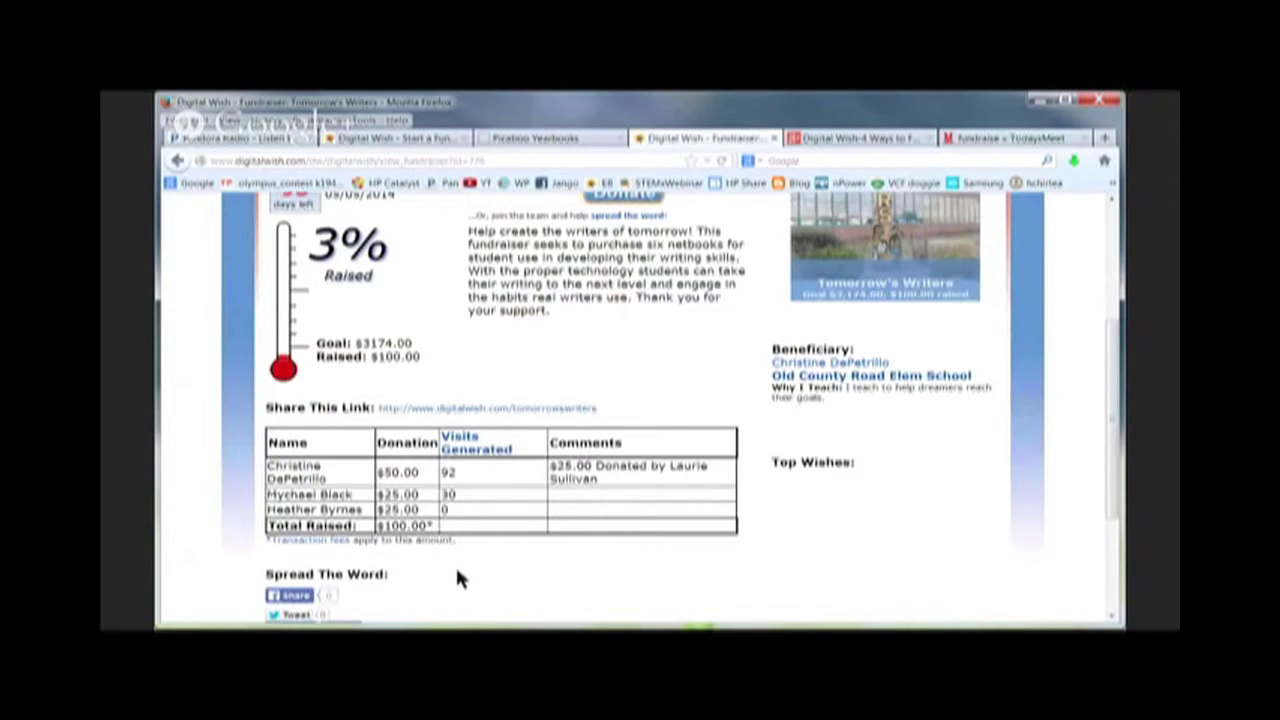
{"action": "scroll", "coordinate": [458, 578], "scroll_direction": "down", "scroll_amount": 3}
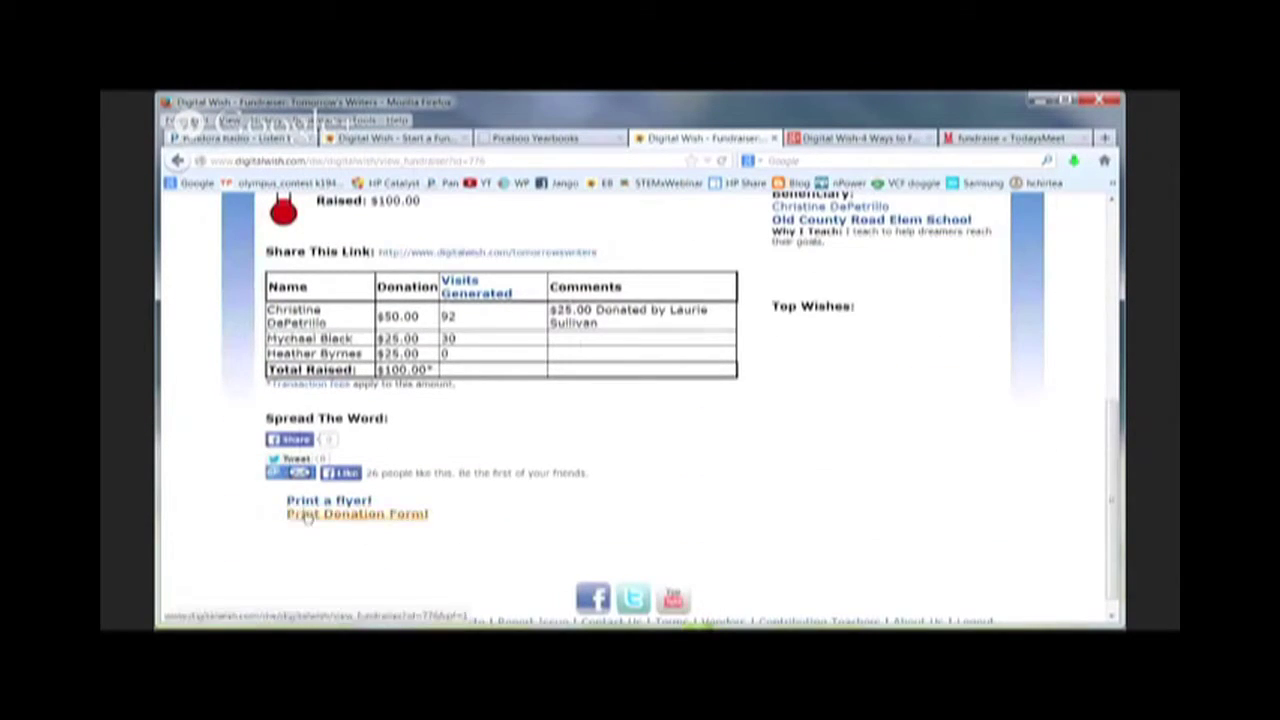
{"action": "scroll", "coordinate": [350, 560], "scroll_direction": "up", "scroll_amount": 5}
{"action": "scroll", "coordinate": [355, 568], "scroll_direction": "up", "scroll_amount": 2}
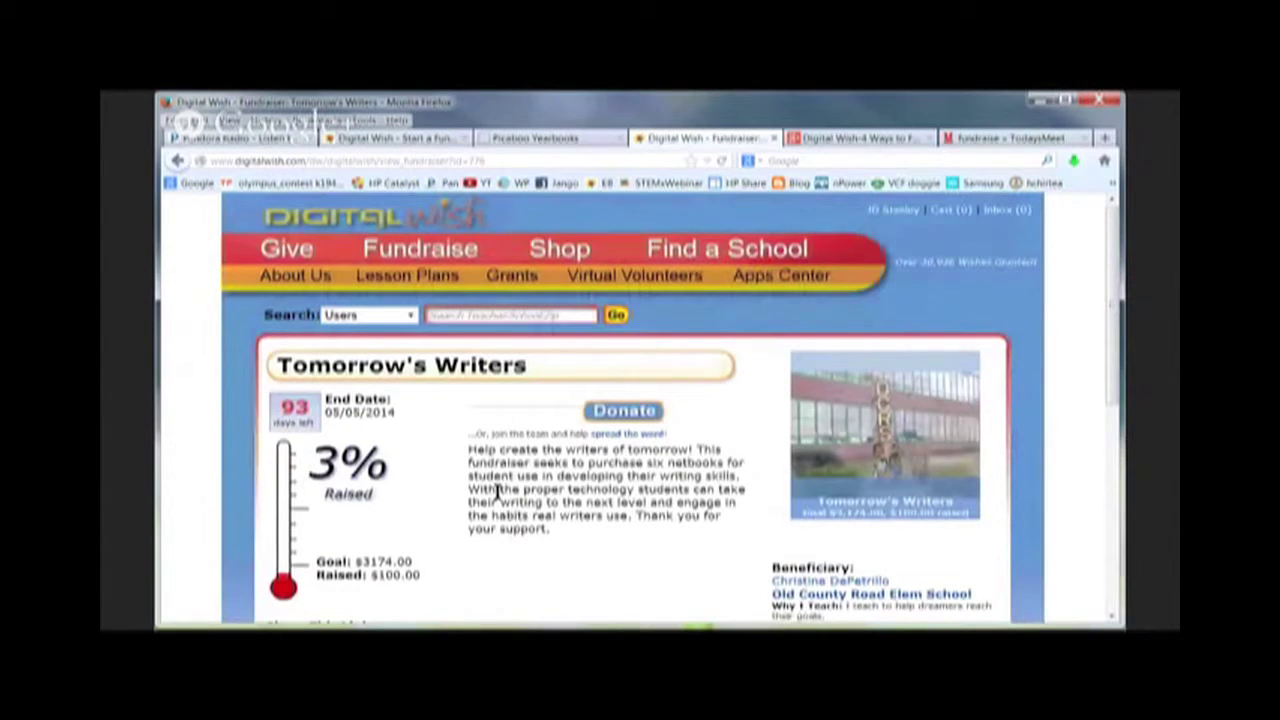
- Choose a $10.00 donation to the Tomorrow's Writers fundraiser and add it to the cart
{"action": "left_click", "coordinate": [535, 411]}
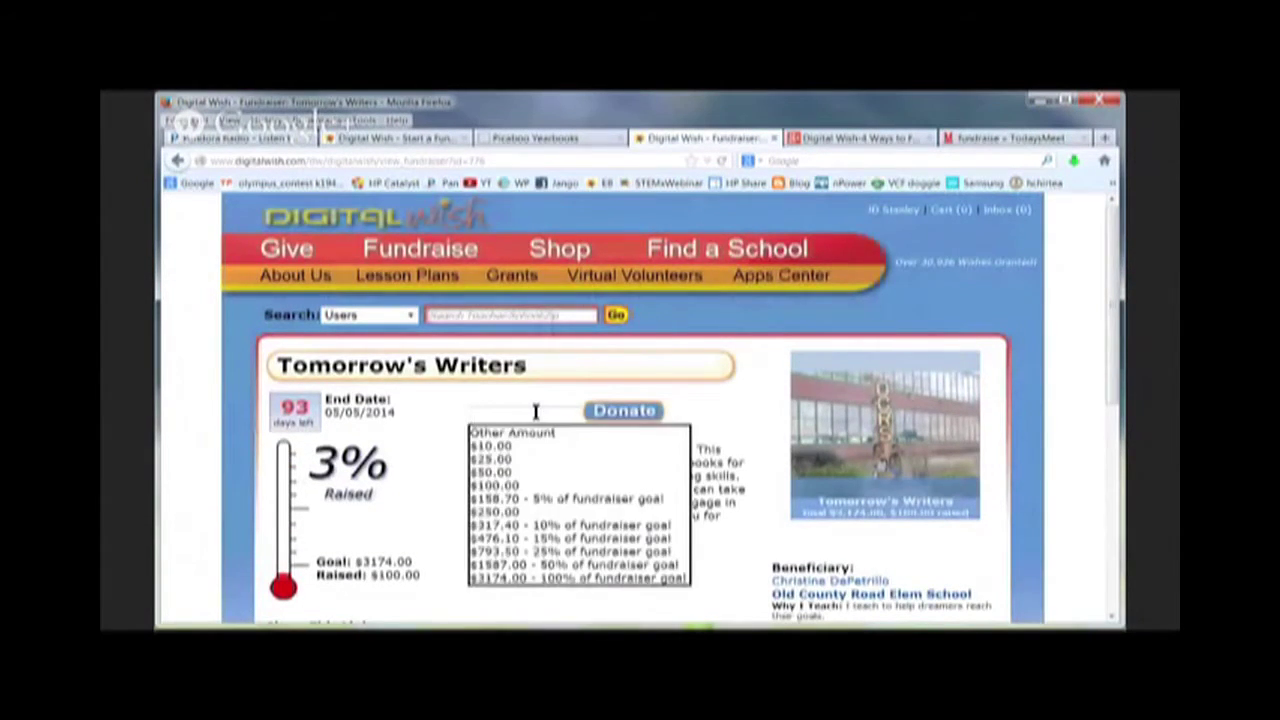
{"action": "left_click", "coordinate": [494, 448]}
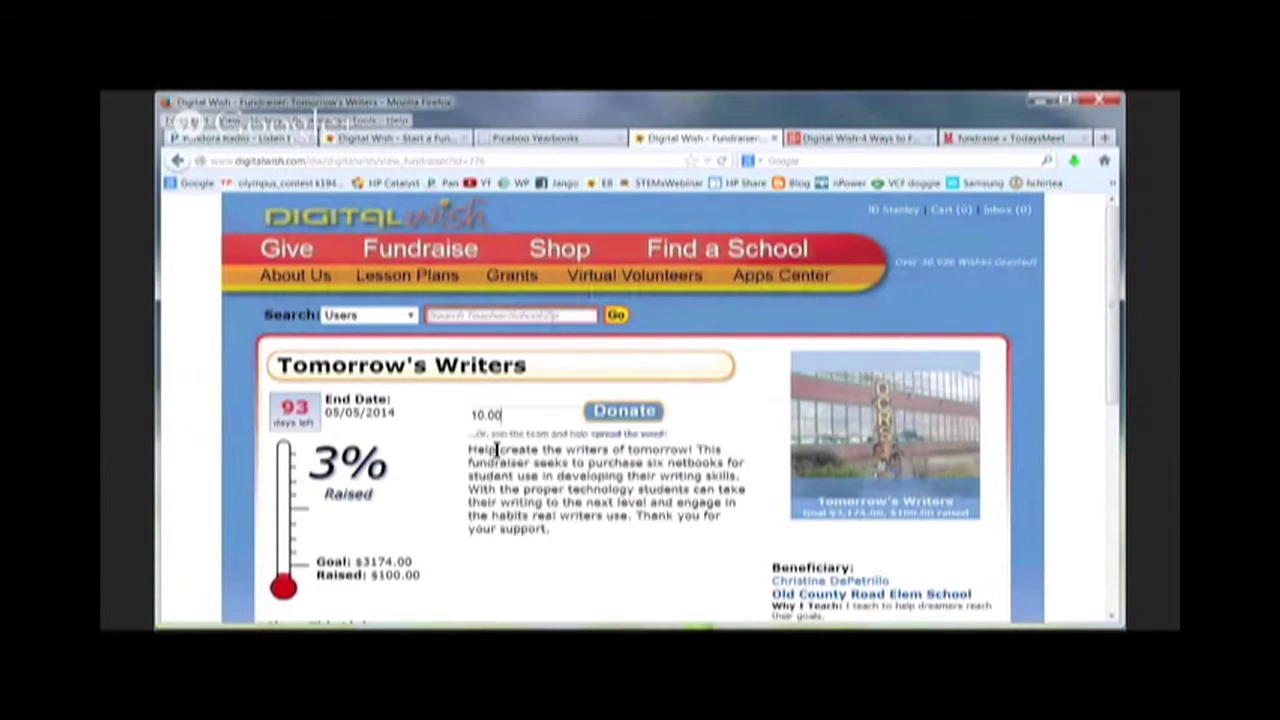
{"action": "left_click", "coordinate": [624, 411]}
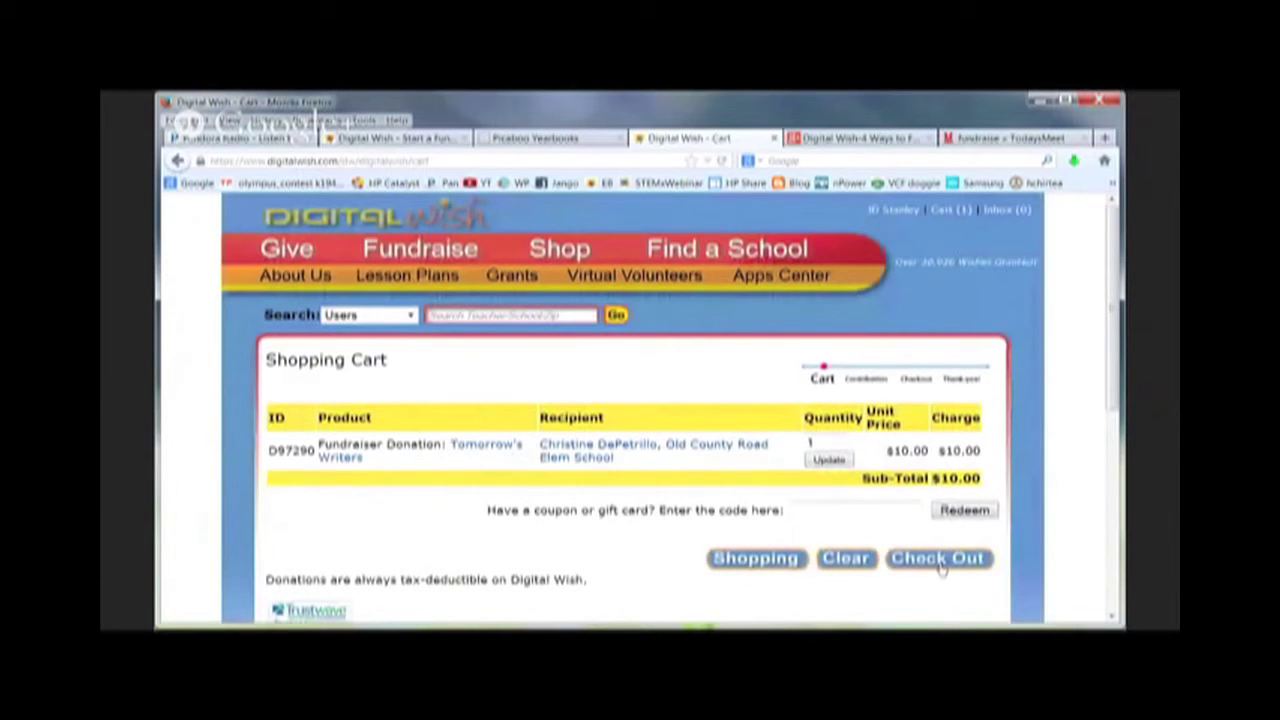
- Check out the cart, continue past the Digital Wish operations contribution request, and review the order and its payment options
{"action": "left_click", "coordinate": [941, 561]}
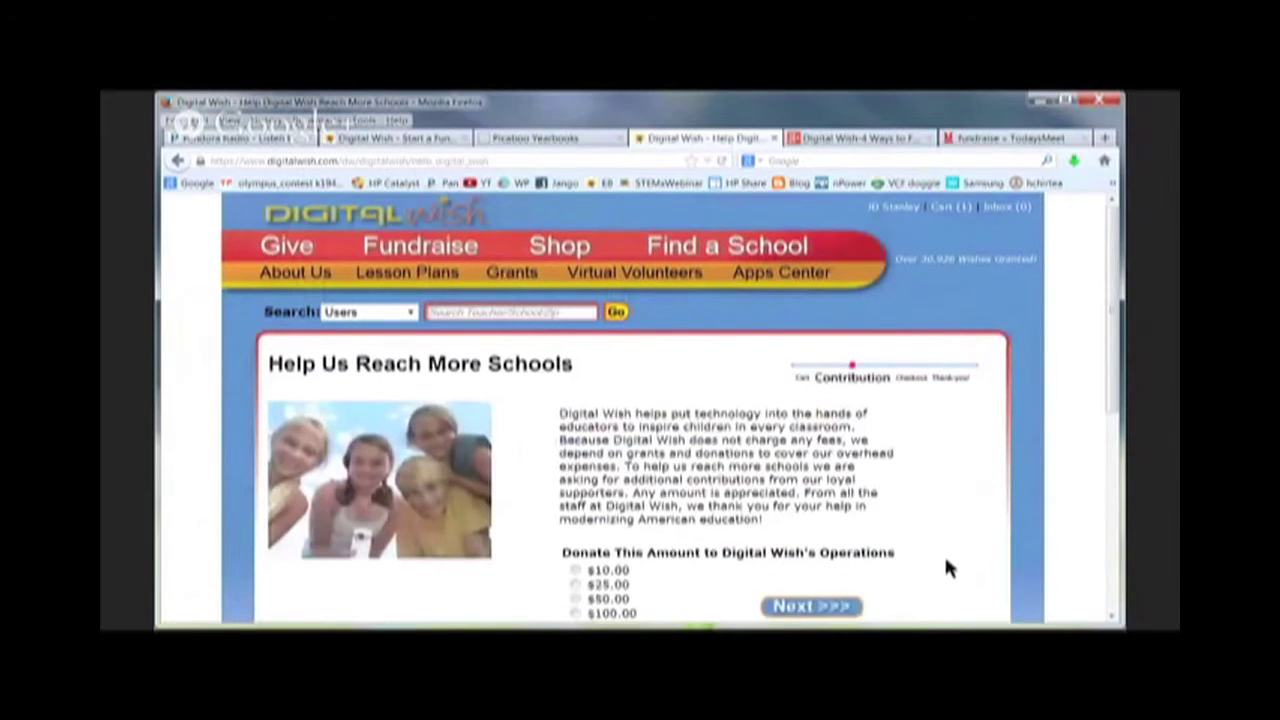
{"action": "scroll", "coordinate": [946, 565], "scroll_direction": "down", "scroll_amount": 2}
{"action": "scroll", "coordinate": [946, 566], "scroll_direction": "down", "scroll_amount": 1}
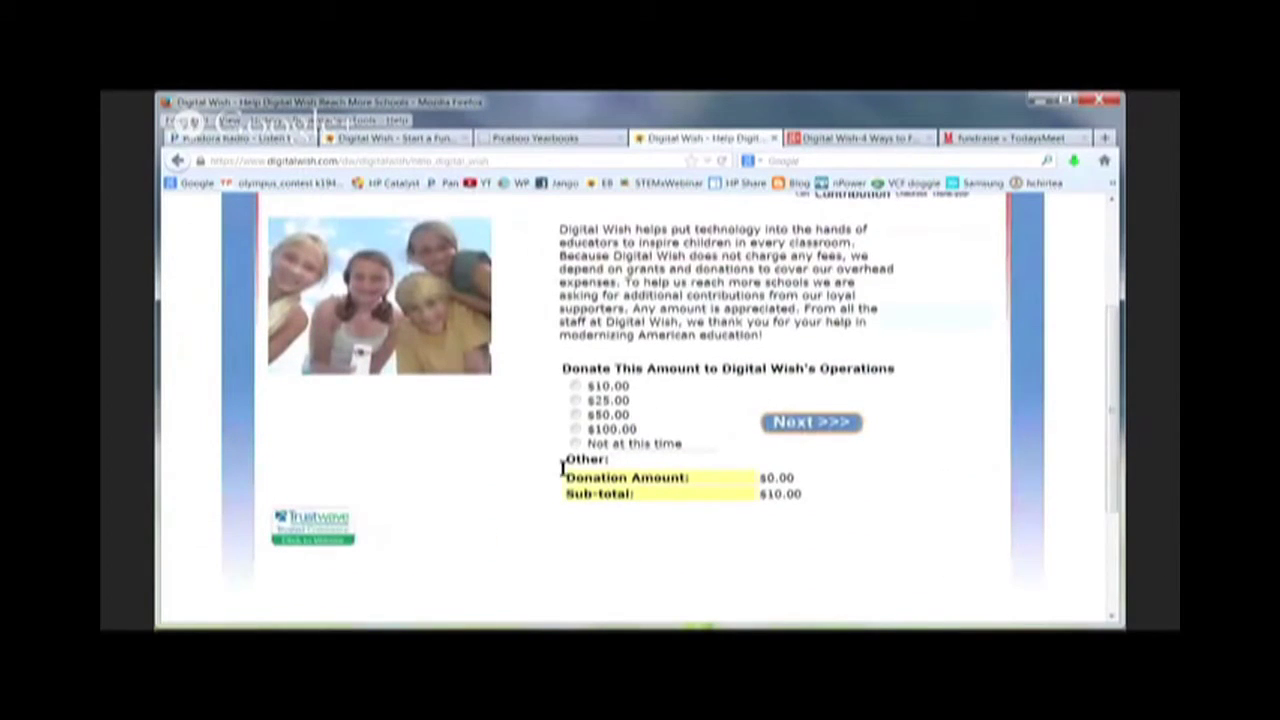
{"action": "left_click", "coordinate": [800, 423]}
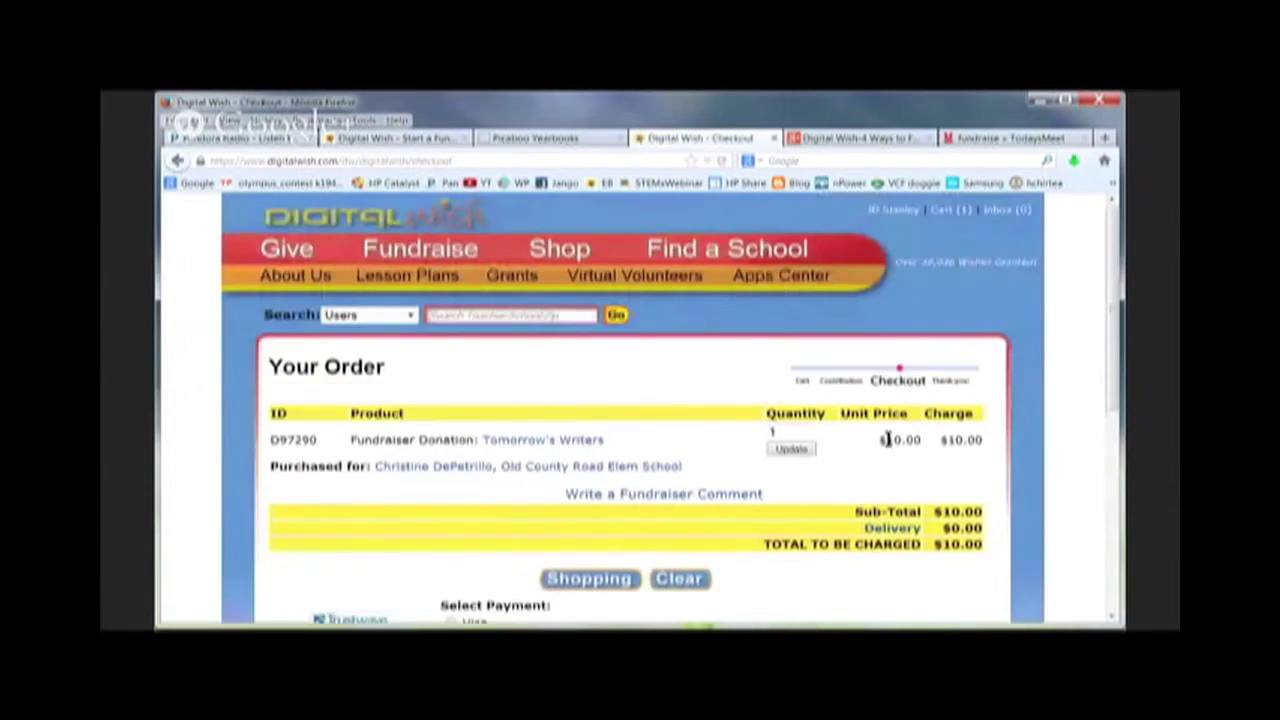
{"action": "scroll", "coordinate": [889, 441], "scroll_direction": "down", "scroll_amount": 2}
{"action": "scroll", "coordinate": [890, 445], "scroll_direction": "down", "scroll_amount": 1}
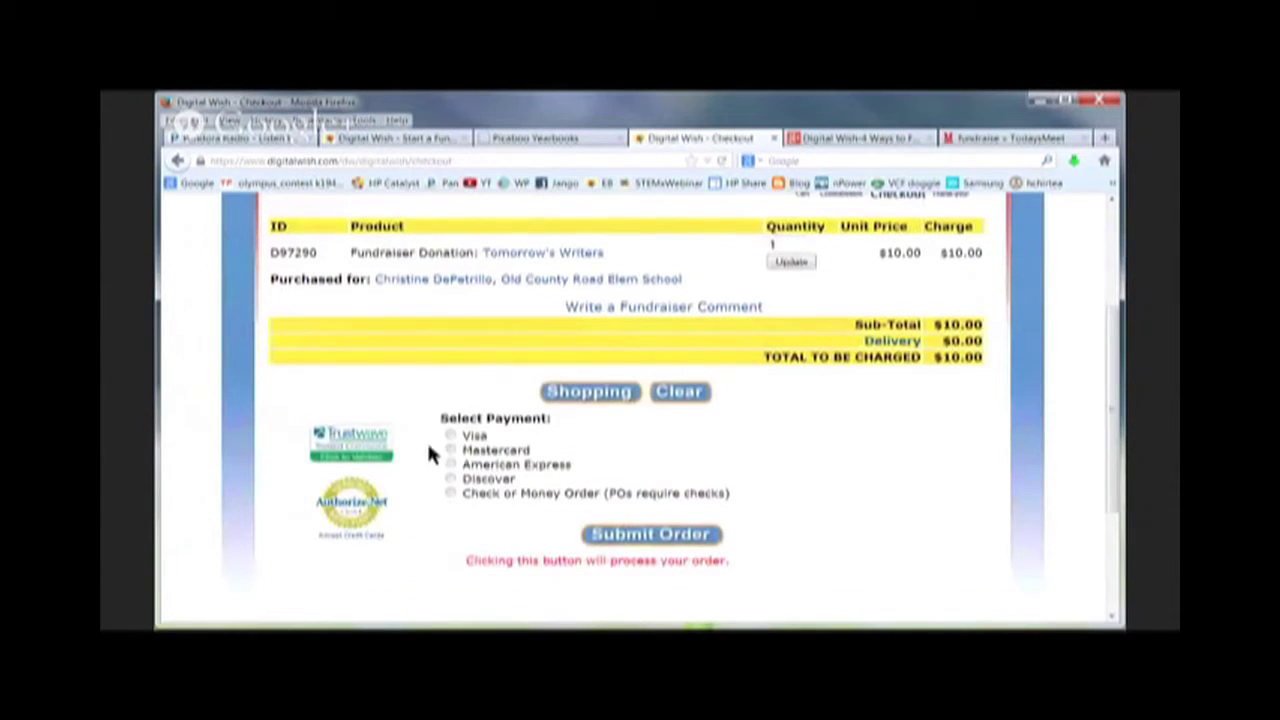